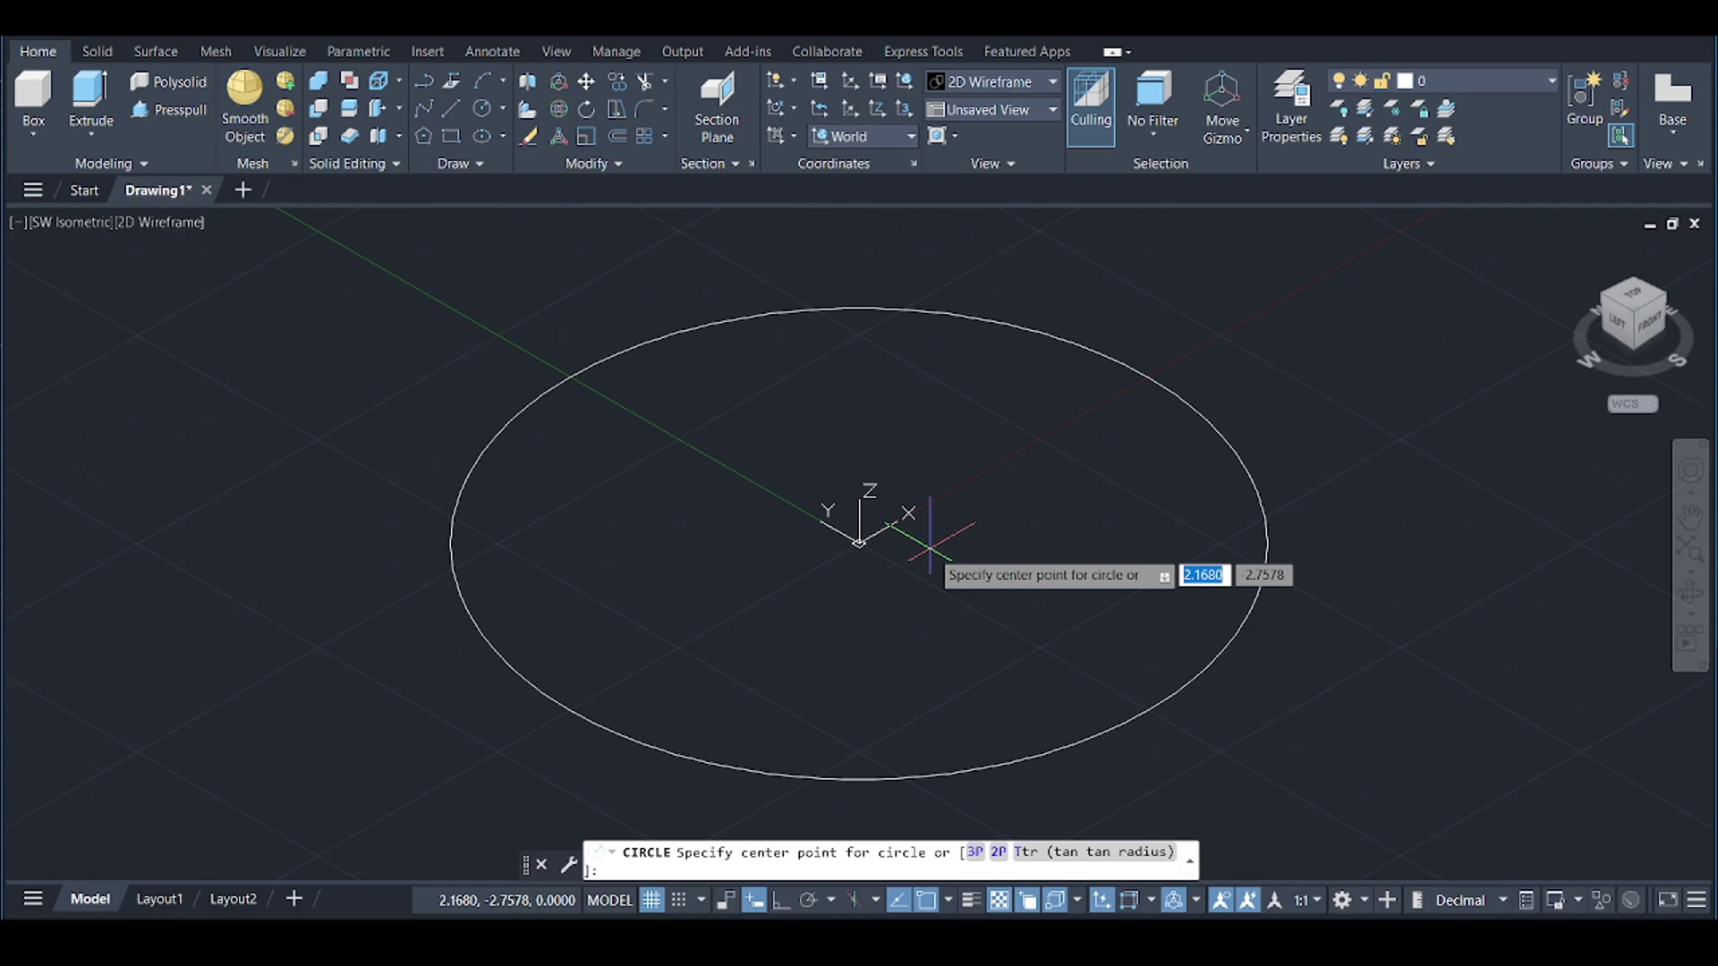
- Draw a circle with radius 110 centred at 0,0, concentric with the existing circle
key(Tab)
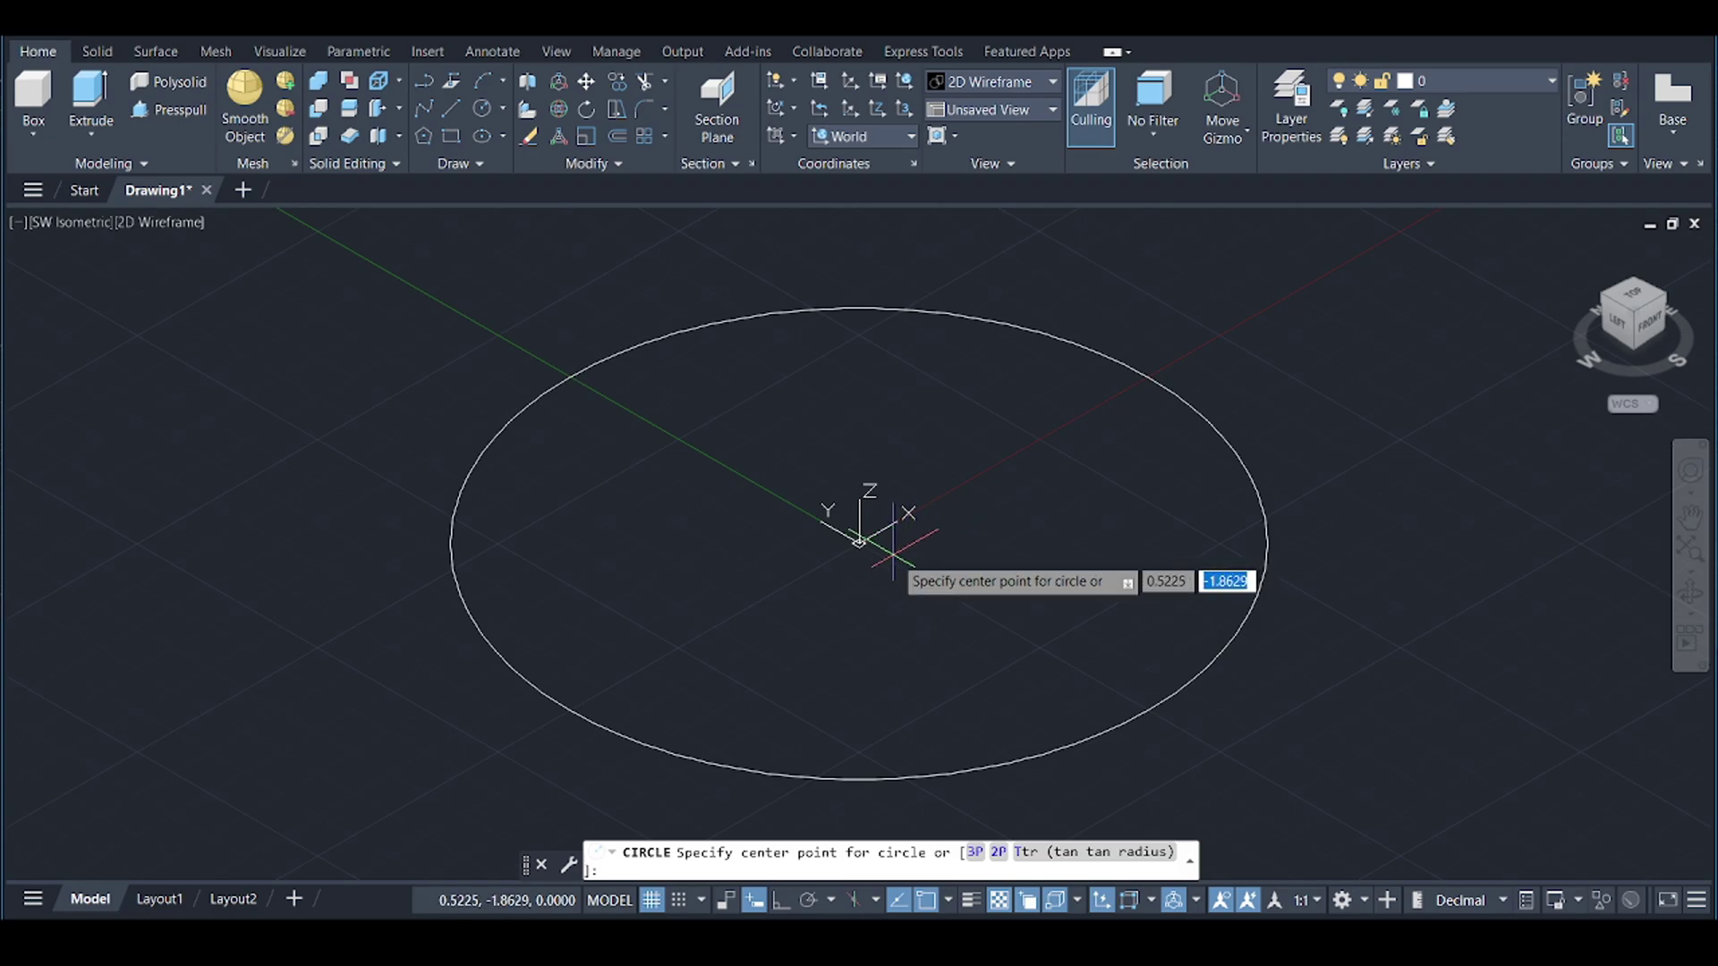
text(0)
key(Tab)
text(0)
key(Return)
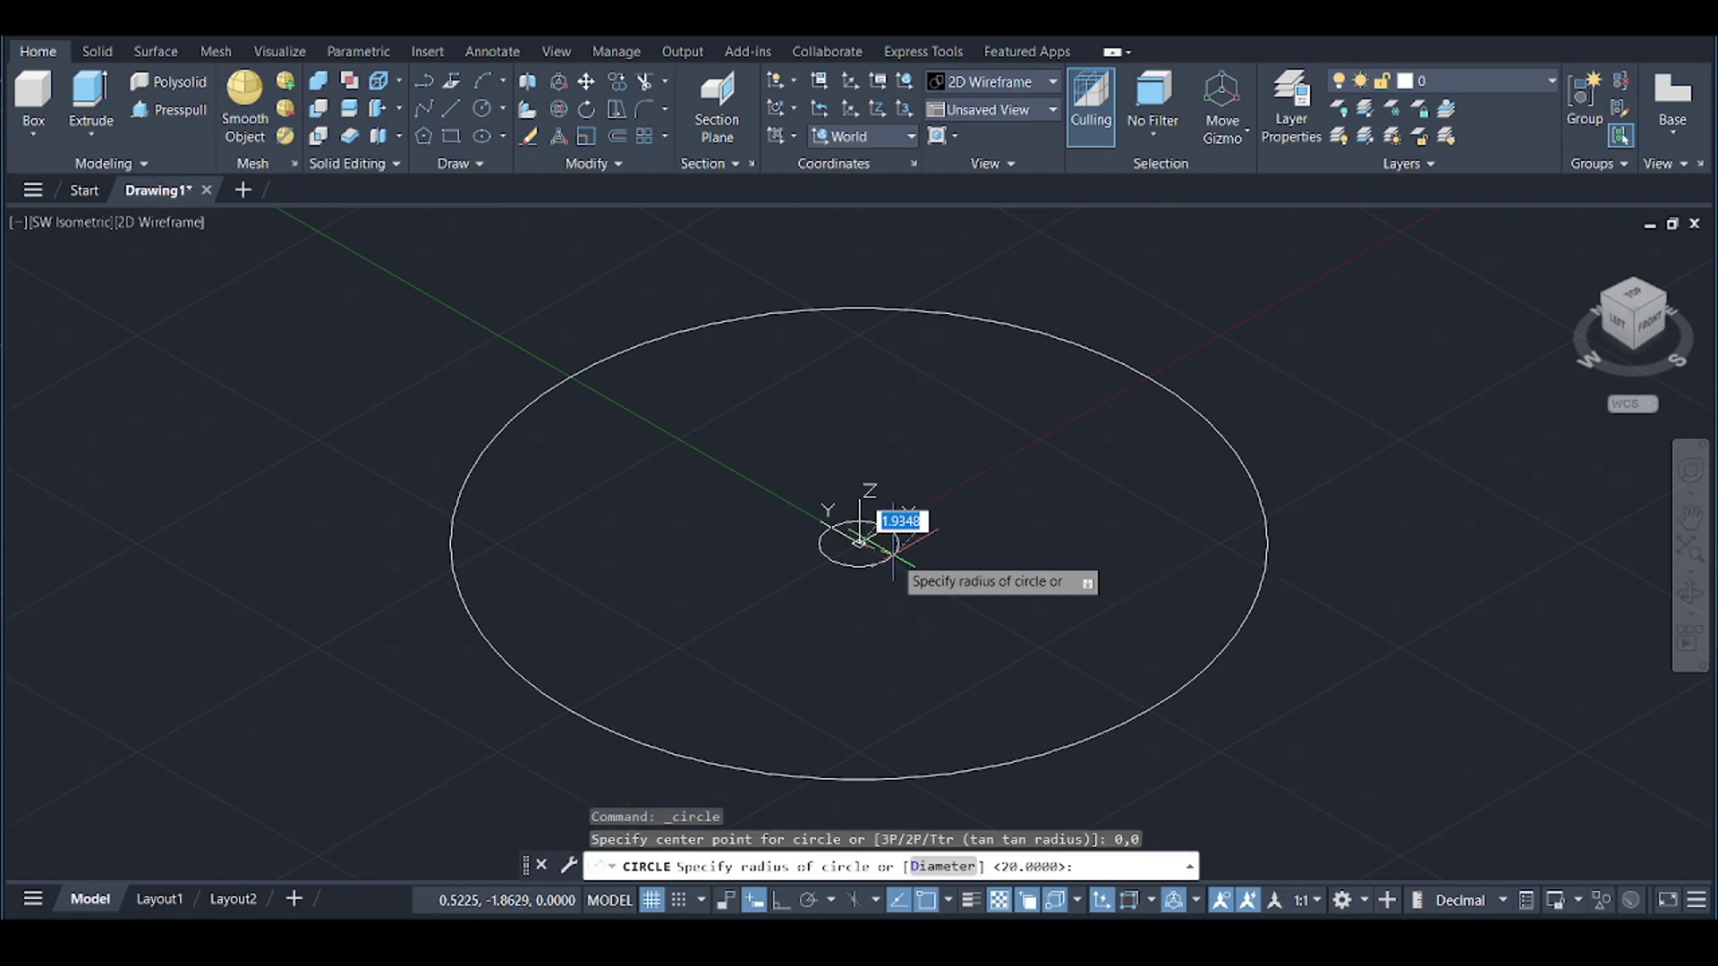
text(11)
key(Return)
middle_click(893, 555)
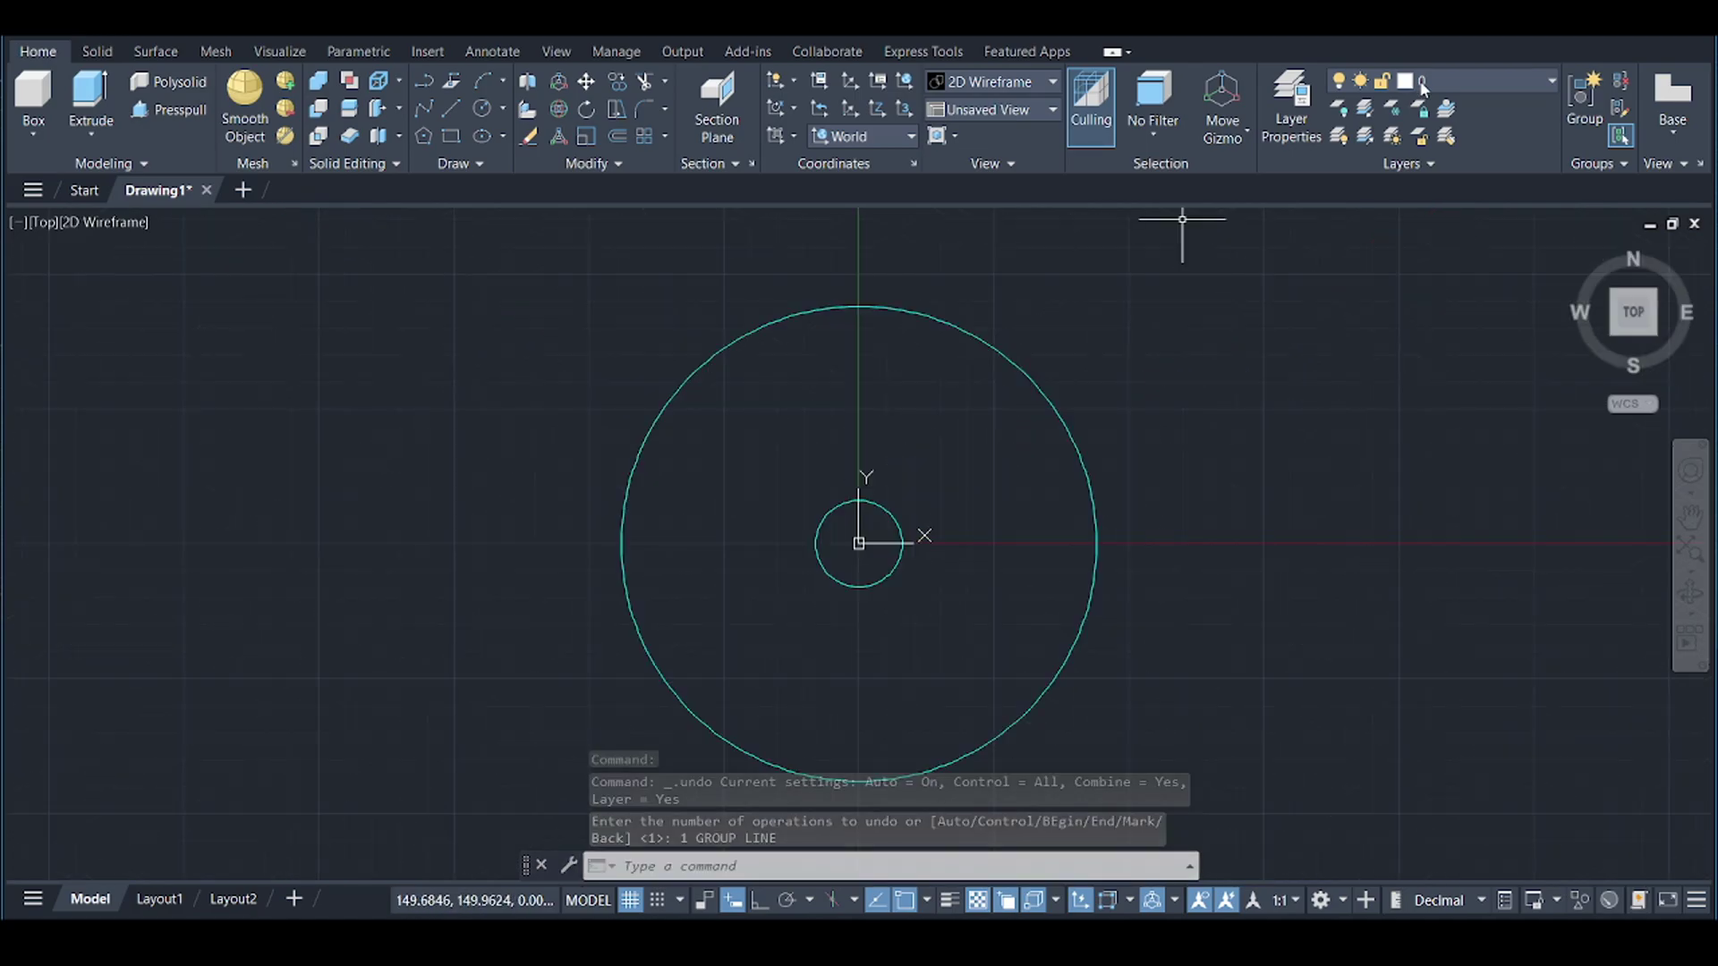
- Make layer 1 current and draw a straight radial line from the inner circle to the outer circle in the upper-right quadrant
click(1442, 82)
click(1444, 135)
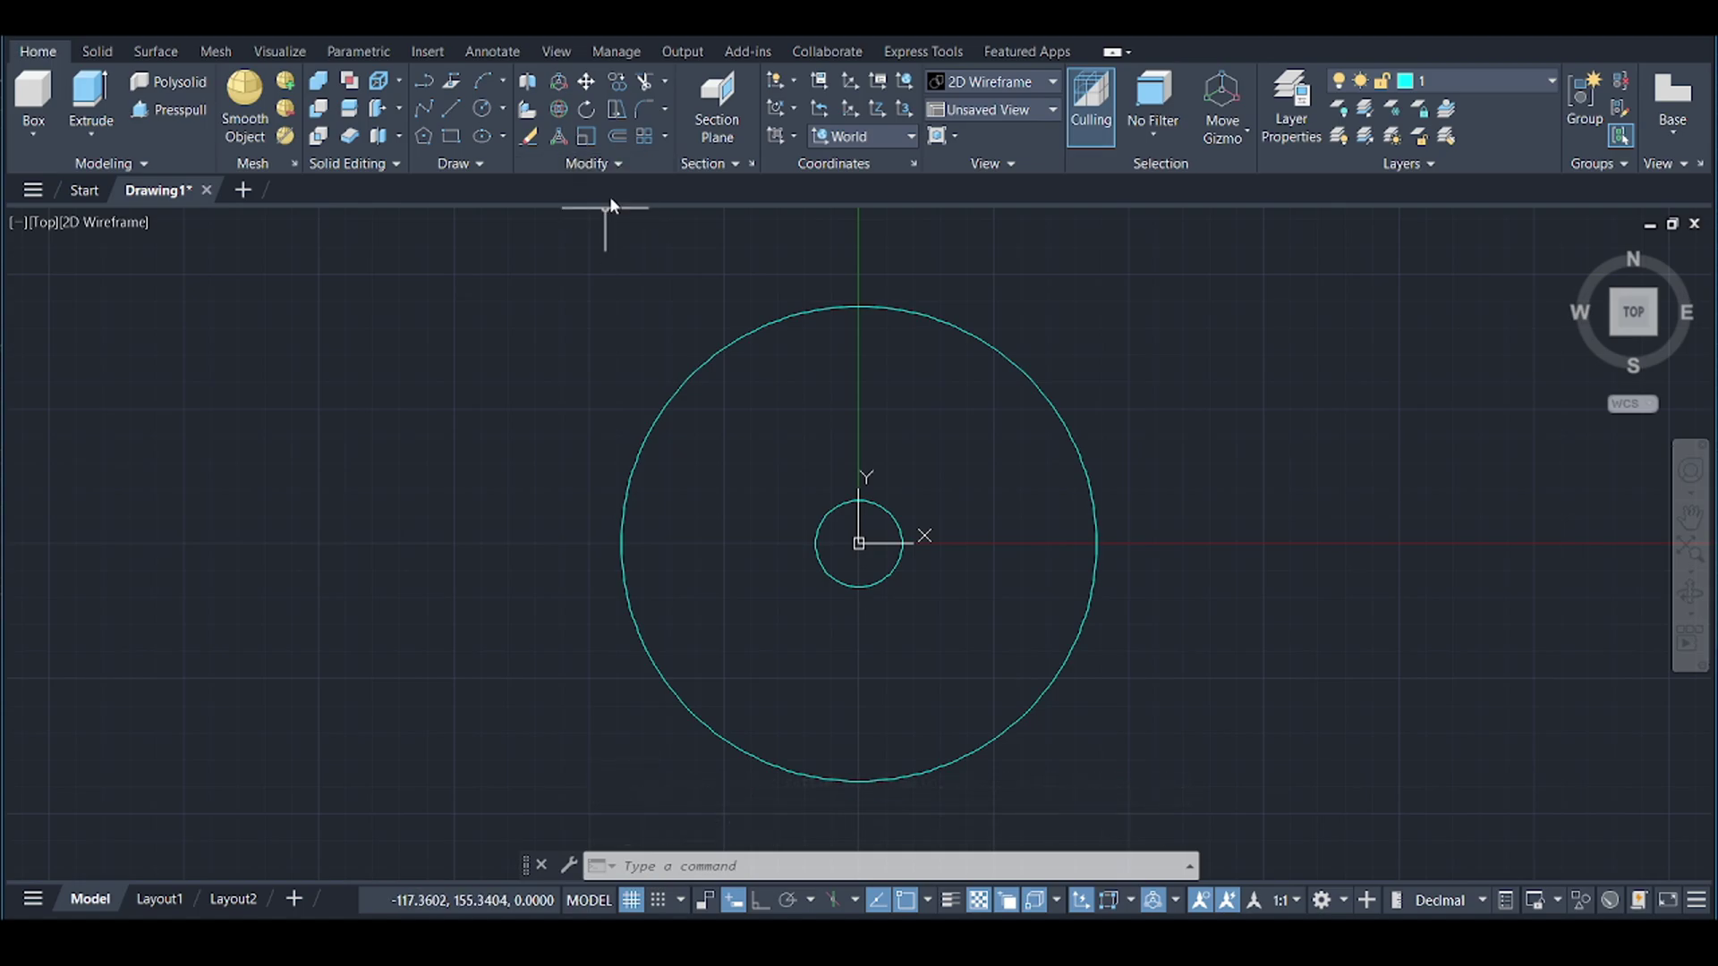
click(453, 109)
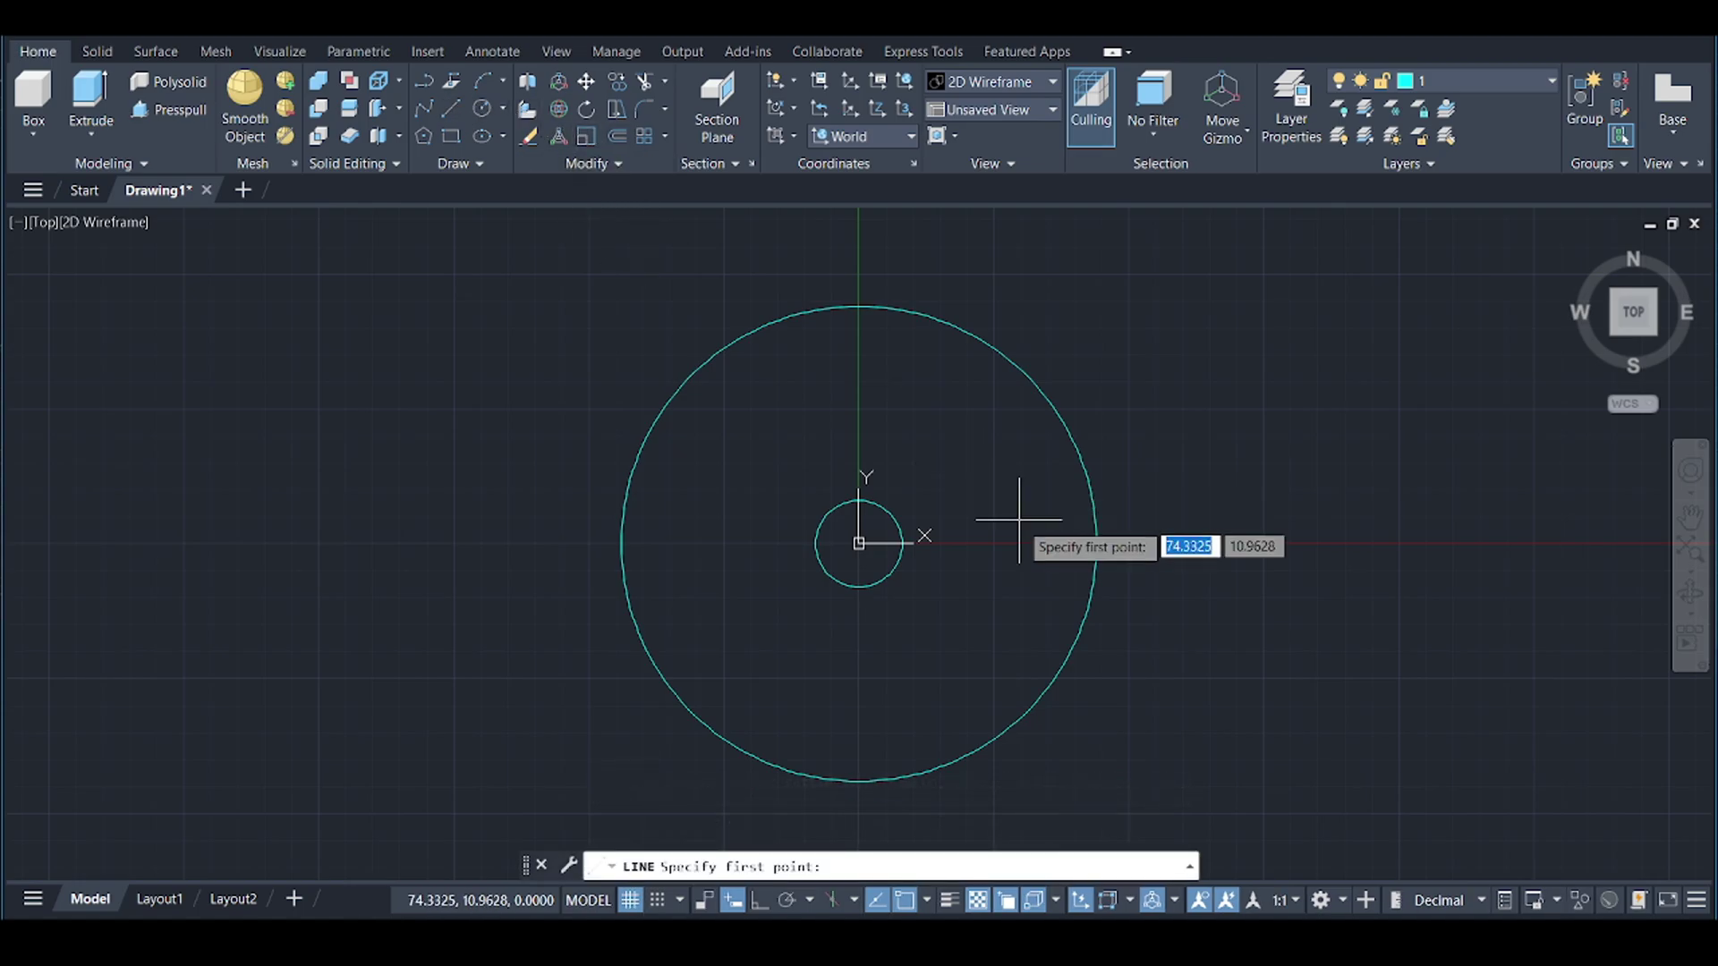
click(888, 507)
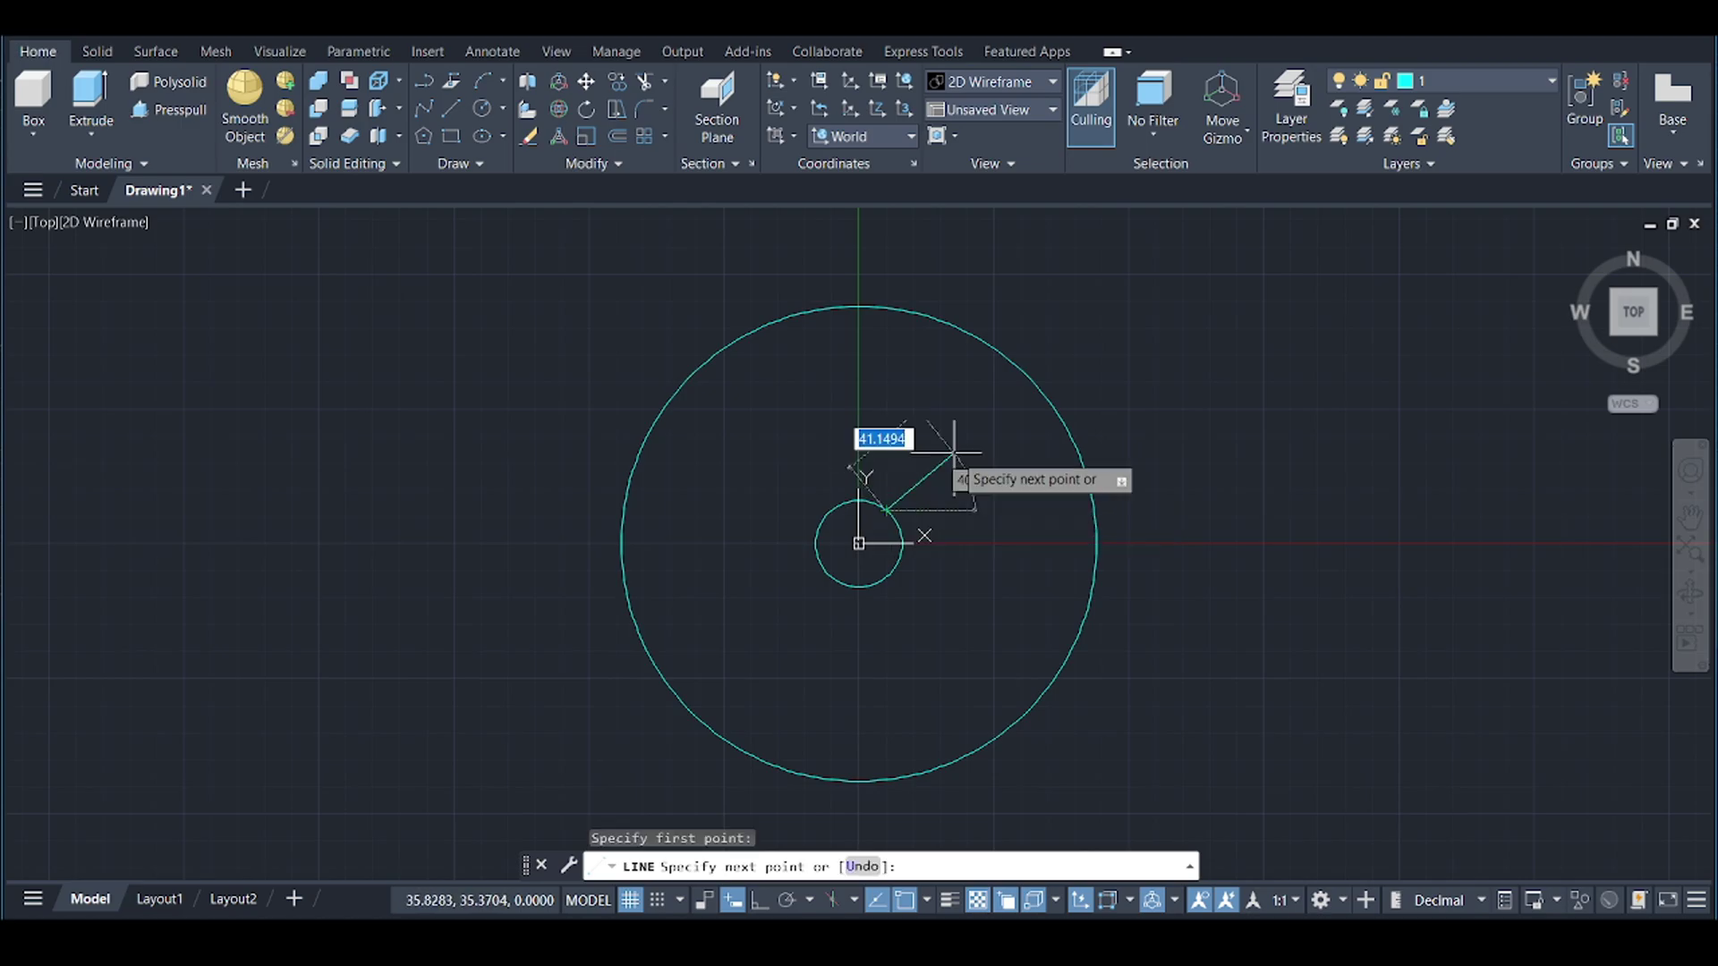
click(1009, 359)
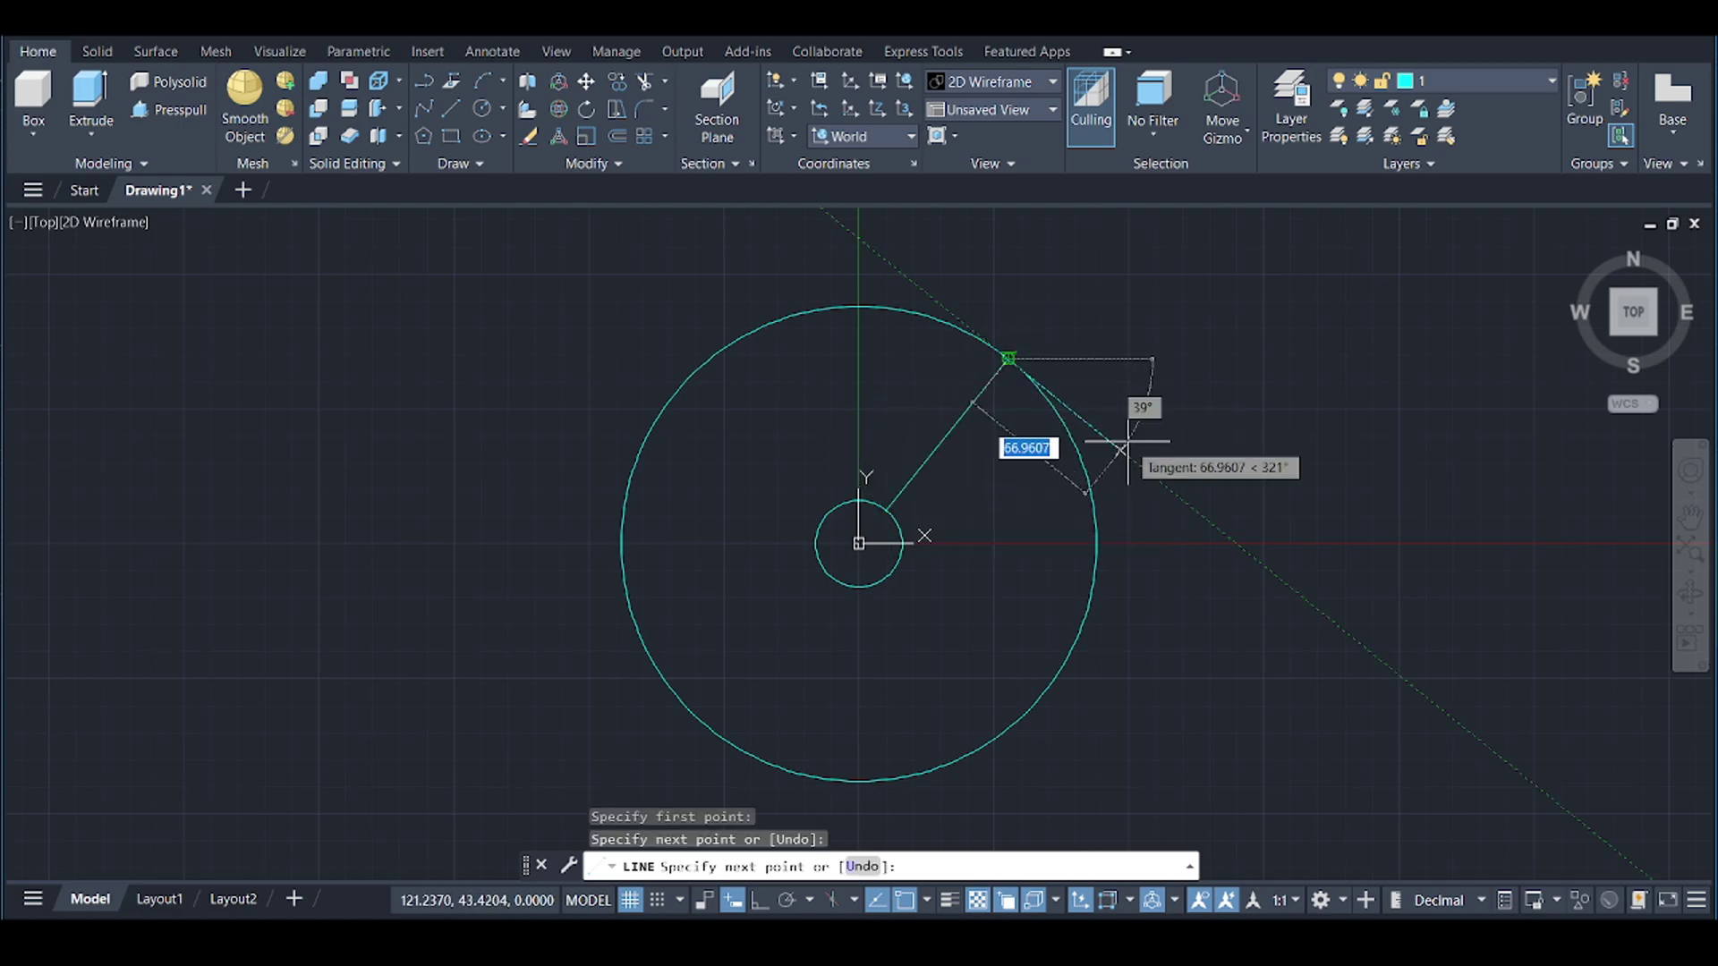
key(Escape)
- Create a polar array of the radial line around the circles' centre, with 6 items filling 360 degrees
text(arr)
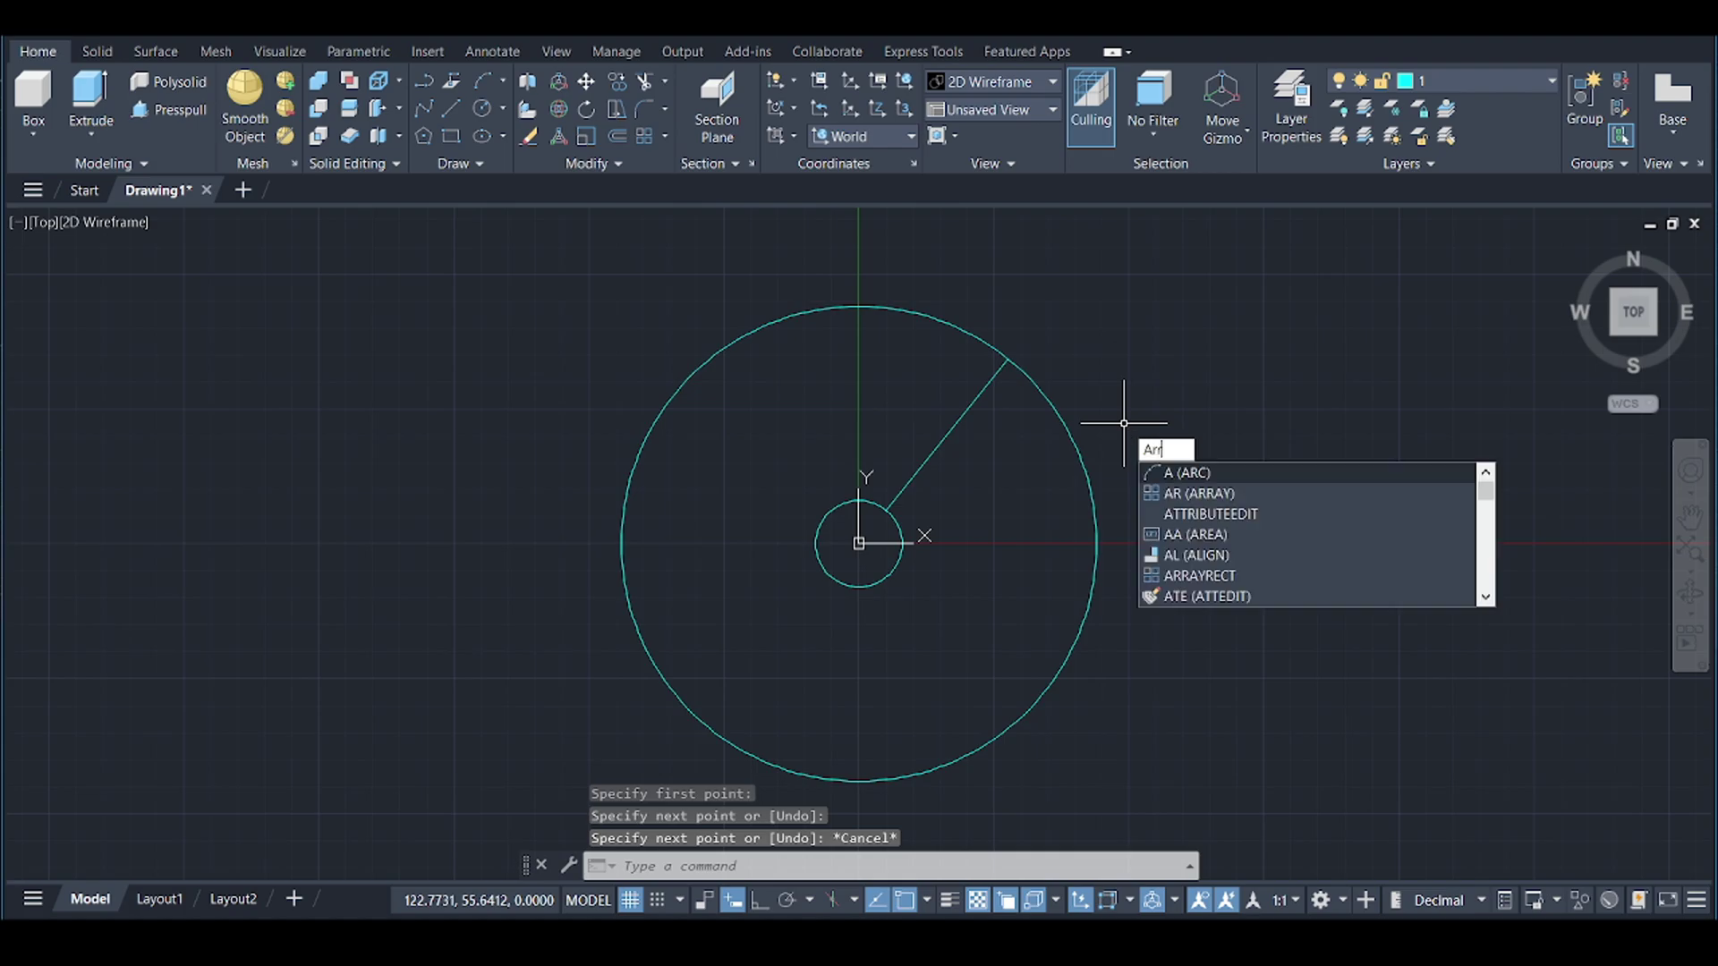
key(Down)
key(Return)
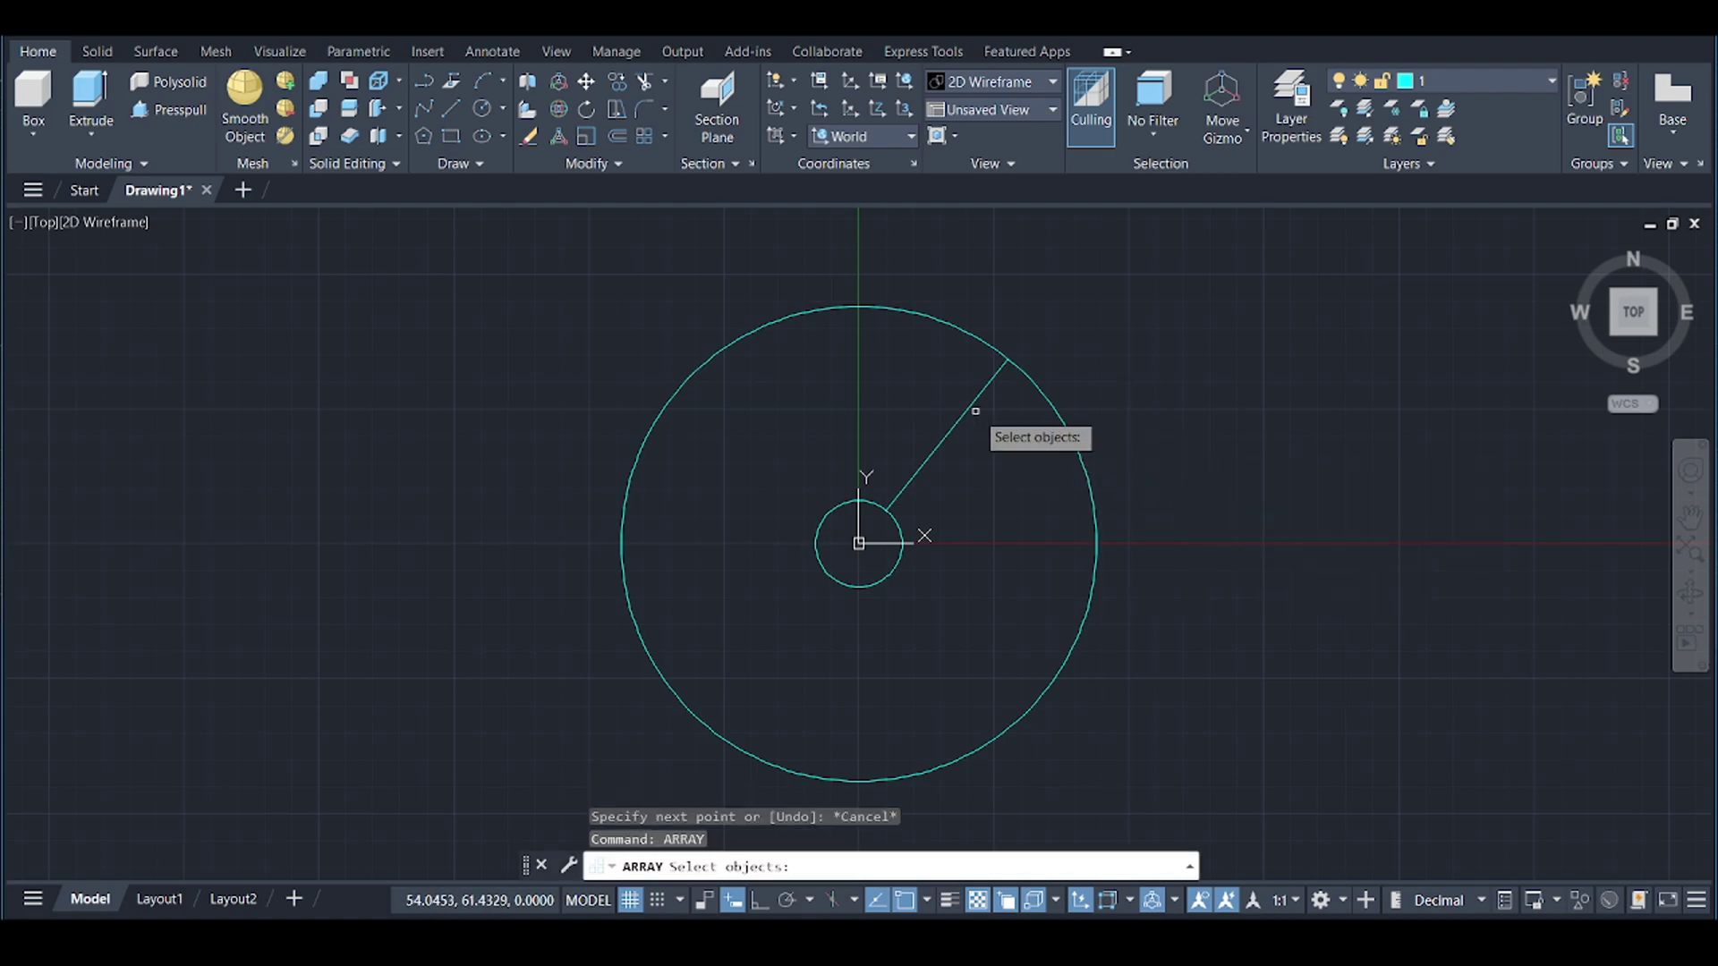
click(973, 411)
key(Return)
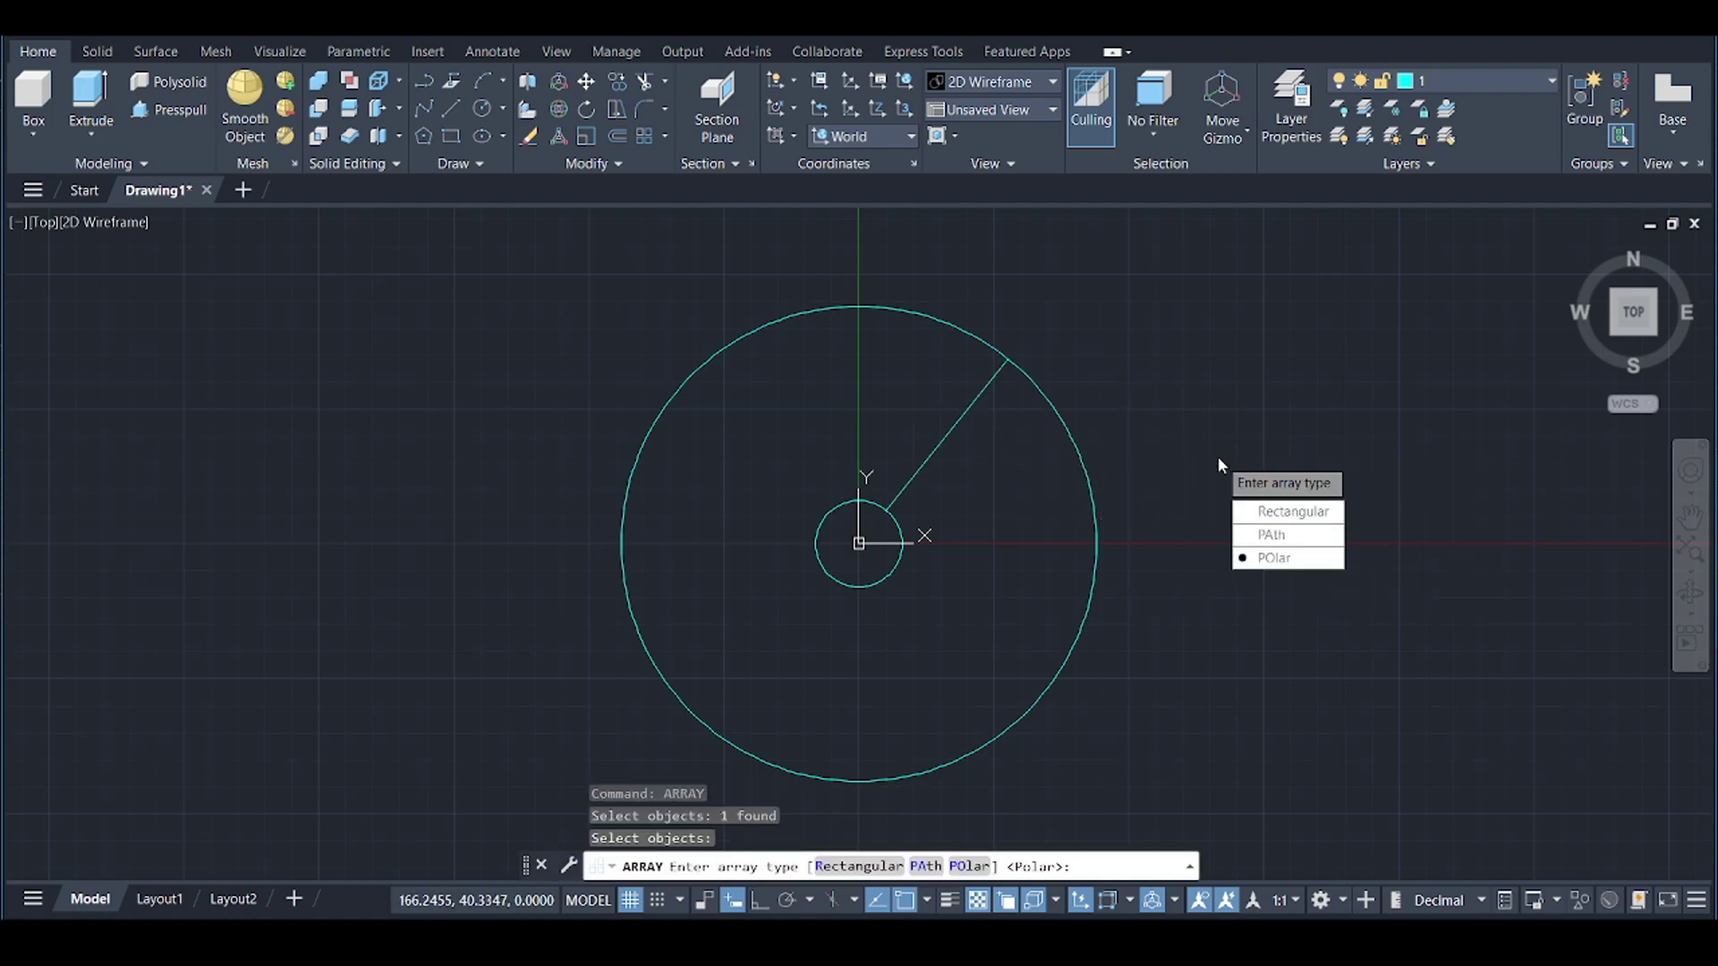
click(1269, 556)
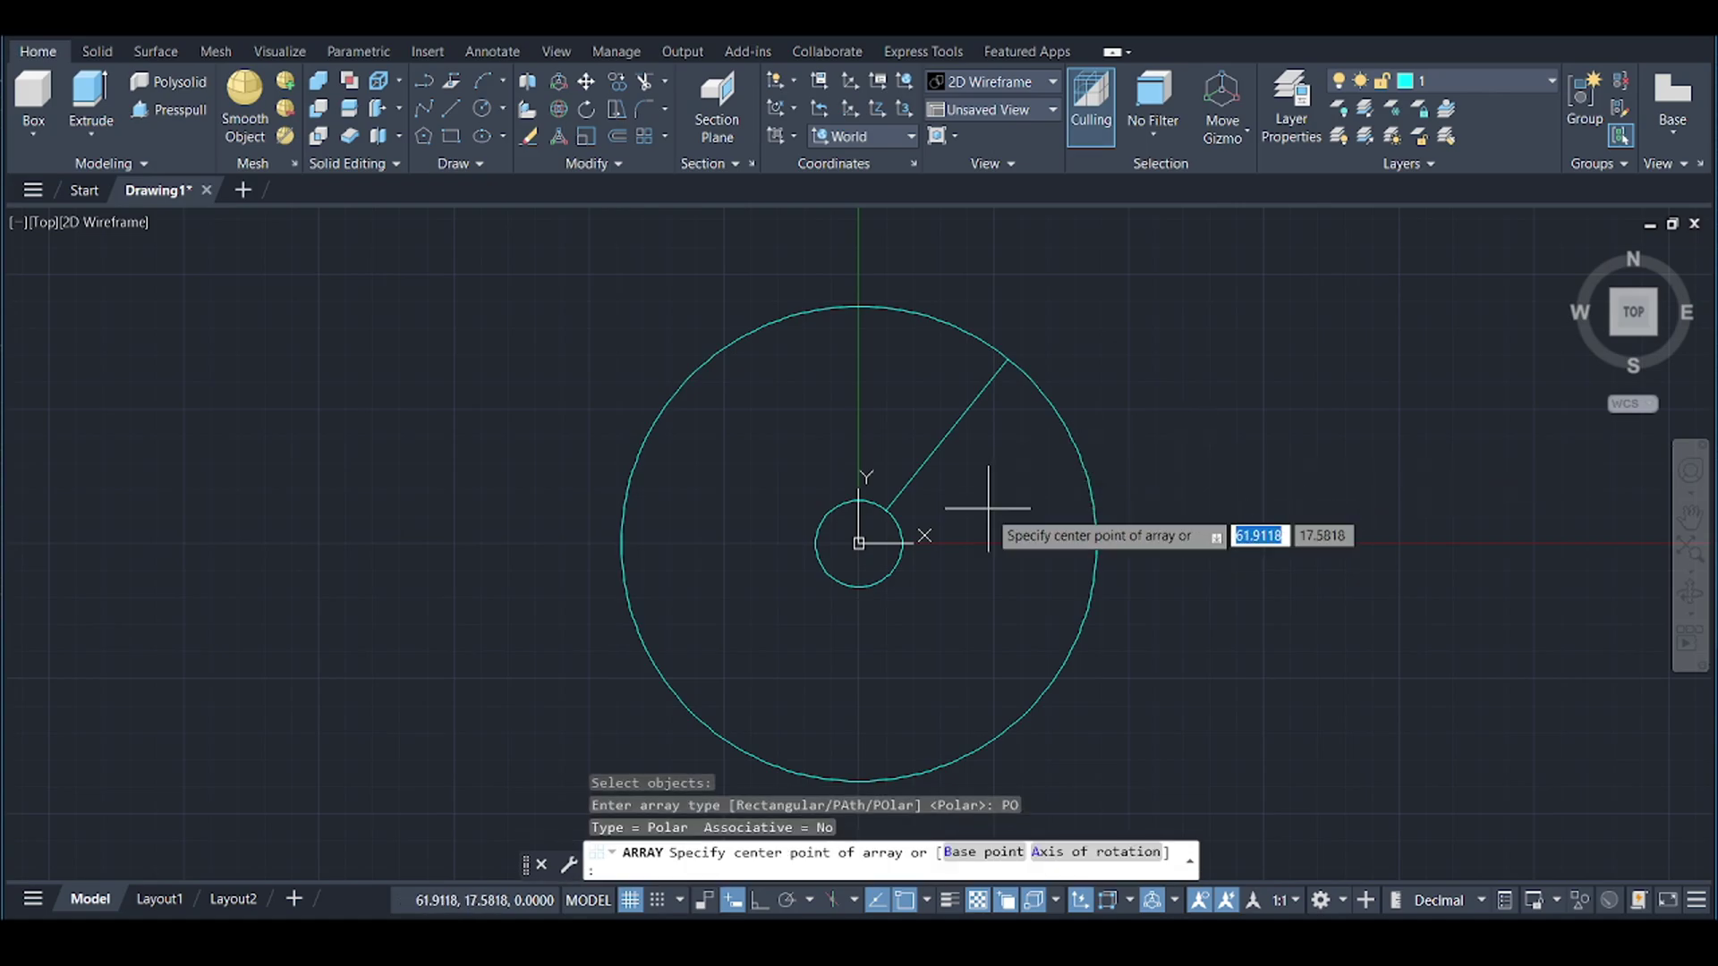
key(Return)
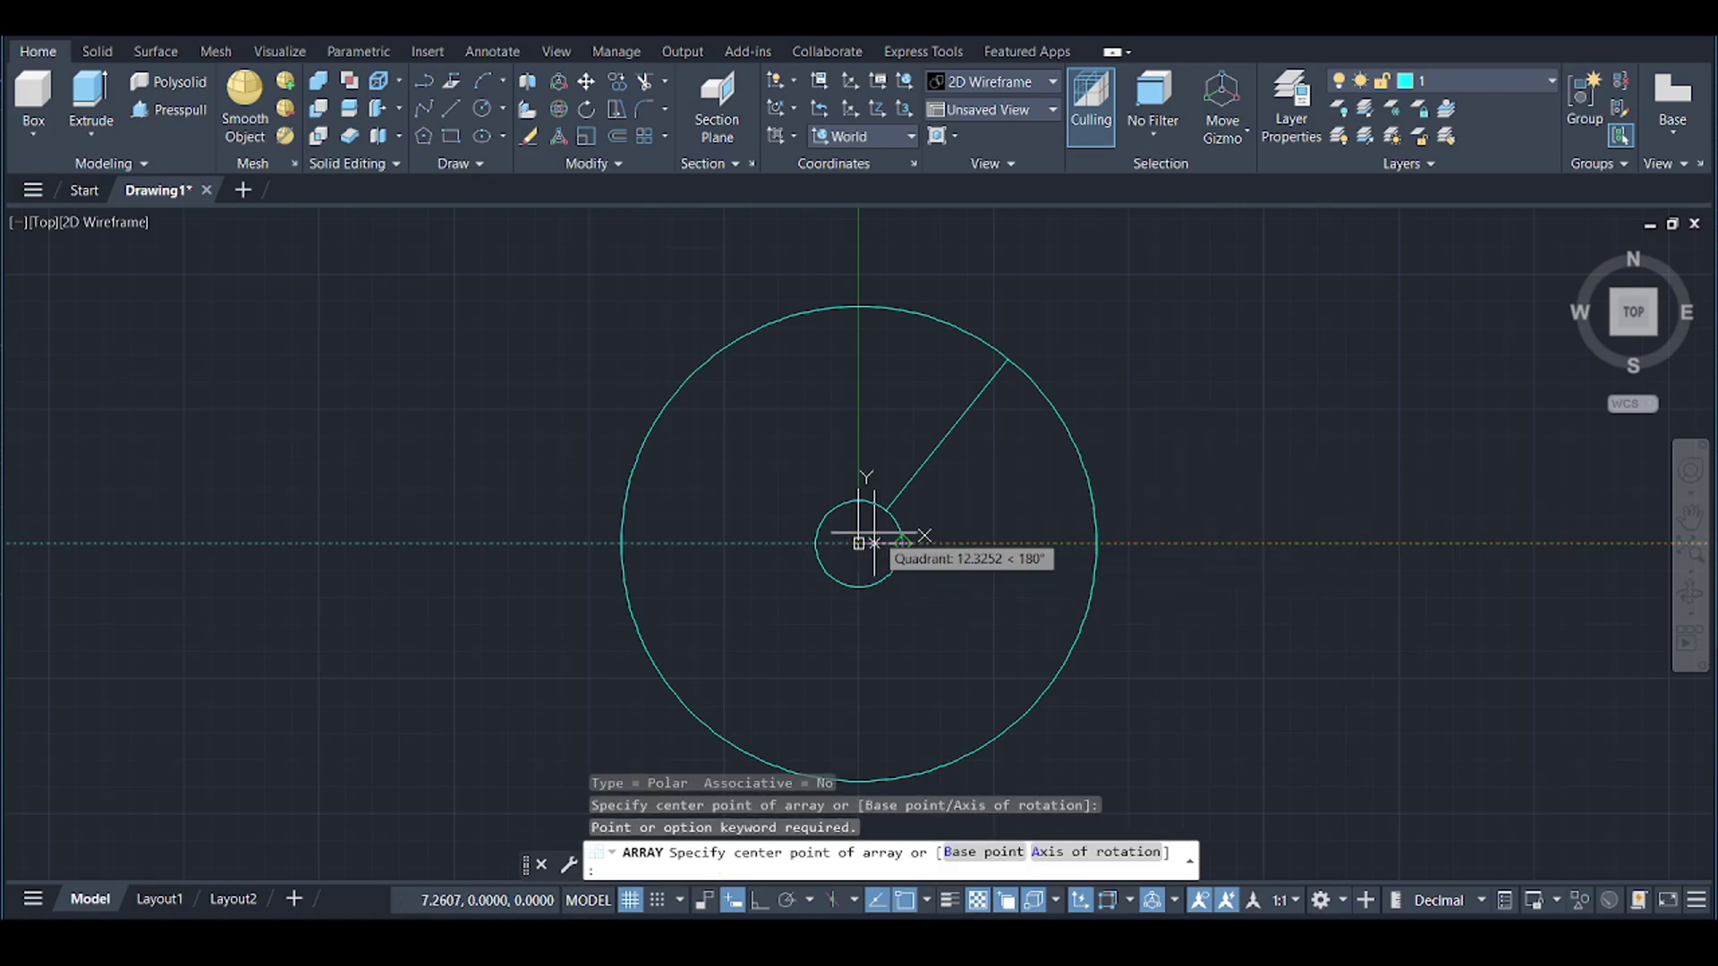
click(858, 544)
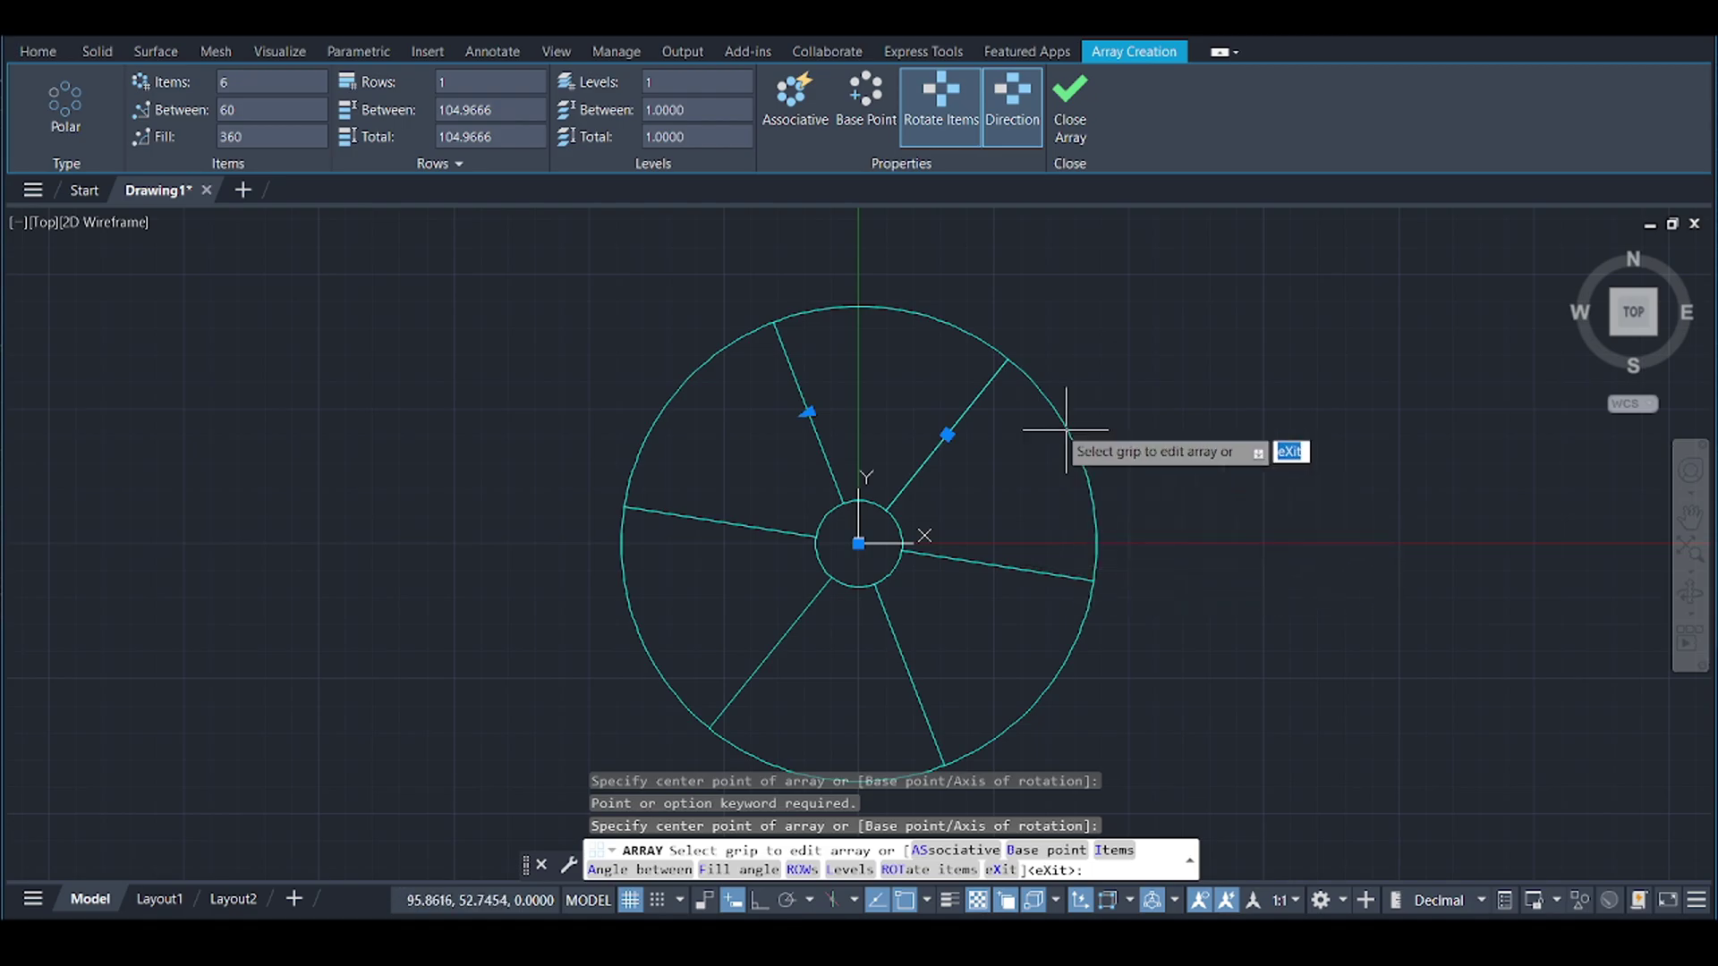
click(1089, 99)
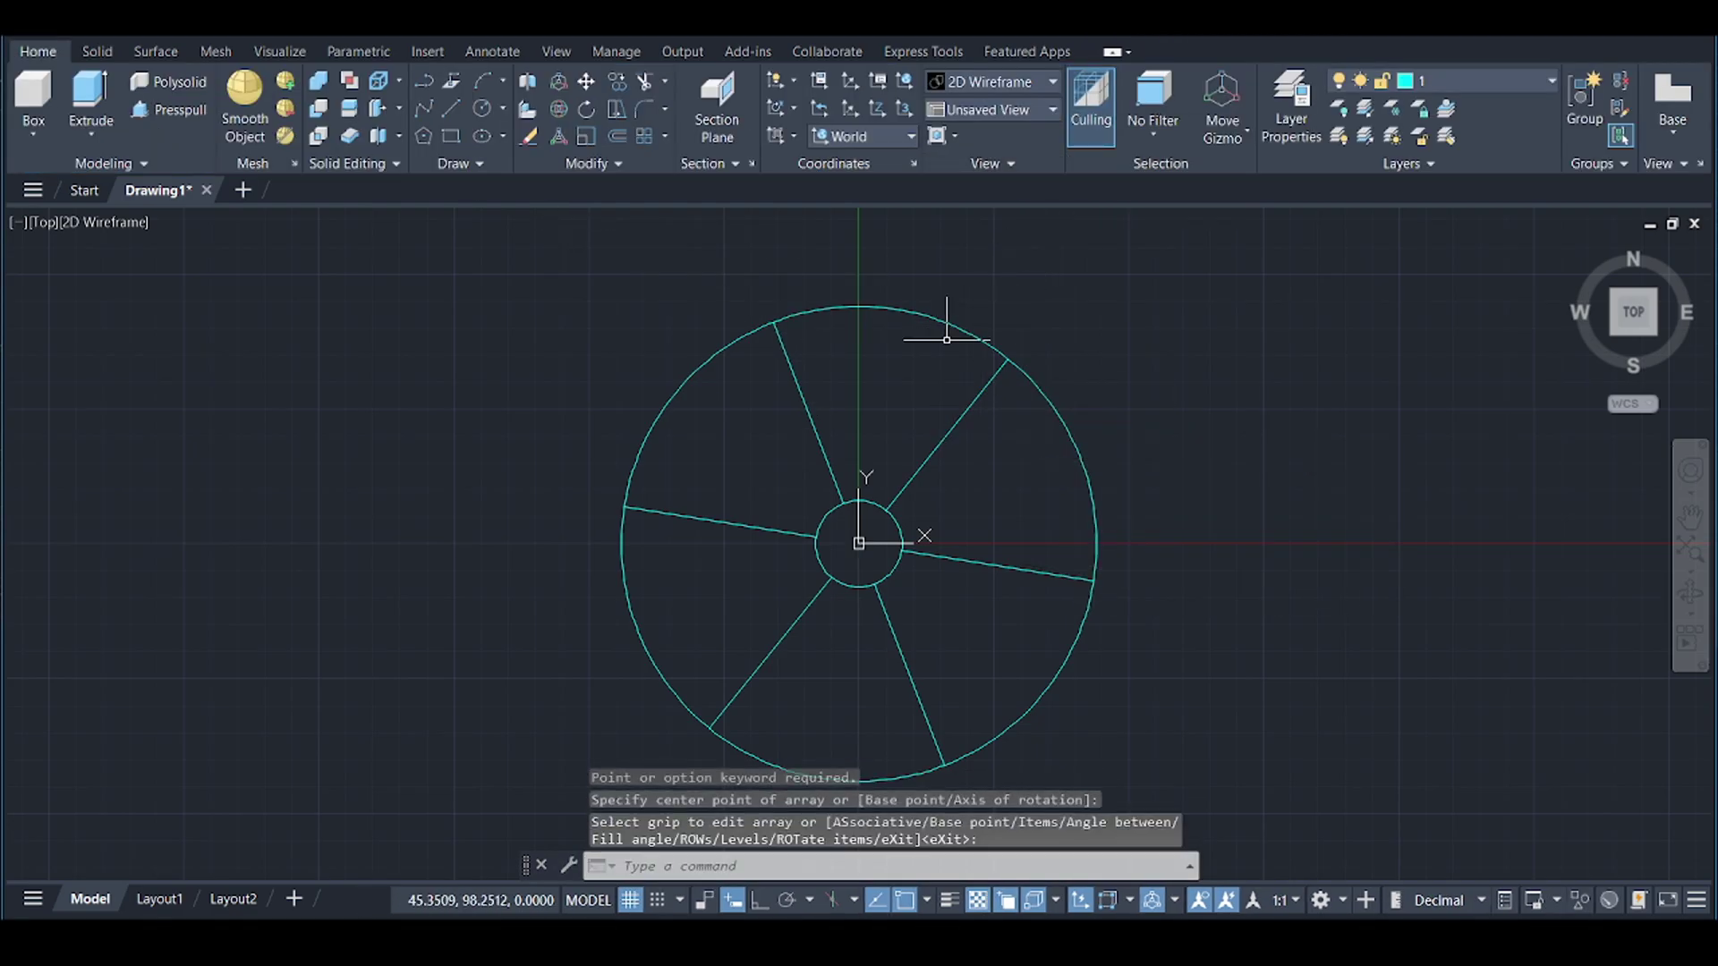
- Trim away the extra lines and circle arcs, keeping only the closed sector between the original line and its clockwise neighbour
text(trim)
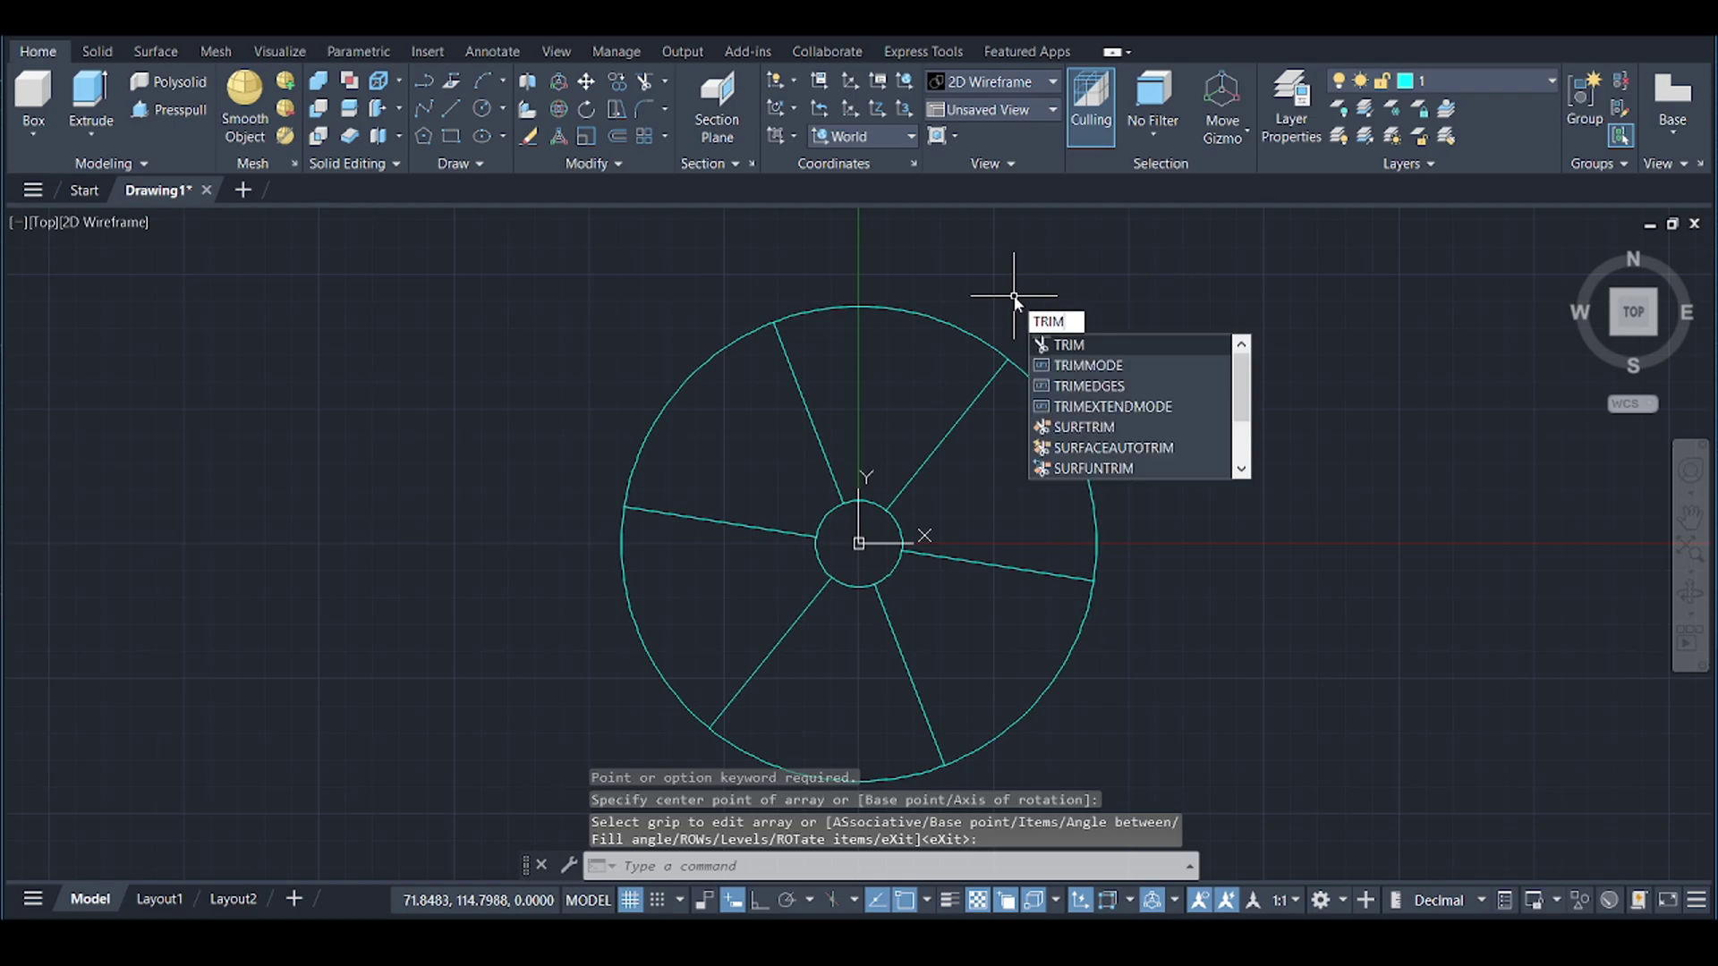
key(Return)
drag(907, 259, 772, 411)
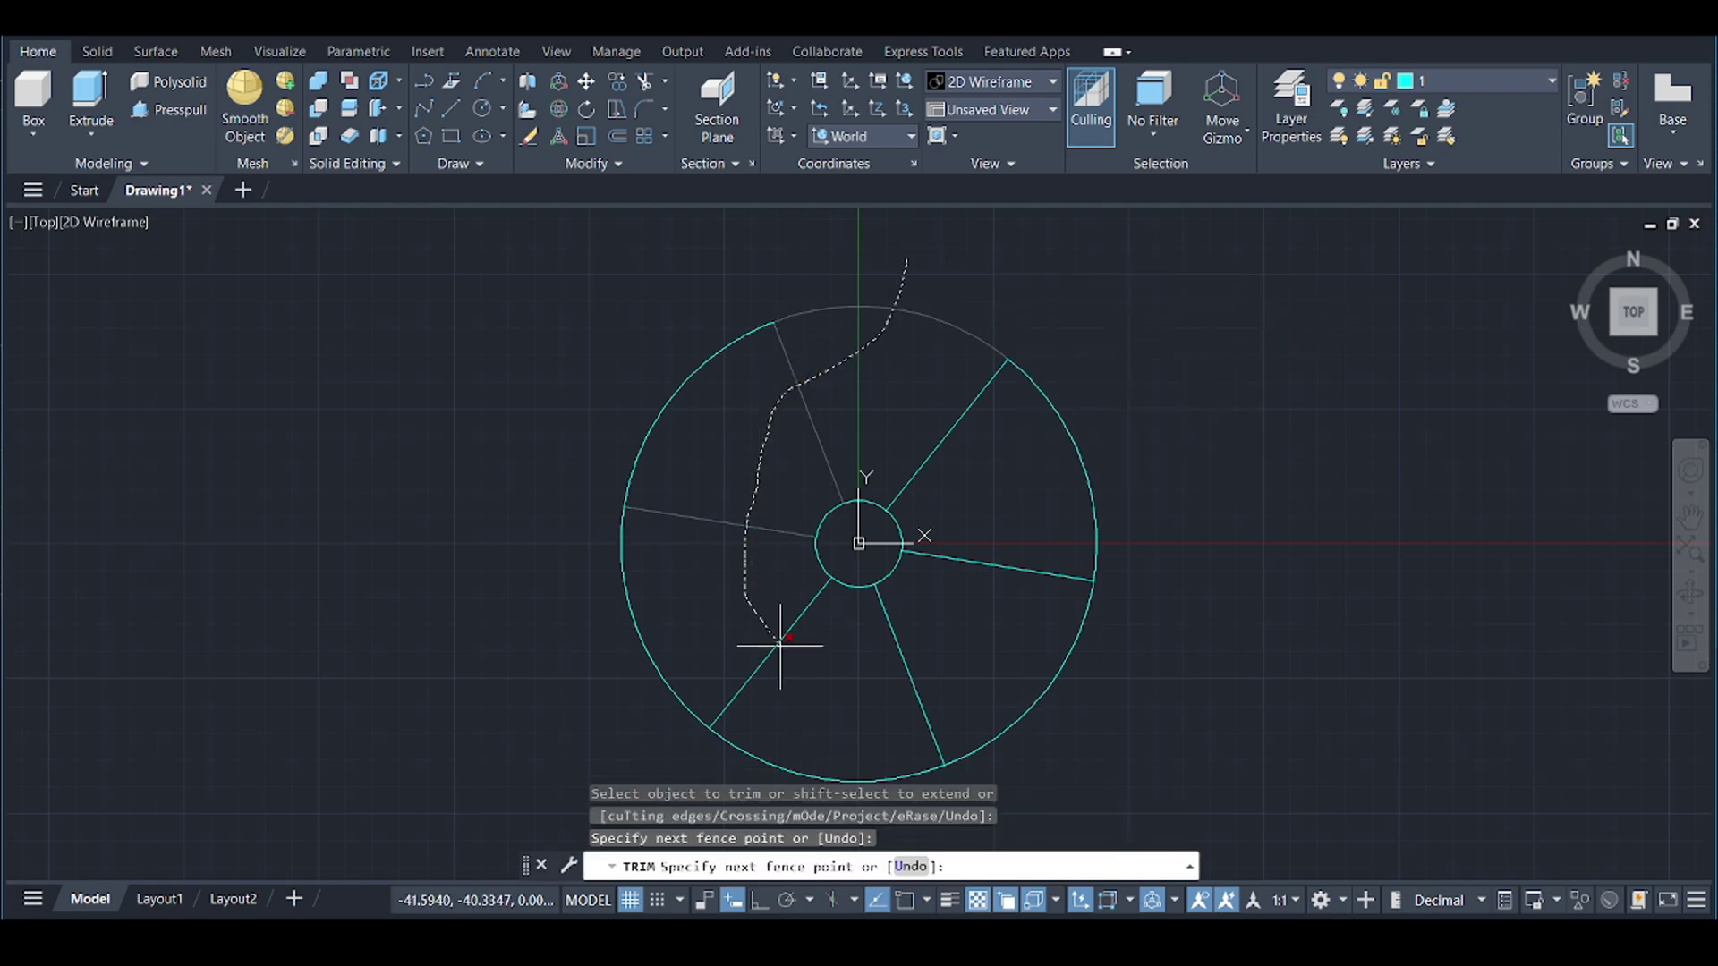
mouse_move(781, 644)
mouse_down()
mouse_move(949, 743)
mouse_move(1021, 732)
mouse_move(774, 739)
mouse_move(626, 480)
mouse_move(675, 326)
mouse_up()
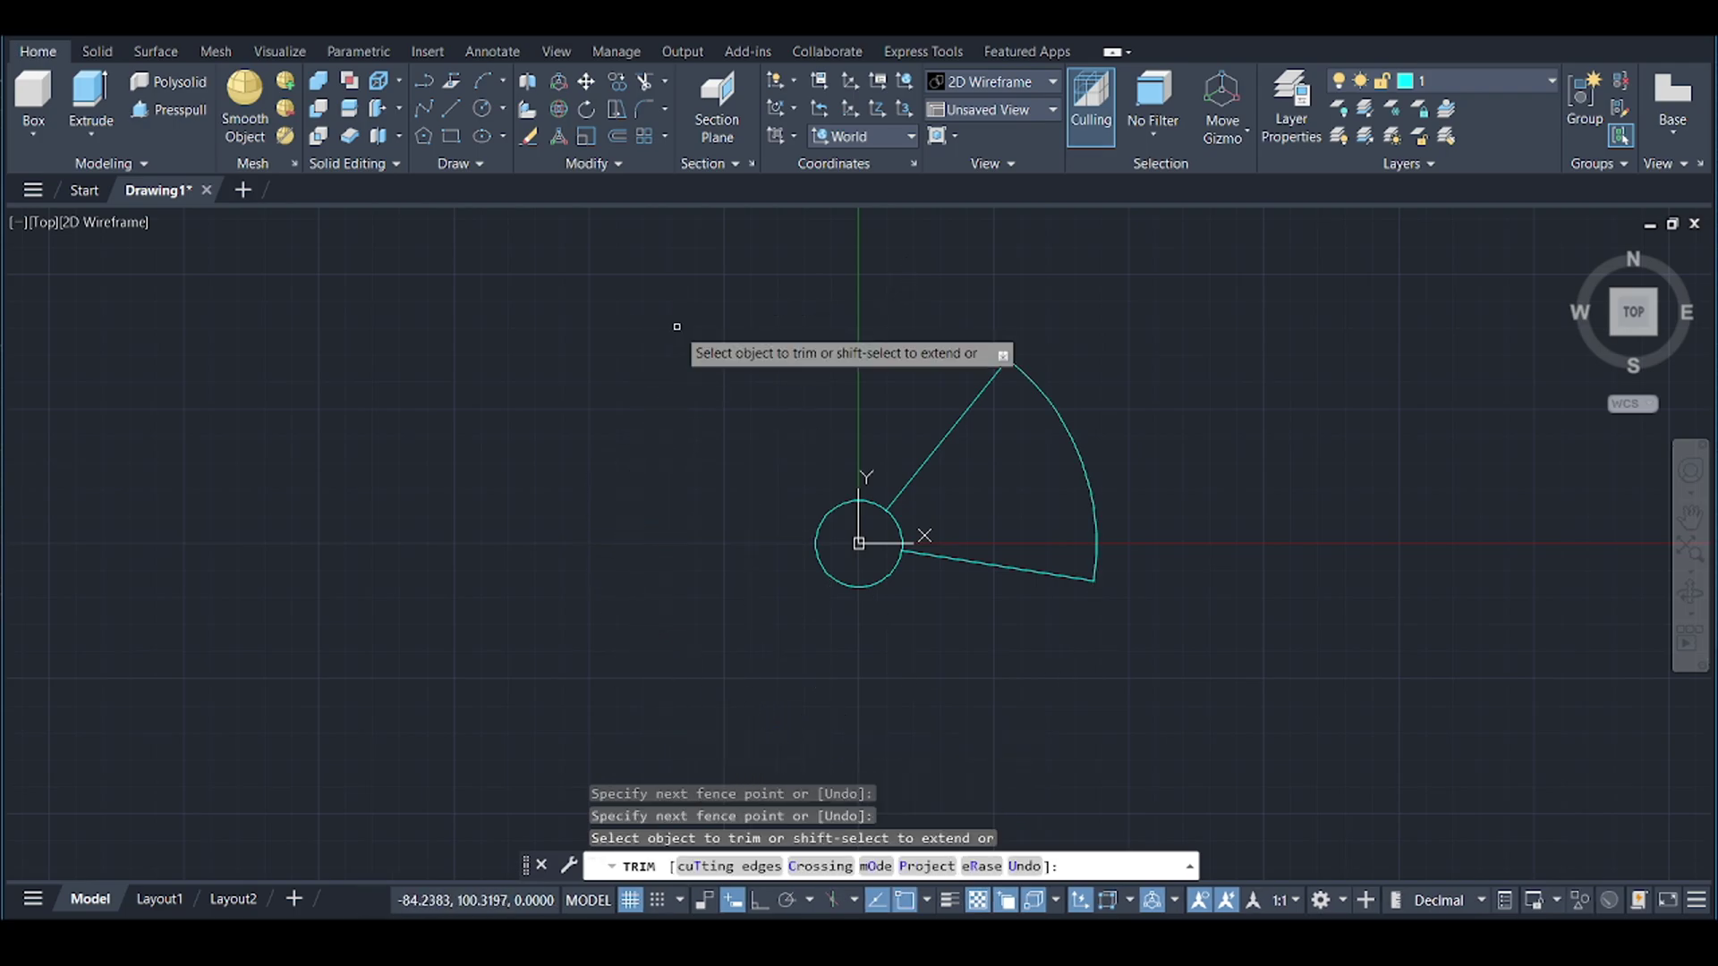
scroll(862, 524, up, 2)
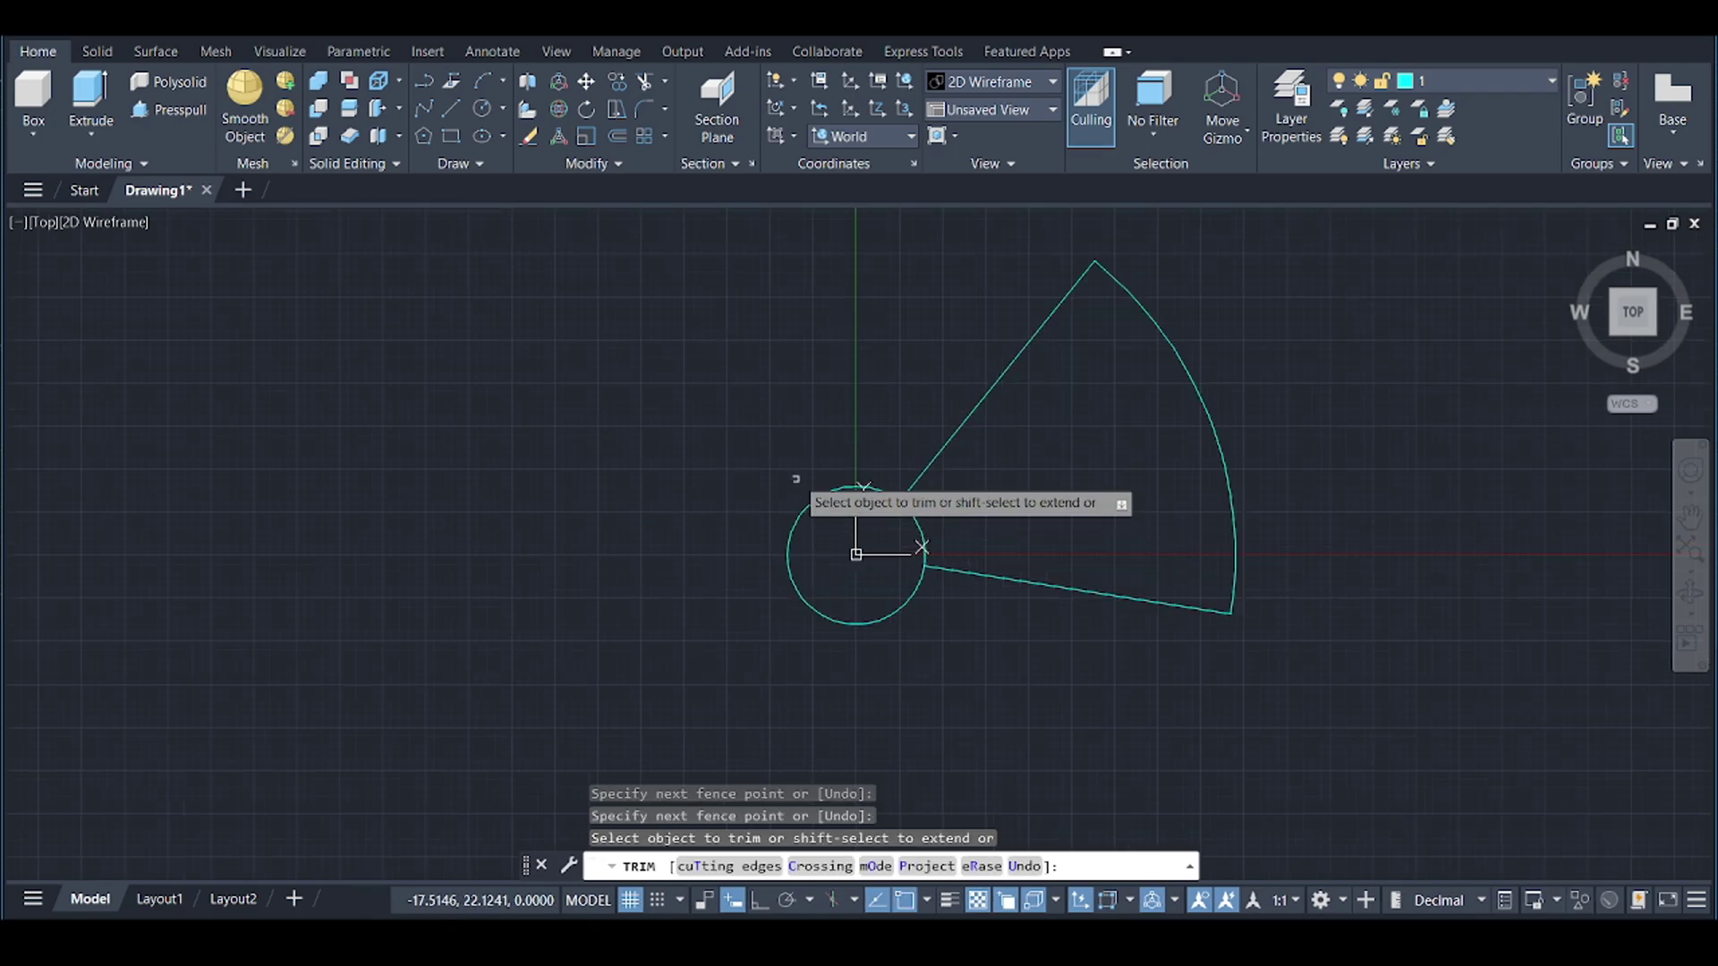
drag(791, 443, 898, 644)
scroll(980, 662, up, 3)
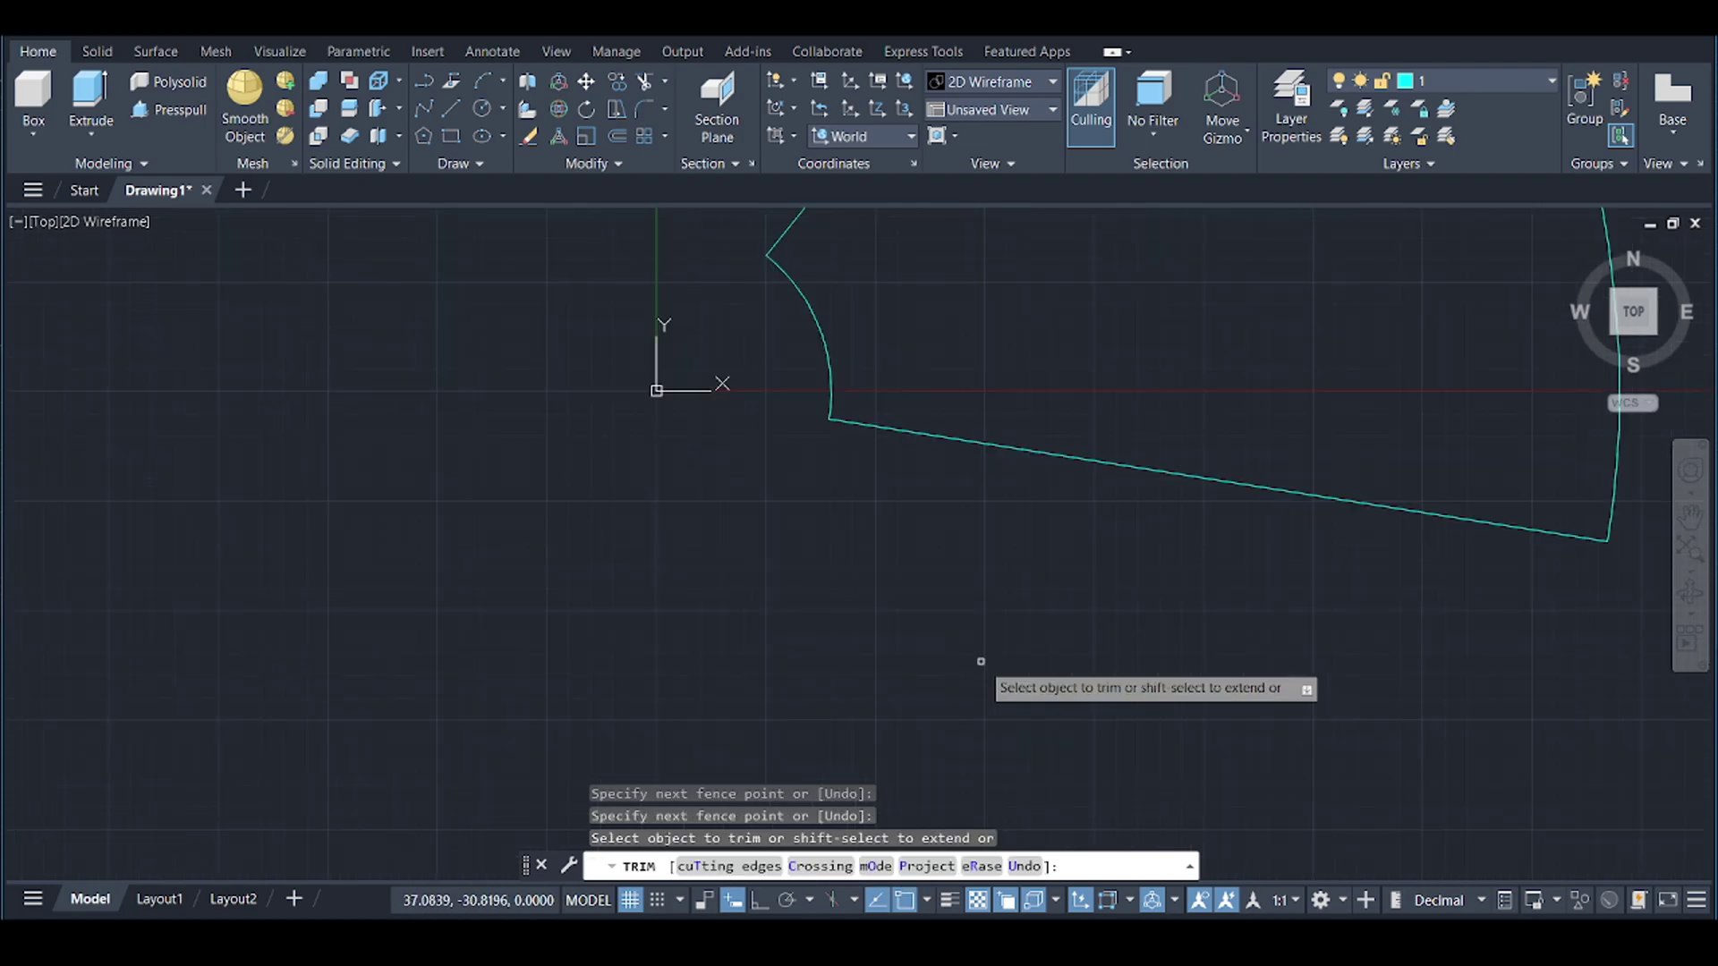
key(Escape)
- Fillet the sector's upper outer corner, between the outer arc and the upper line, with radius 20
scroll(978, 627, down, 5)
scroll(1020, 421, up, 4)
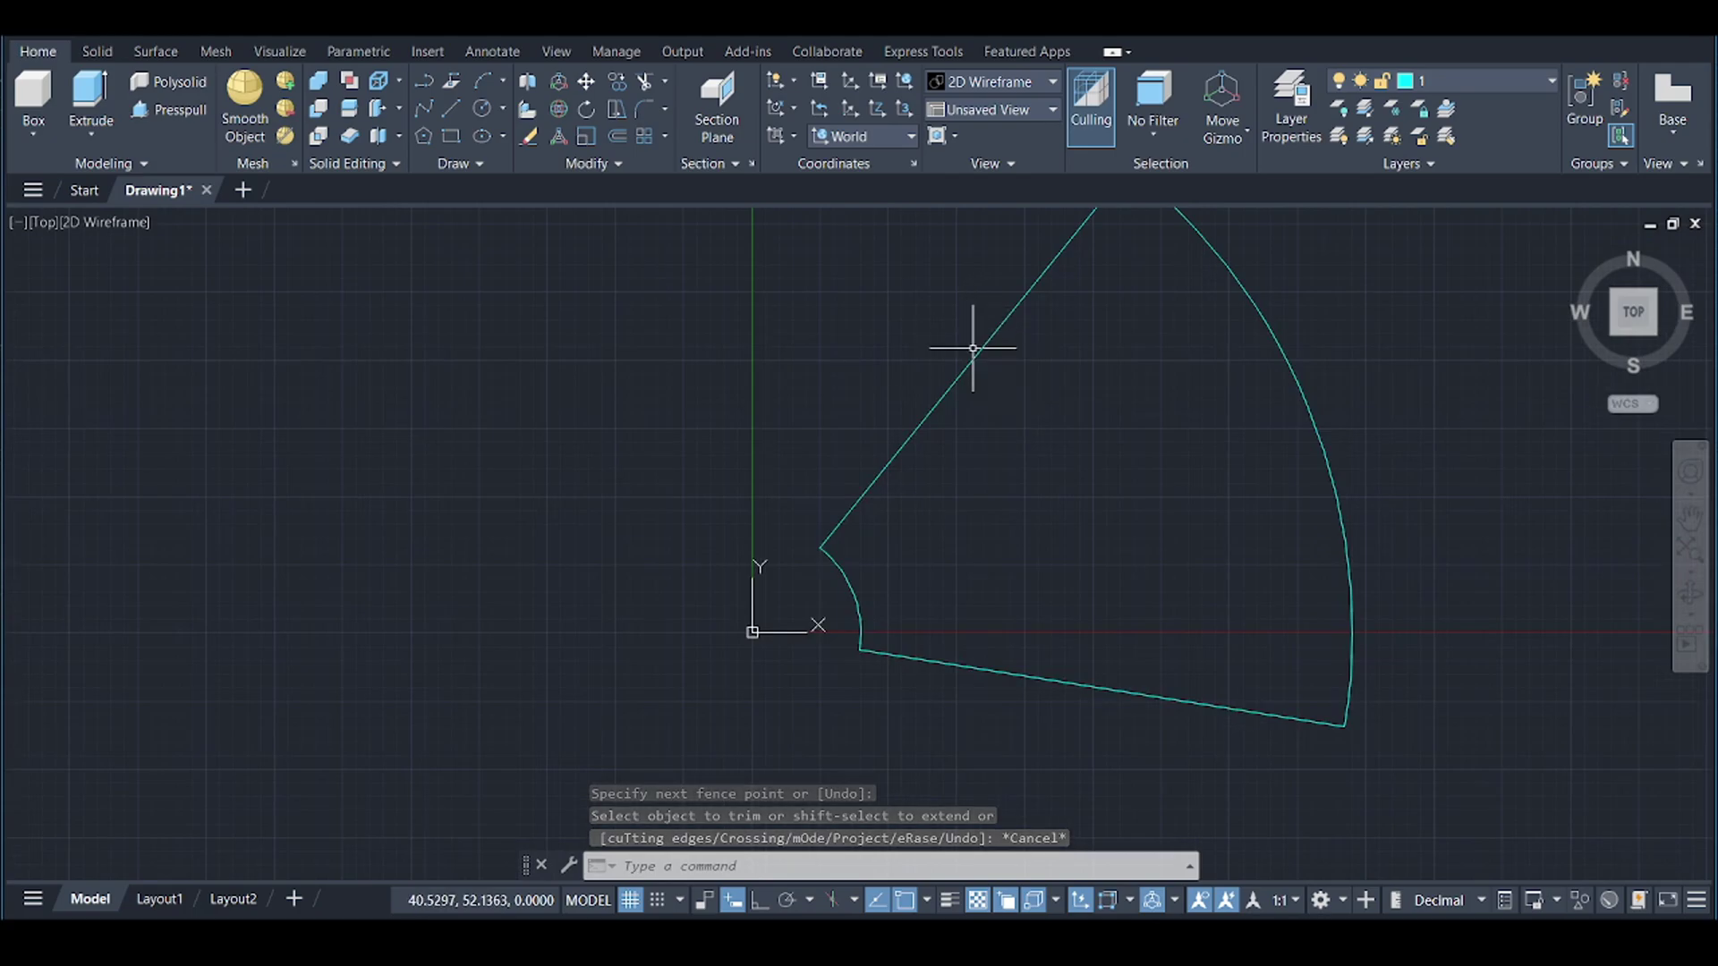
scroll(1027, 453, down, 2)
scroll(1151, 249, up, 2)
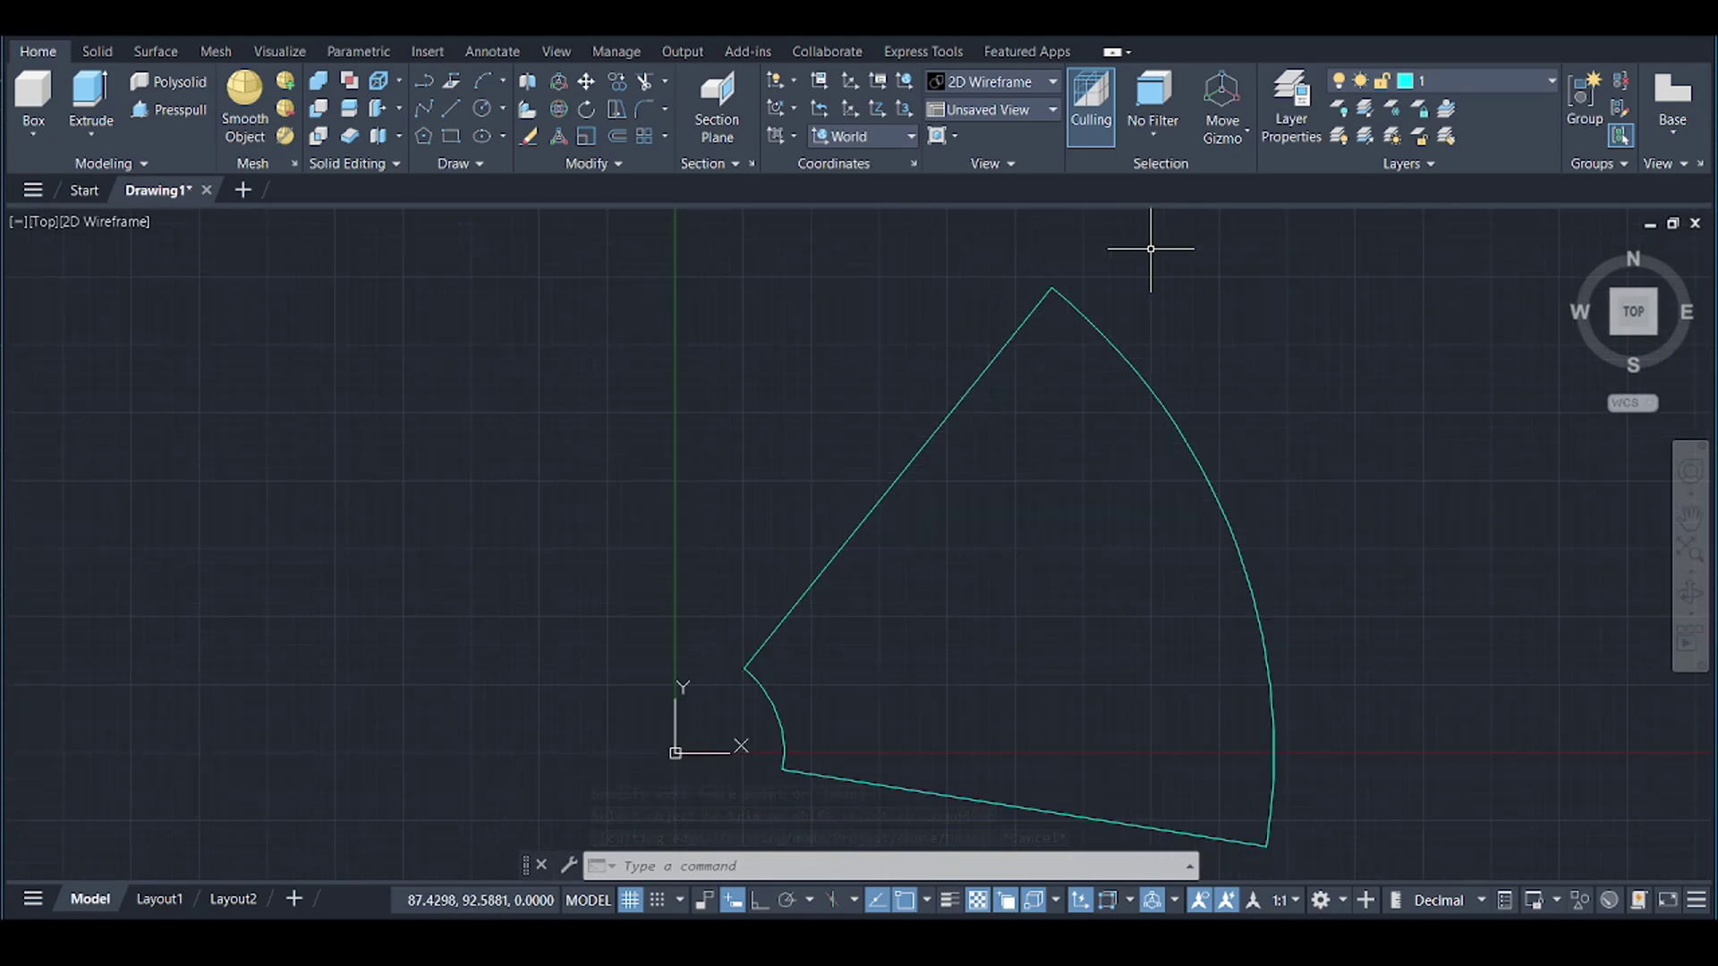
text(FILL)
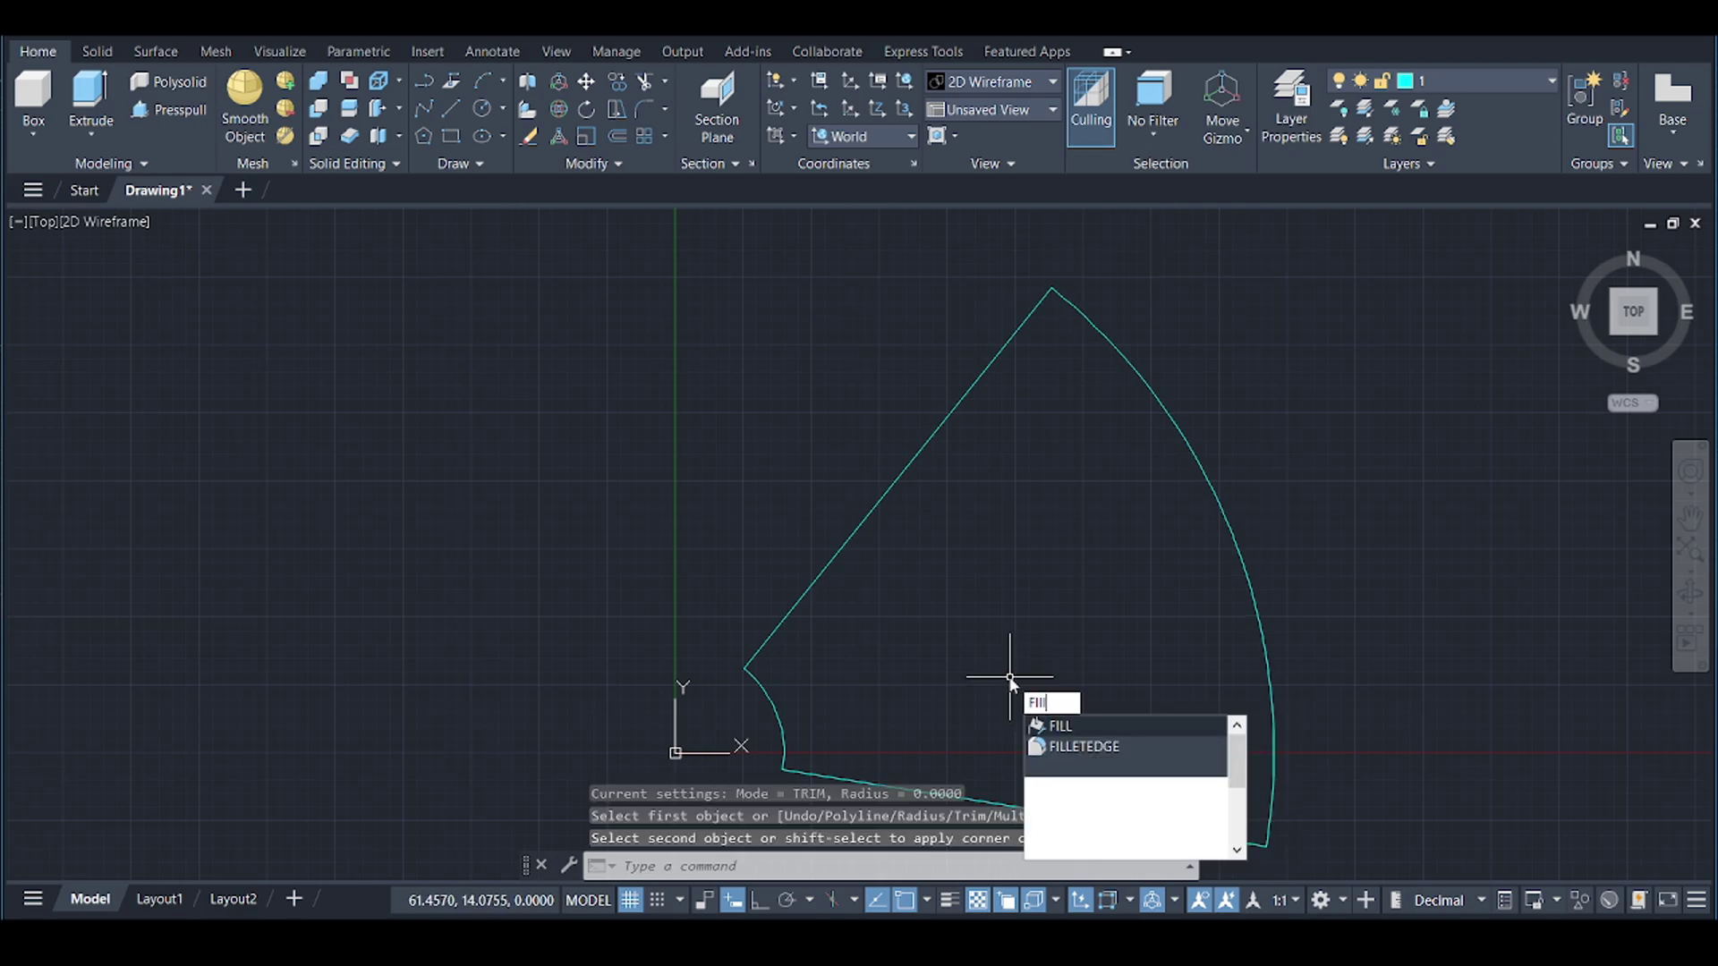
click(1094, 765)
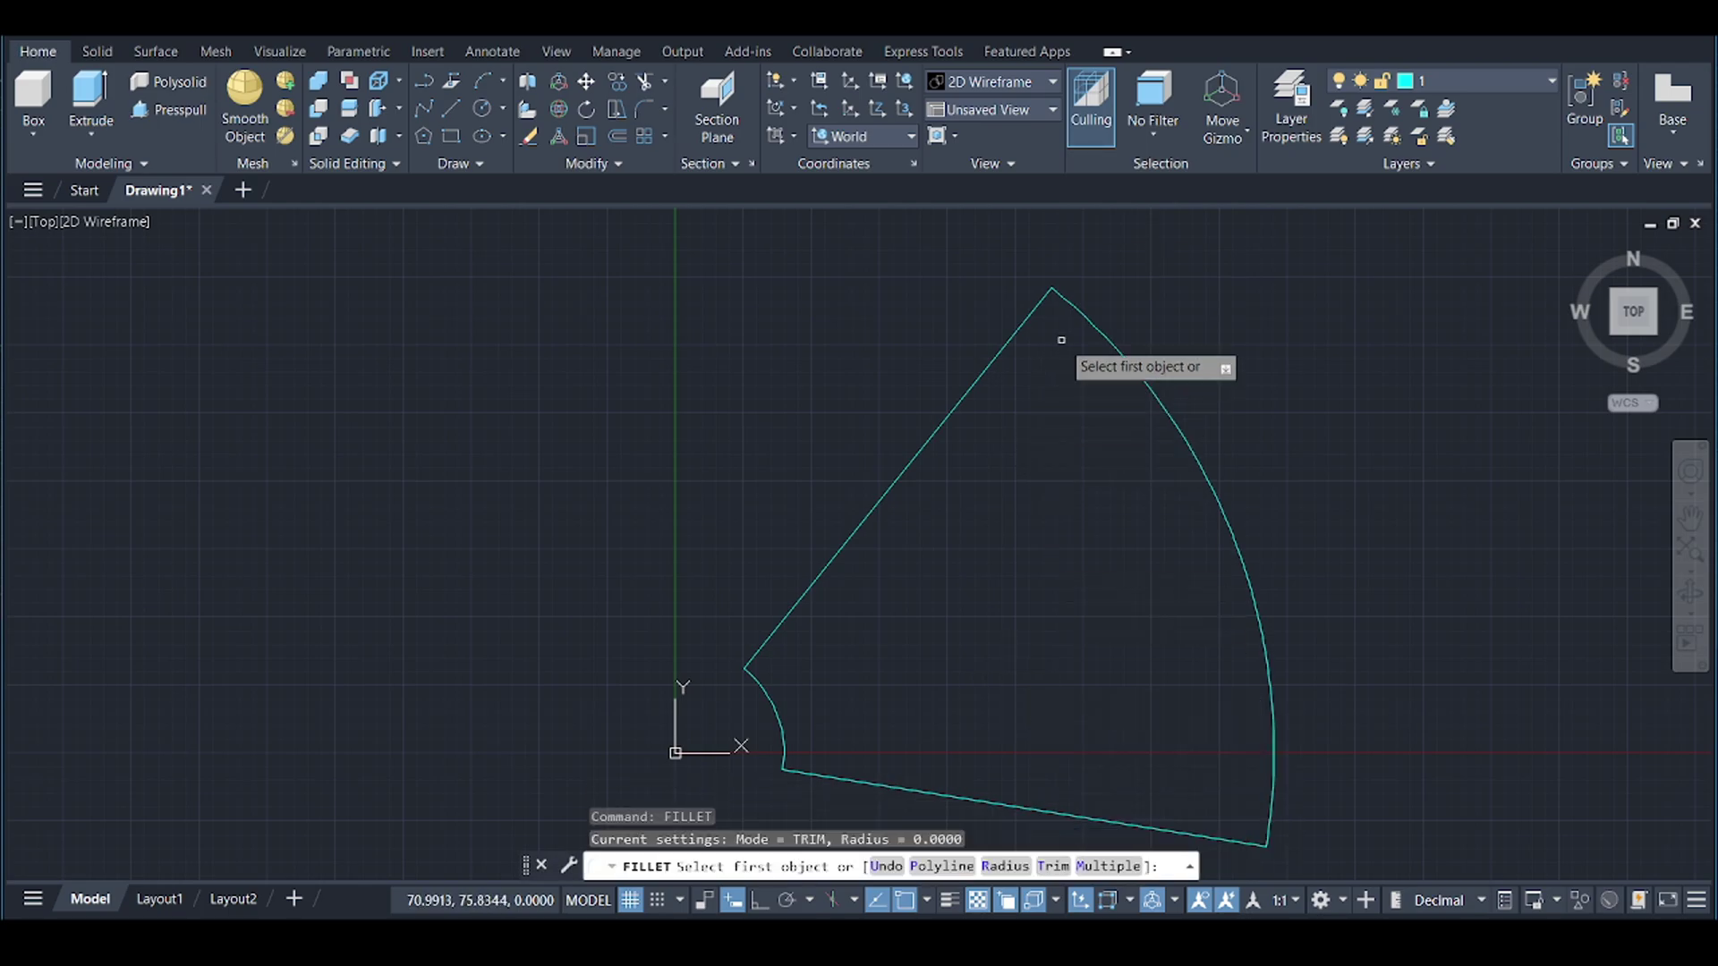
click(1083, 317)
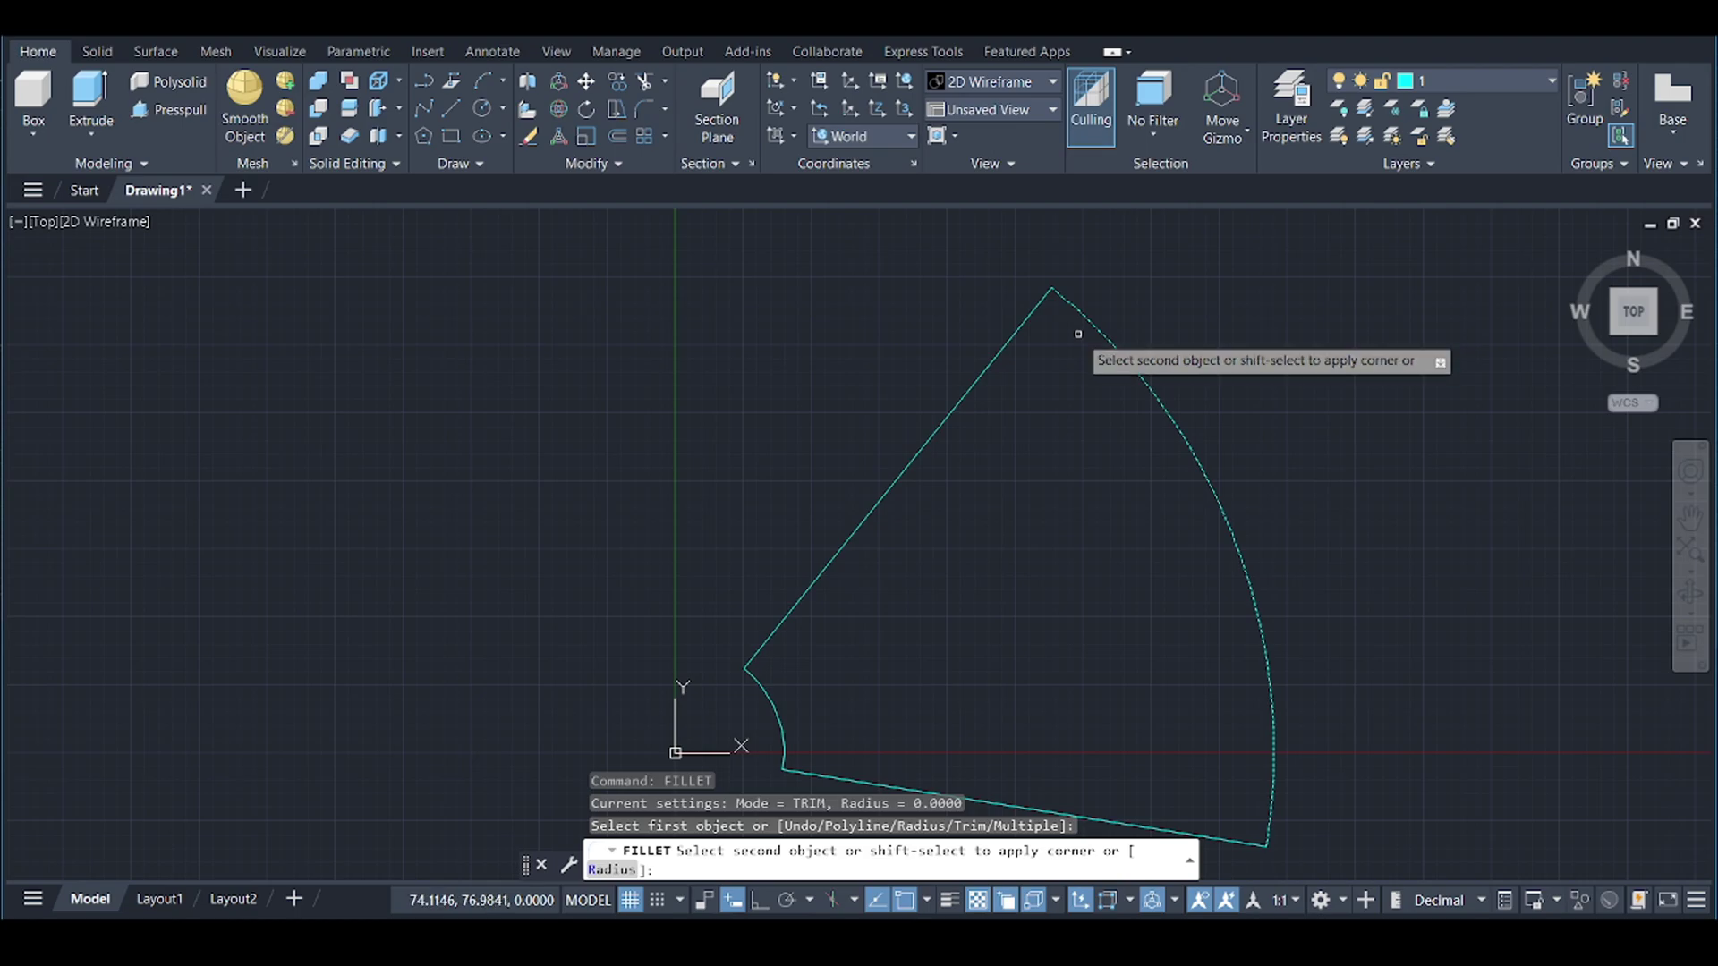
click(611, 870)
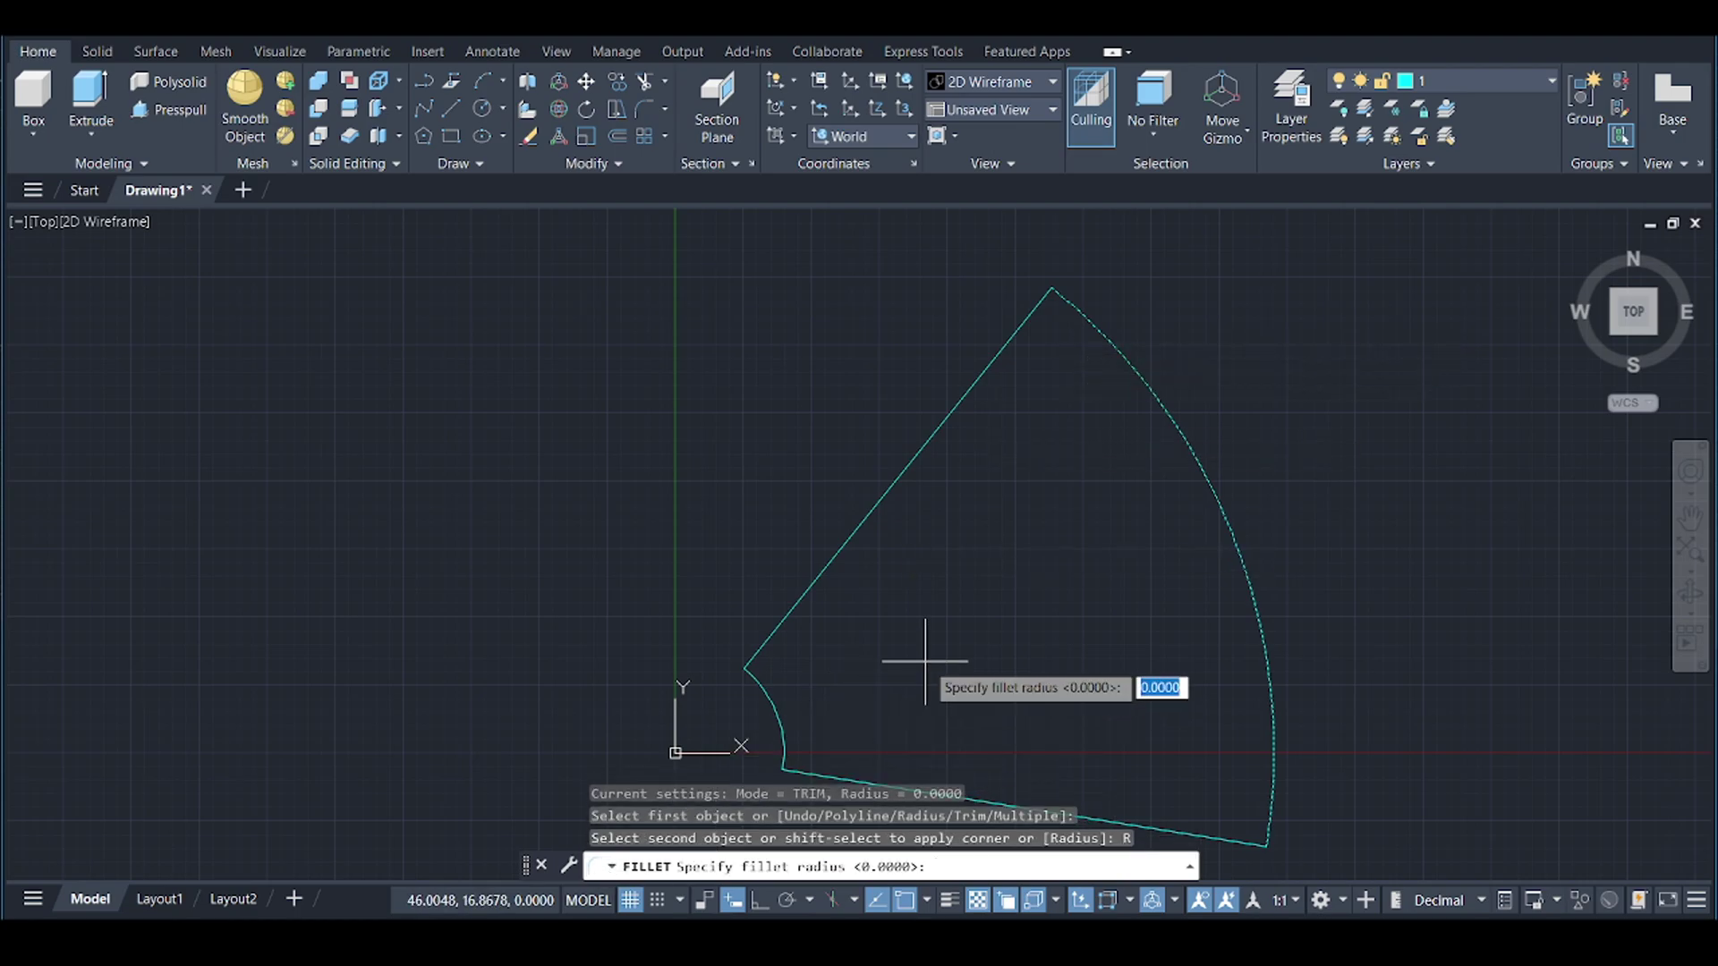
text(20)
key(Return)
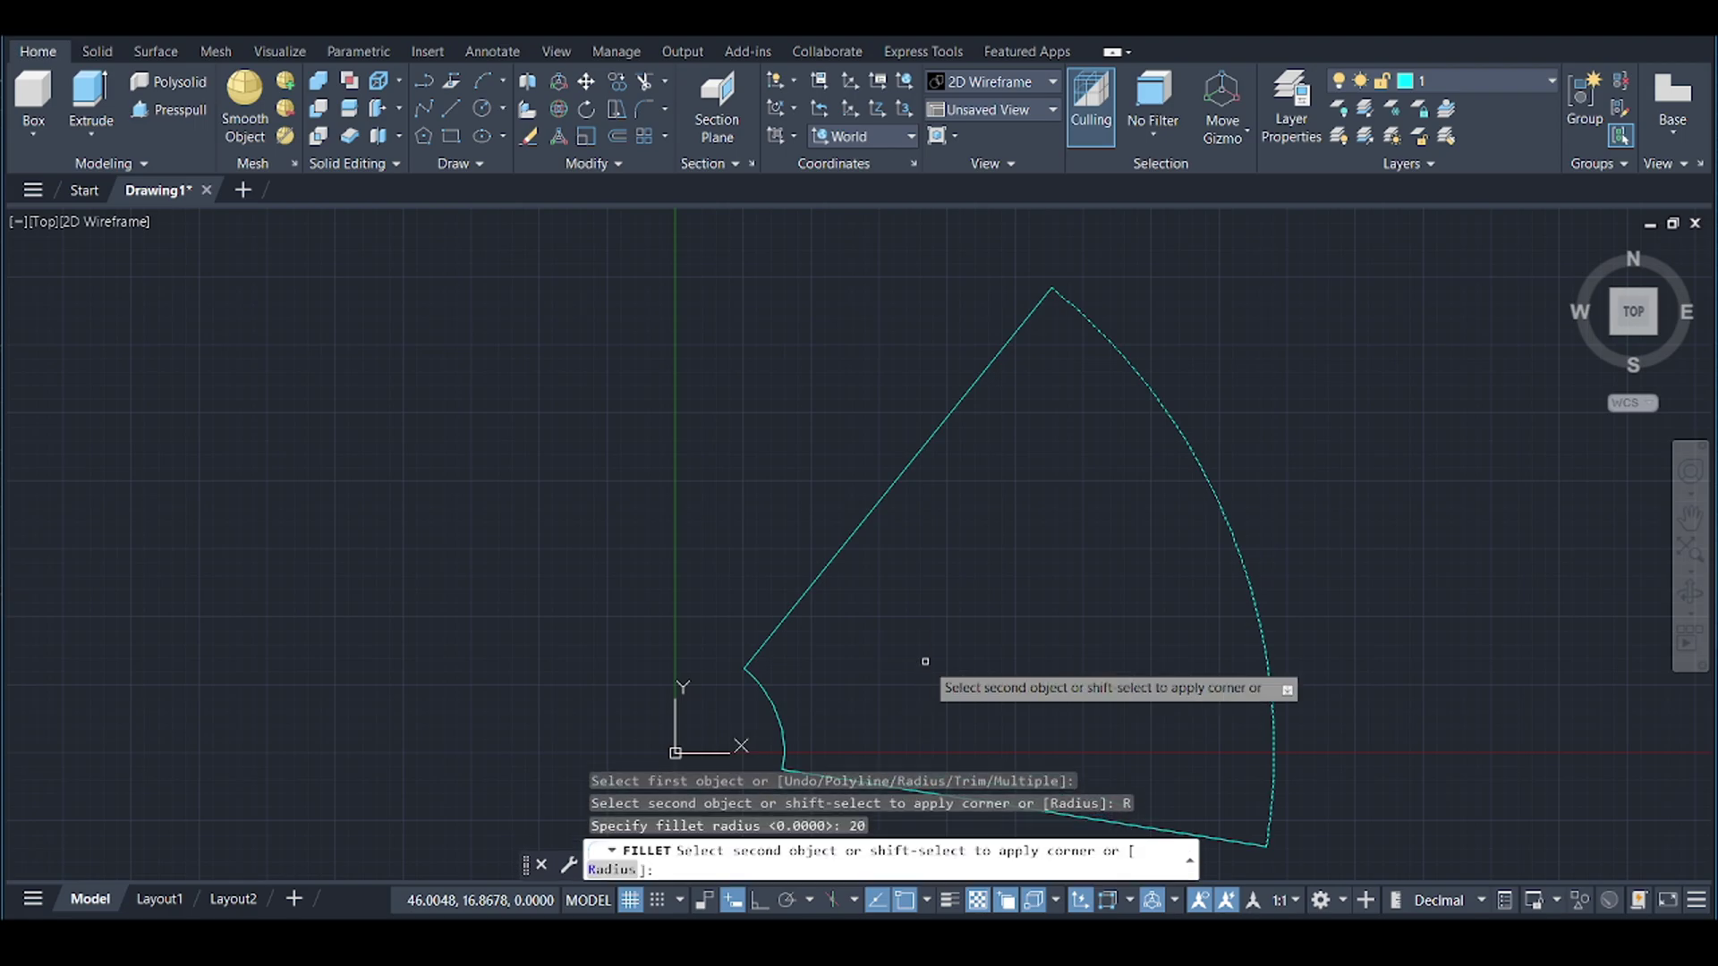
click(923, 446)
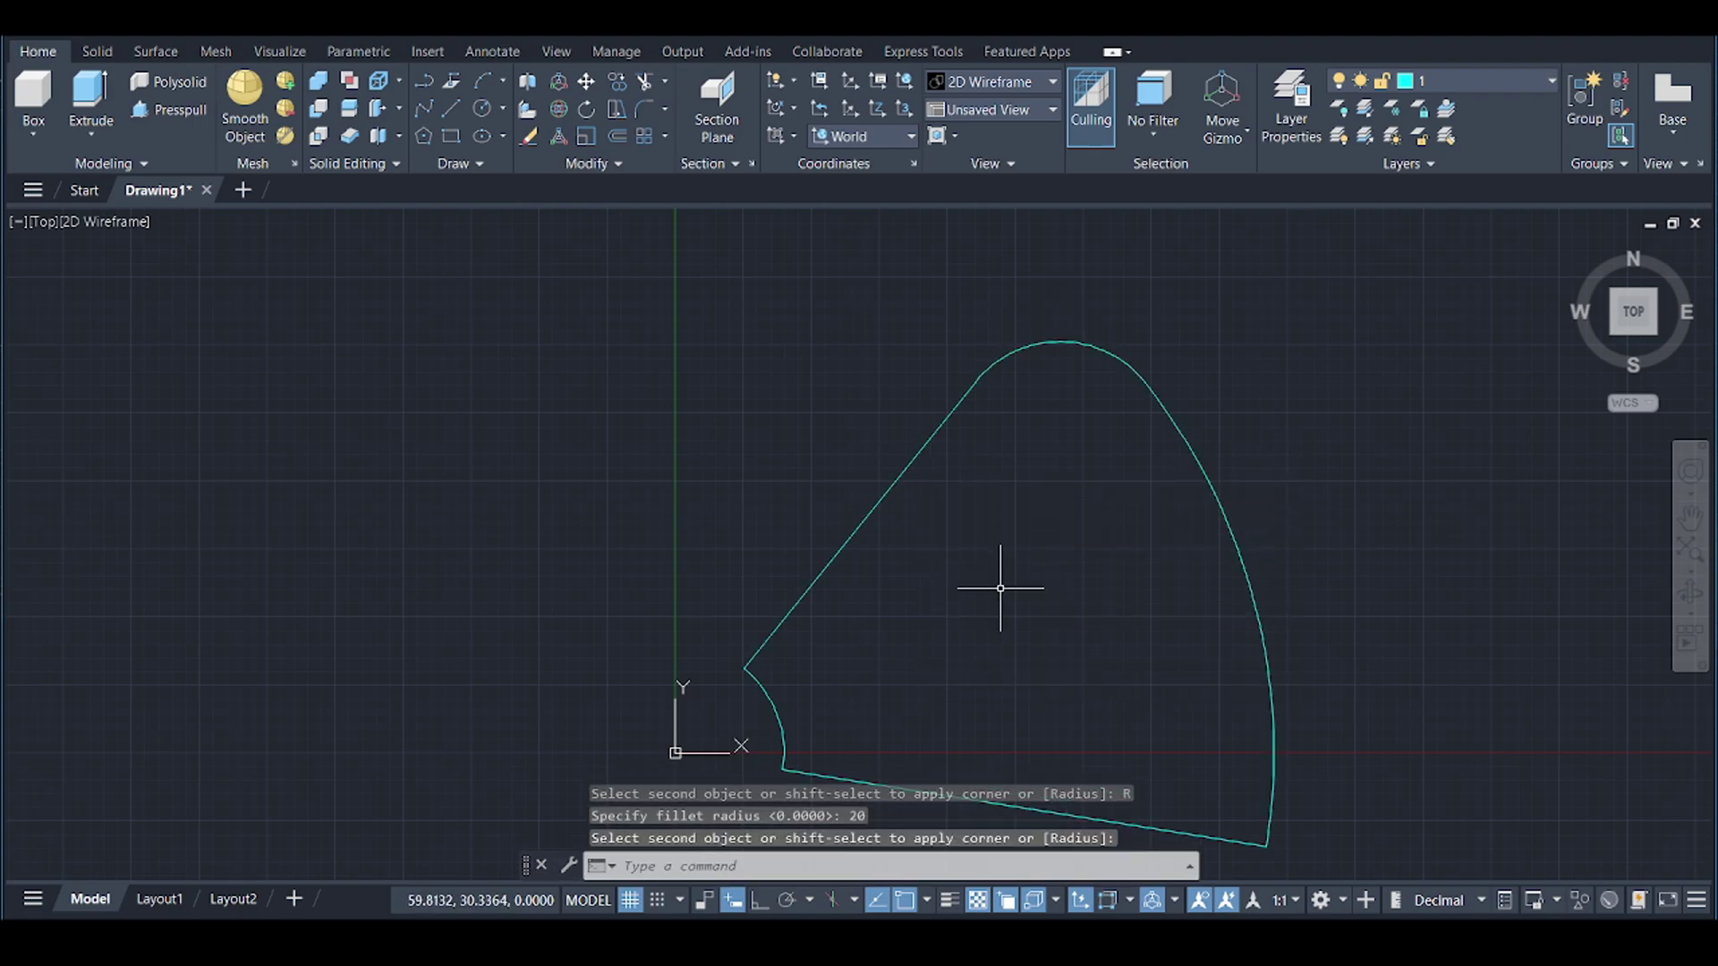
- Fillet the sector's lower outer corner, between the lower line and the outer arc, with the same radius of 20
scroll(1005, 583, down, 2)
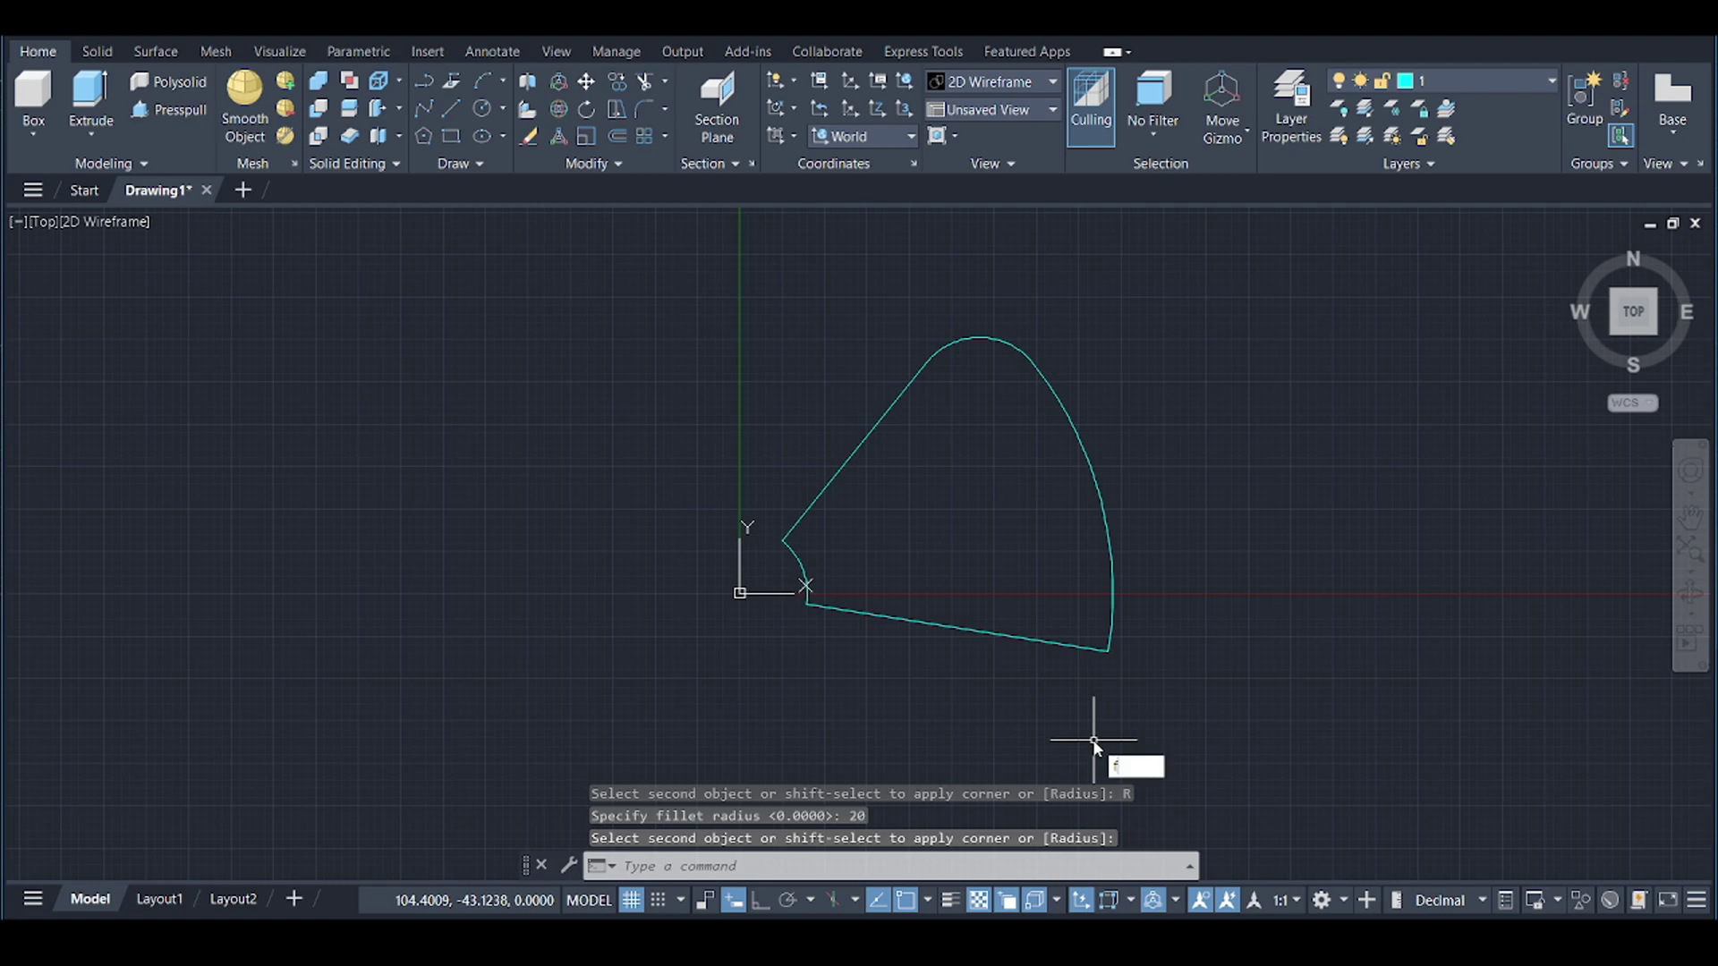
key(Return)
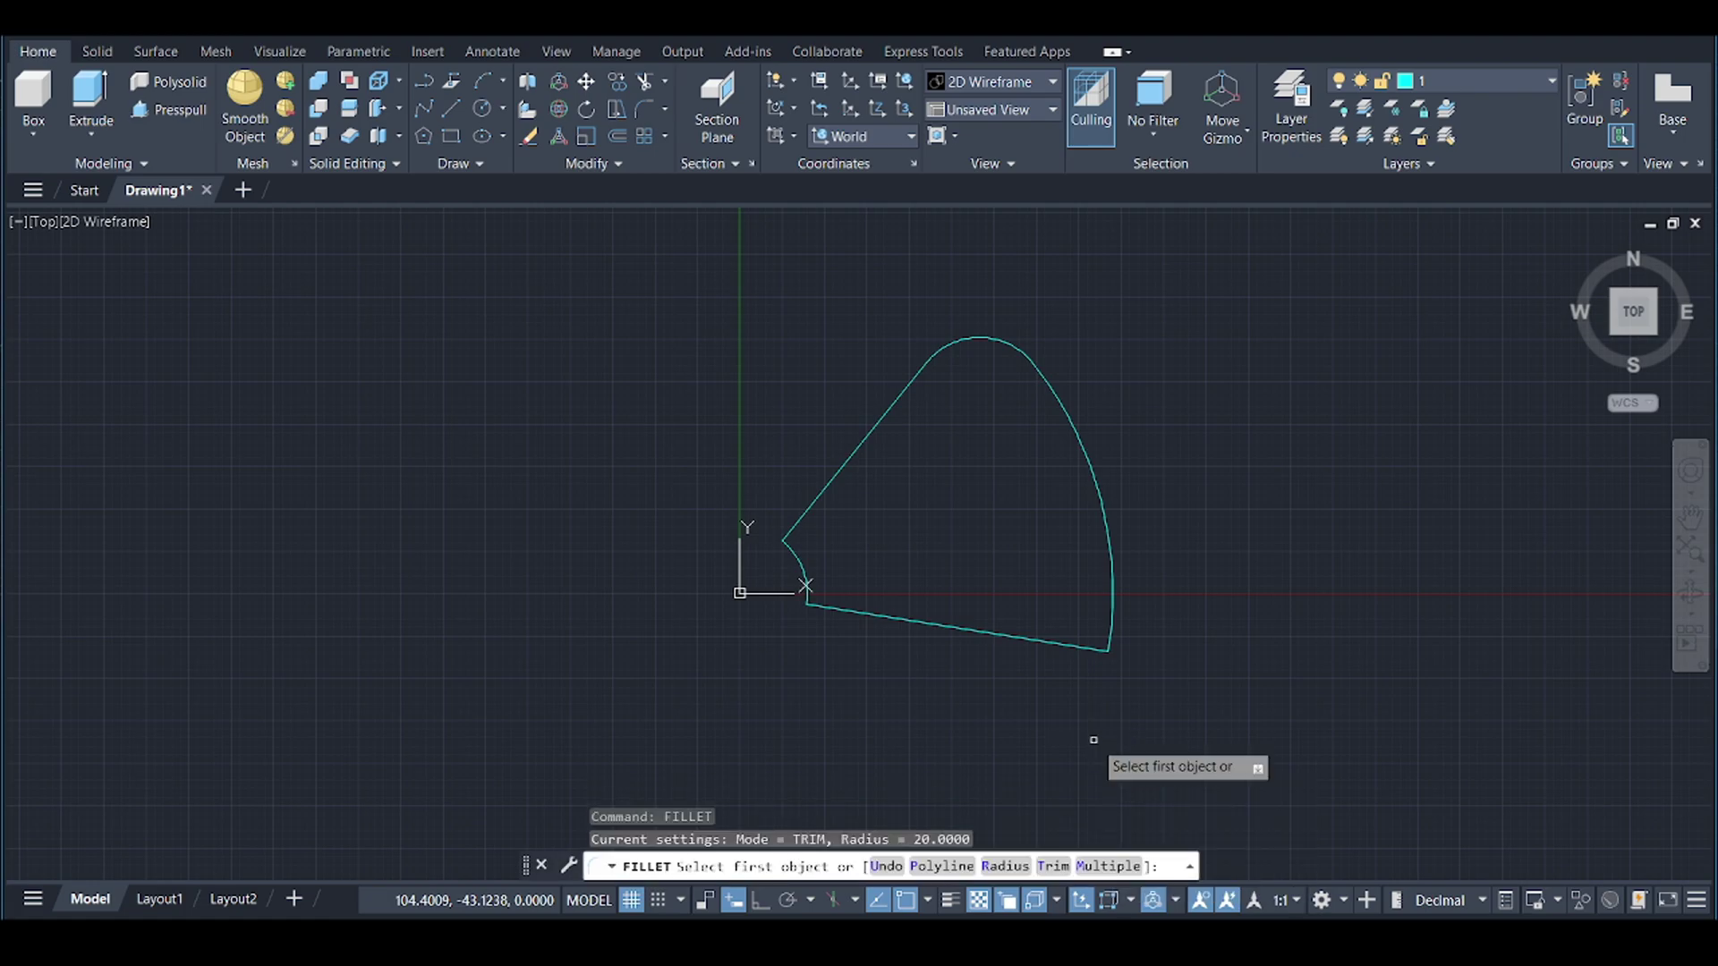
click(1070, 644)
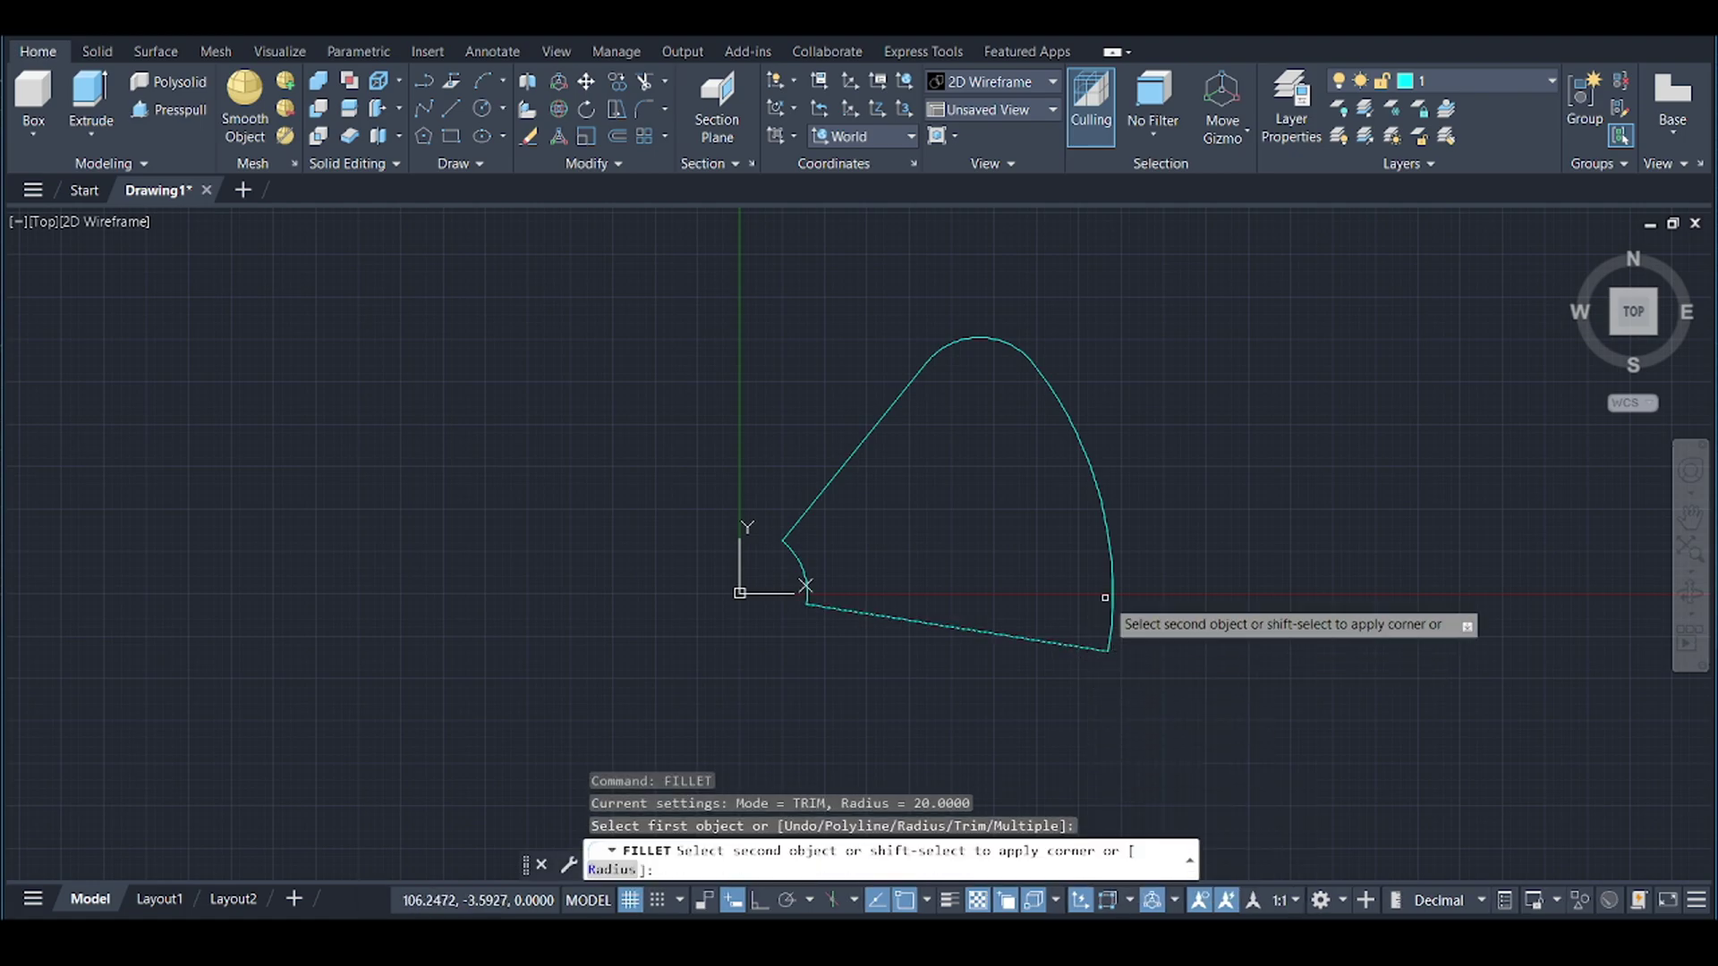
click(1112, 583)
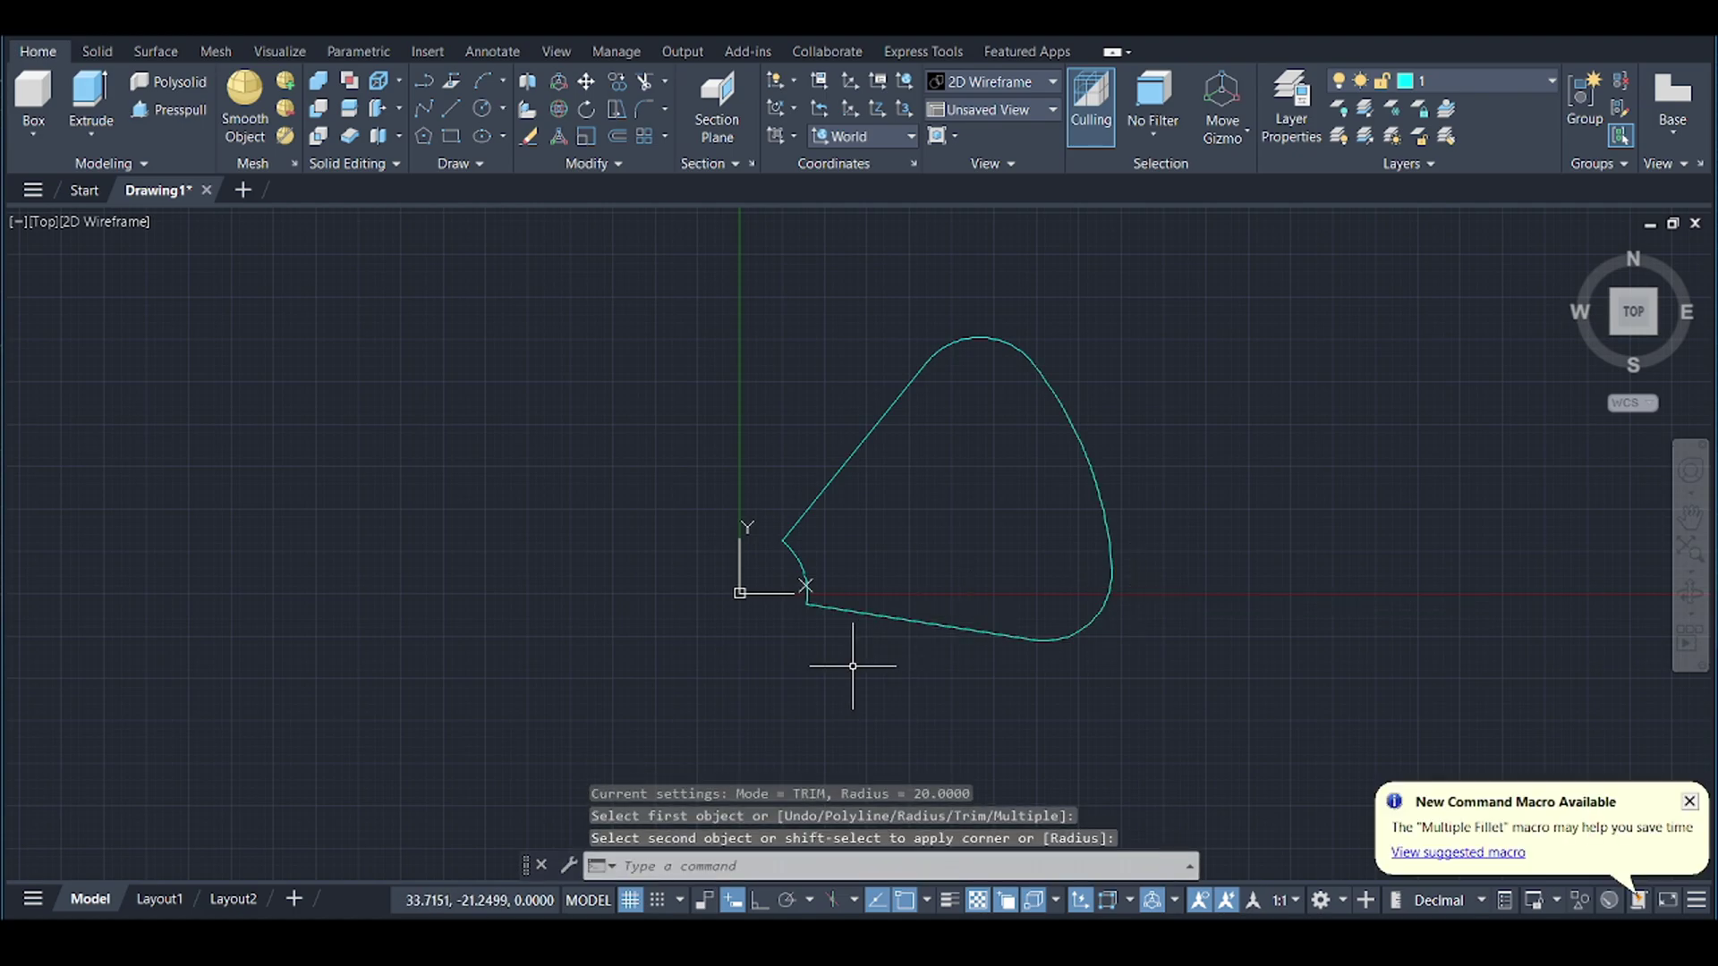
- Join all lines and arcs of the rounded sector into one polyline
scroll(627, 641, up, 3)
scroll(852, 609, down, 3)
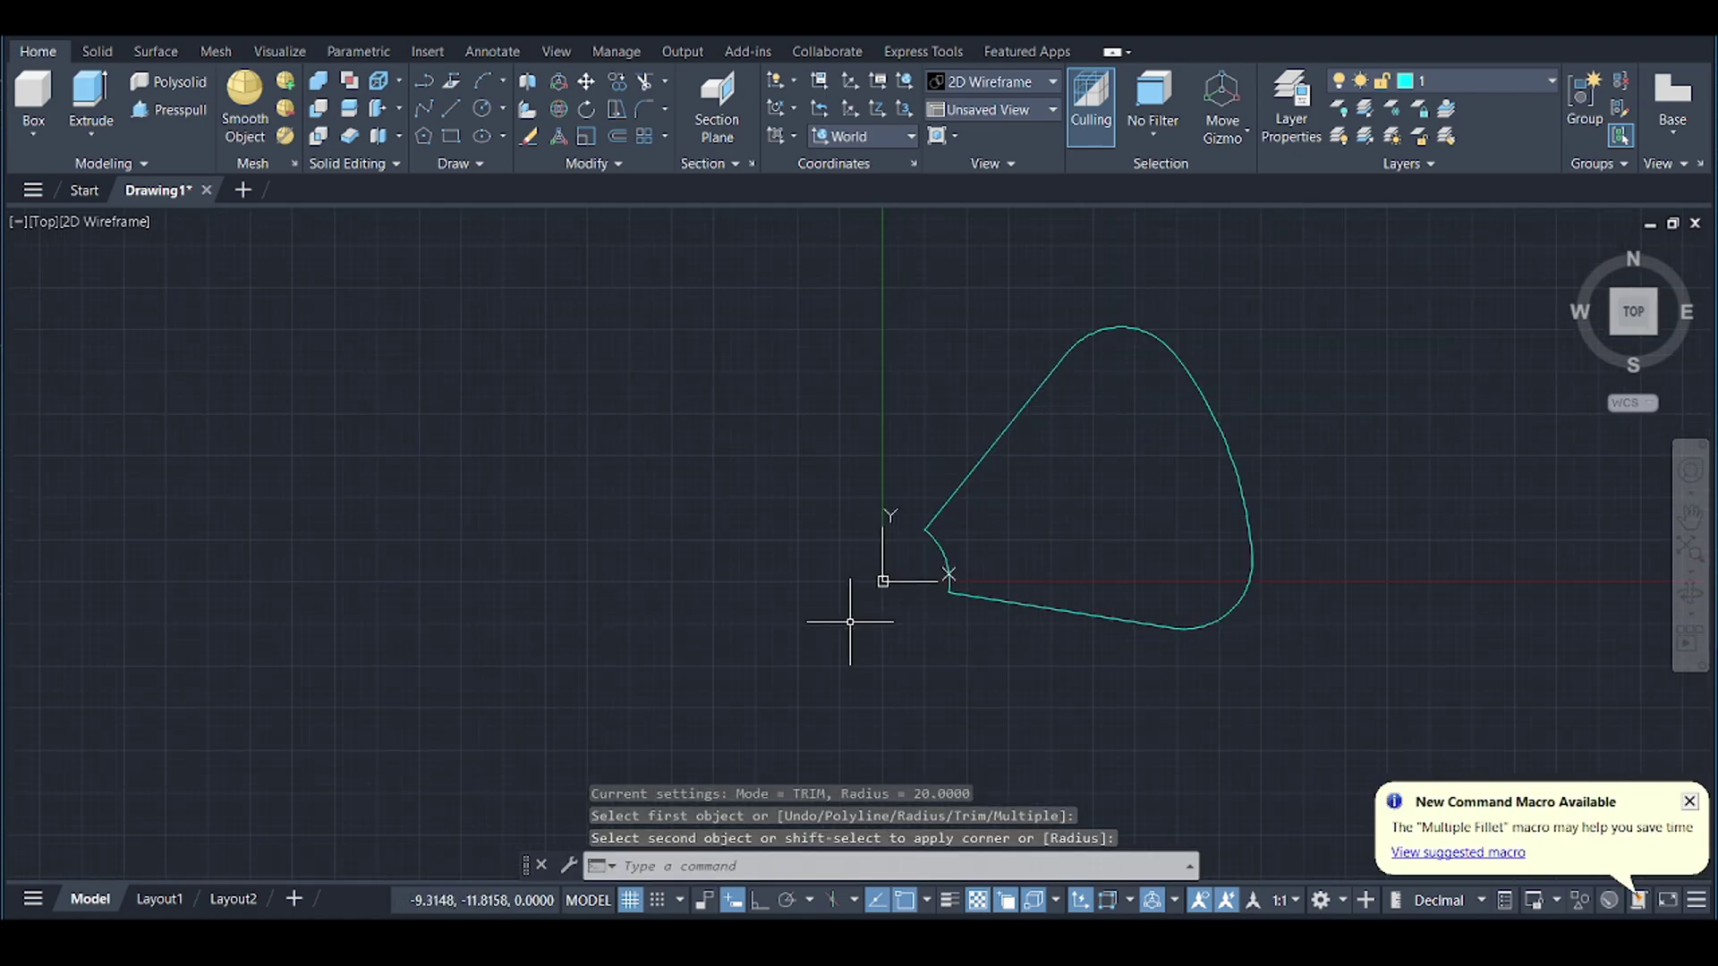
text(joi)
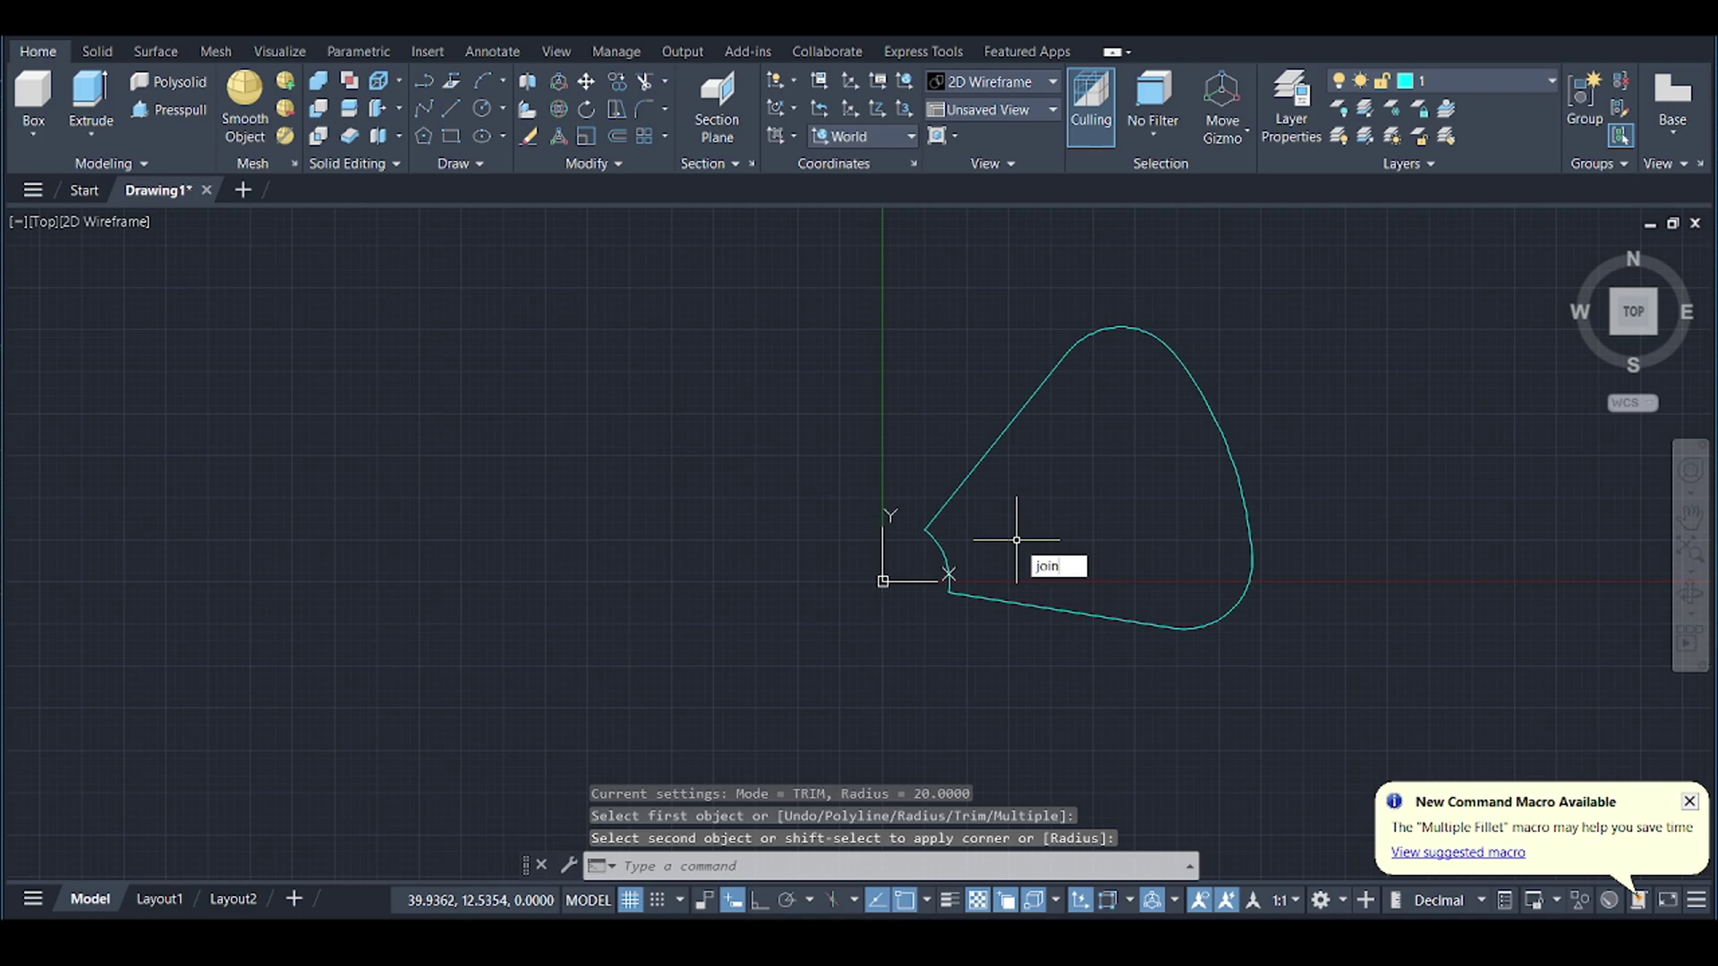
text(n)
key(Return)
click(794, 291)
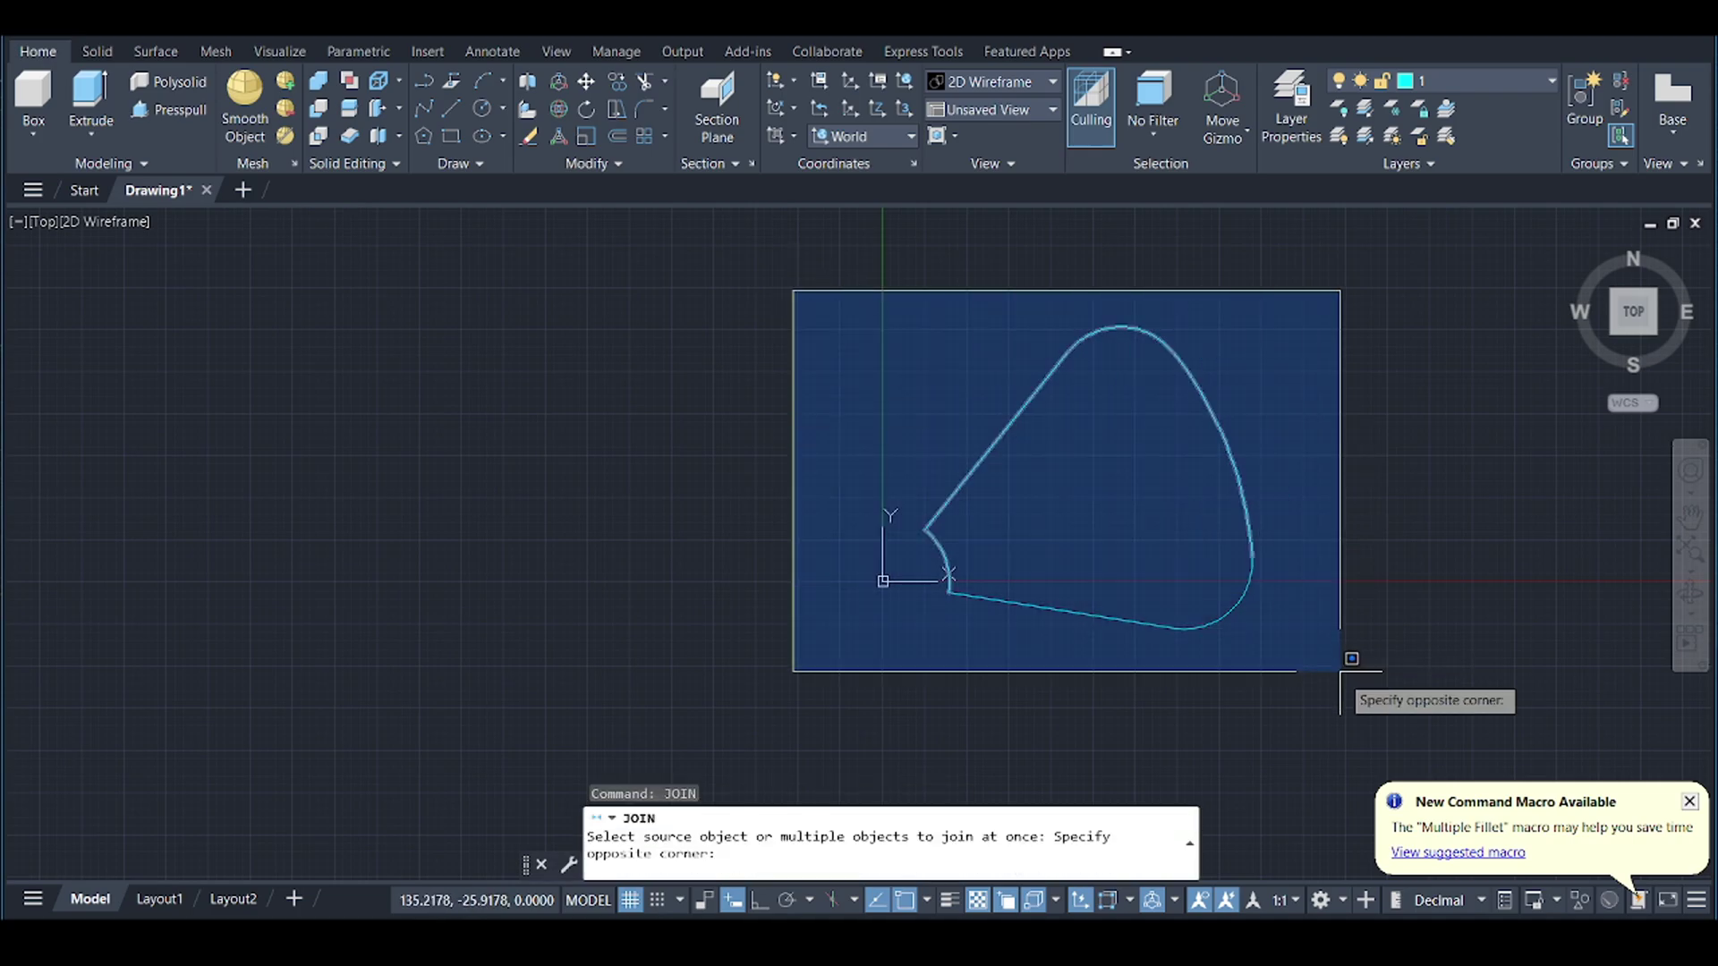
click(1351, 710)
key(Return)
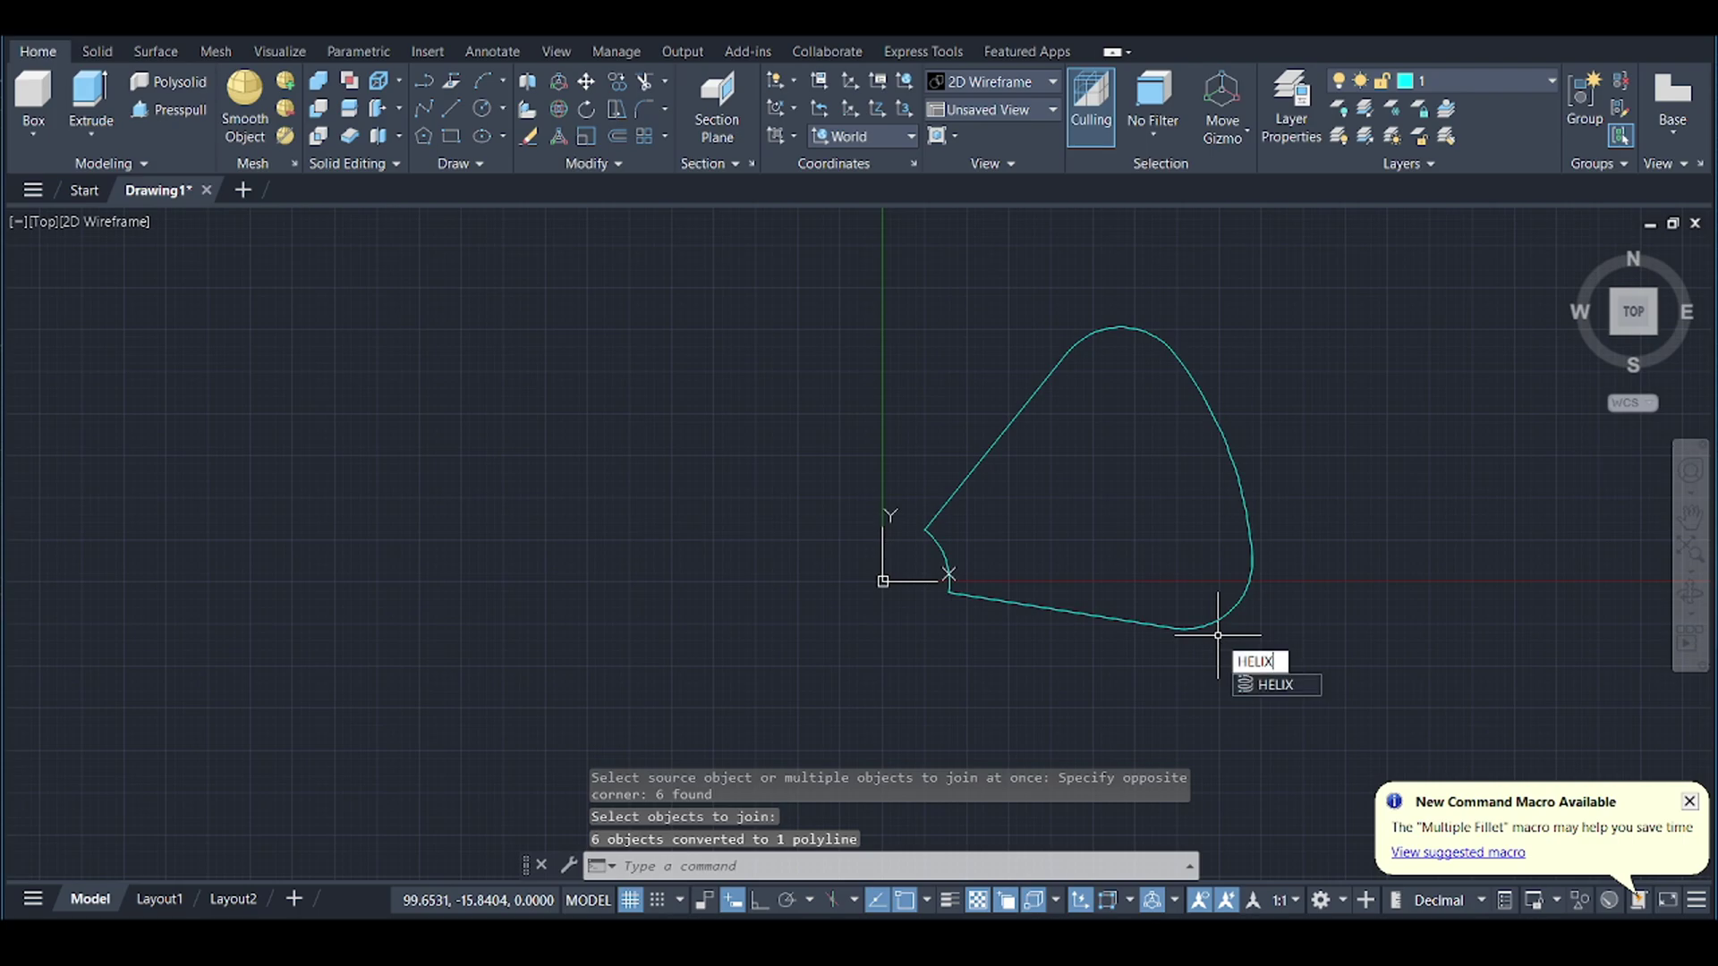
- Draw a helix centred at the origin with base and top radii of 20 and a height of 40
text(HELIX)
key(Return)
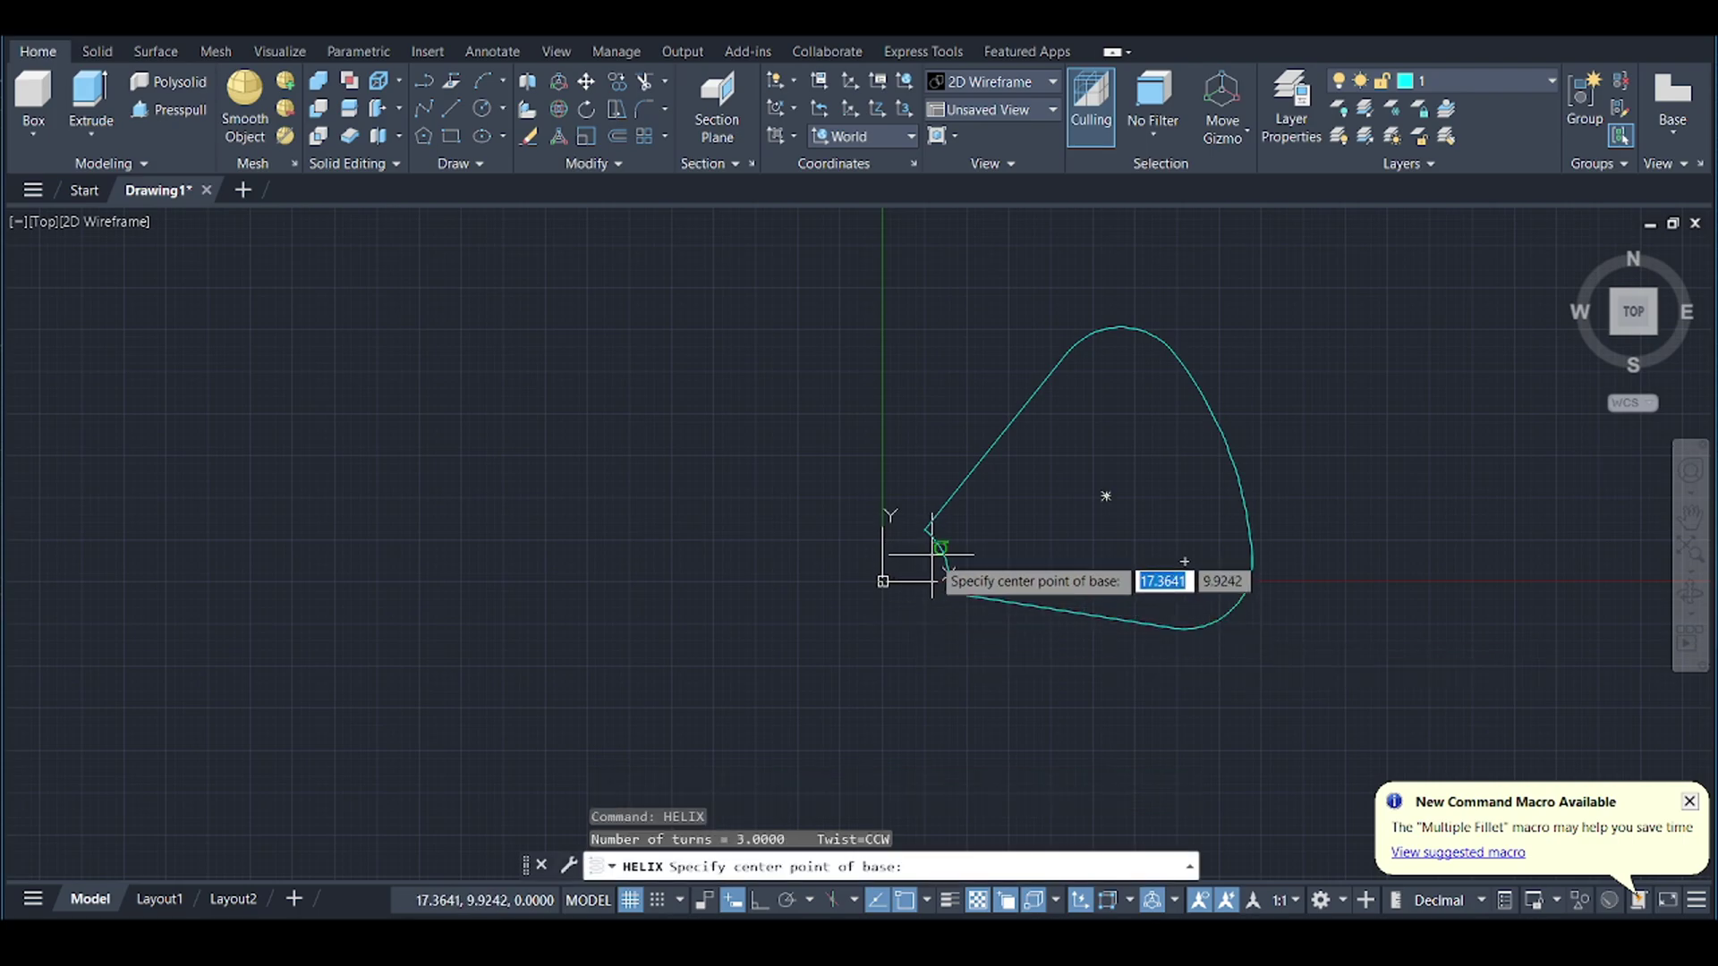
scroll(912, 567, up, 4)
scroll(912, 570, up, 2)
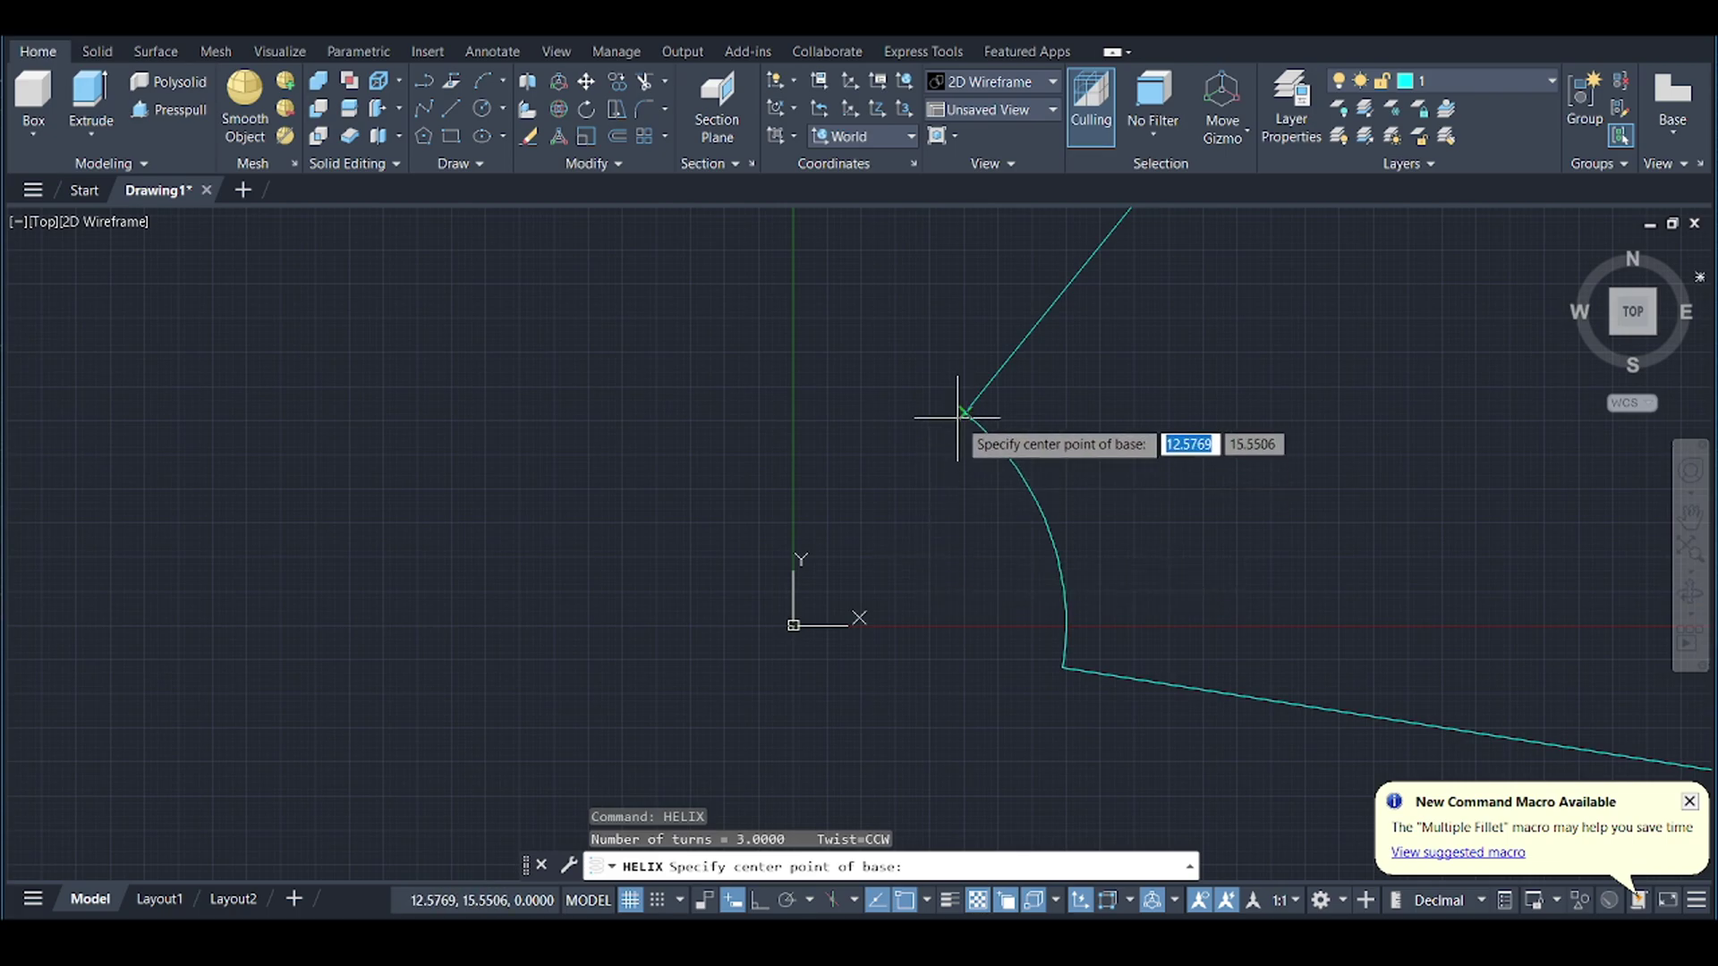
click(793, 625)
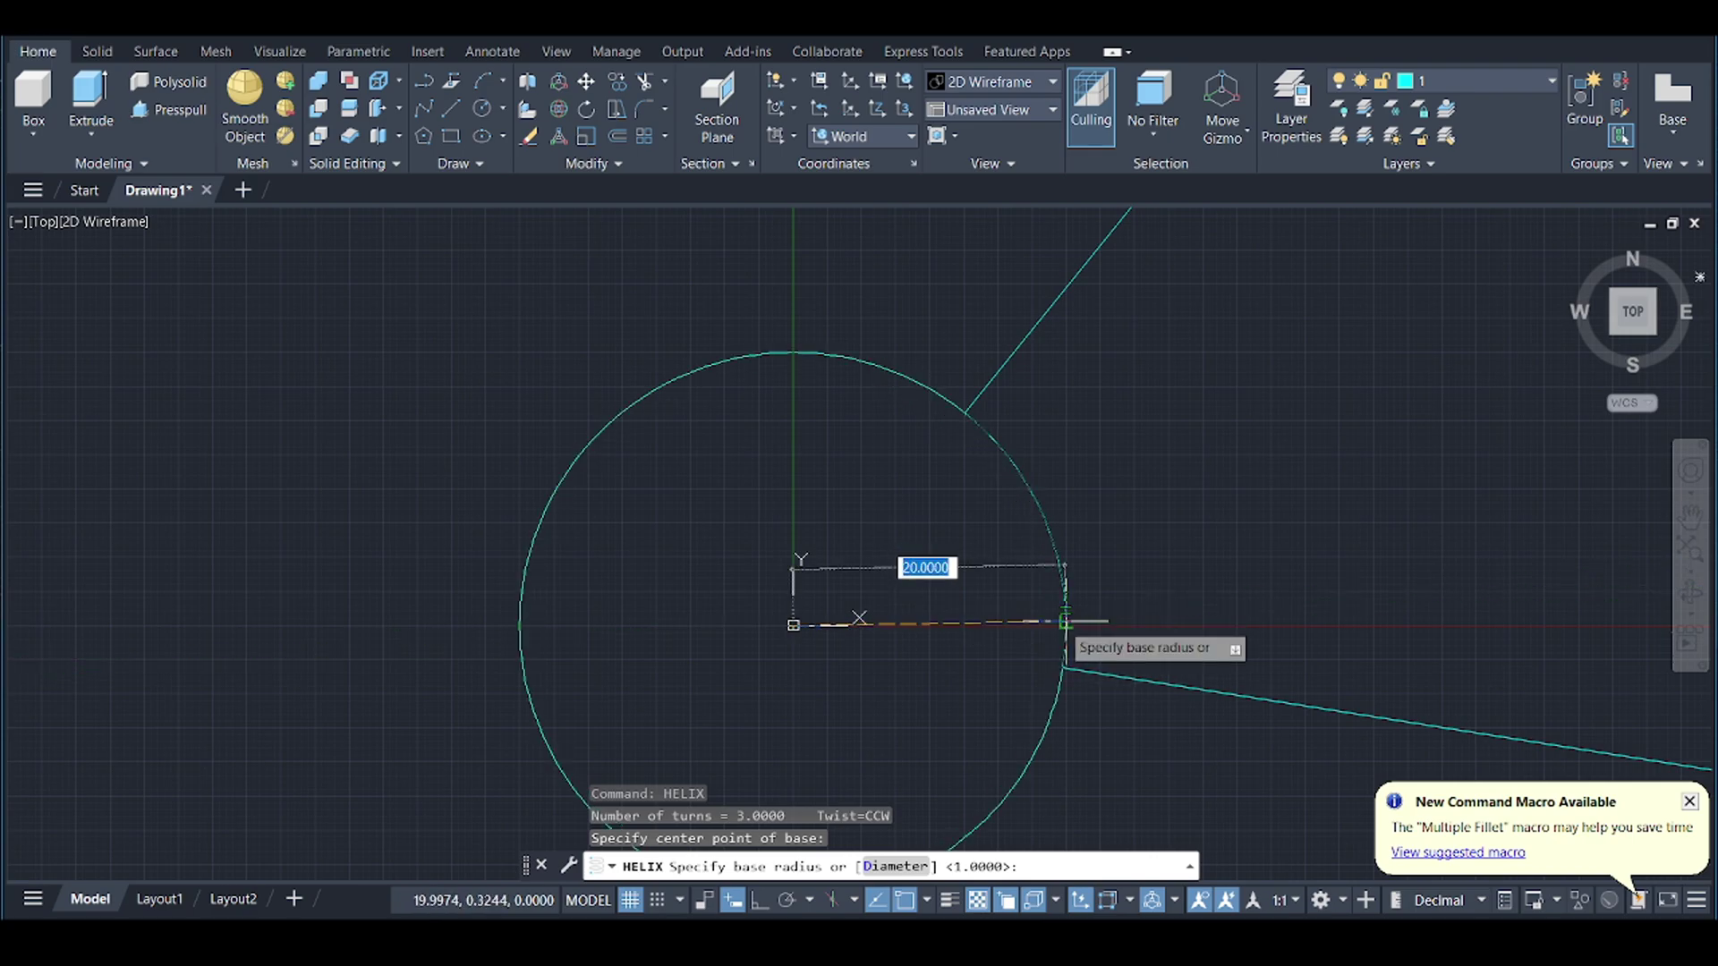
text(20)
key(Return)
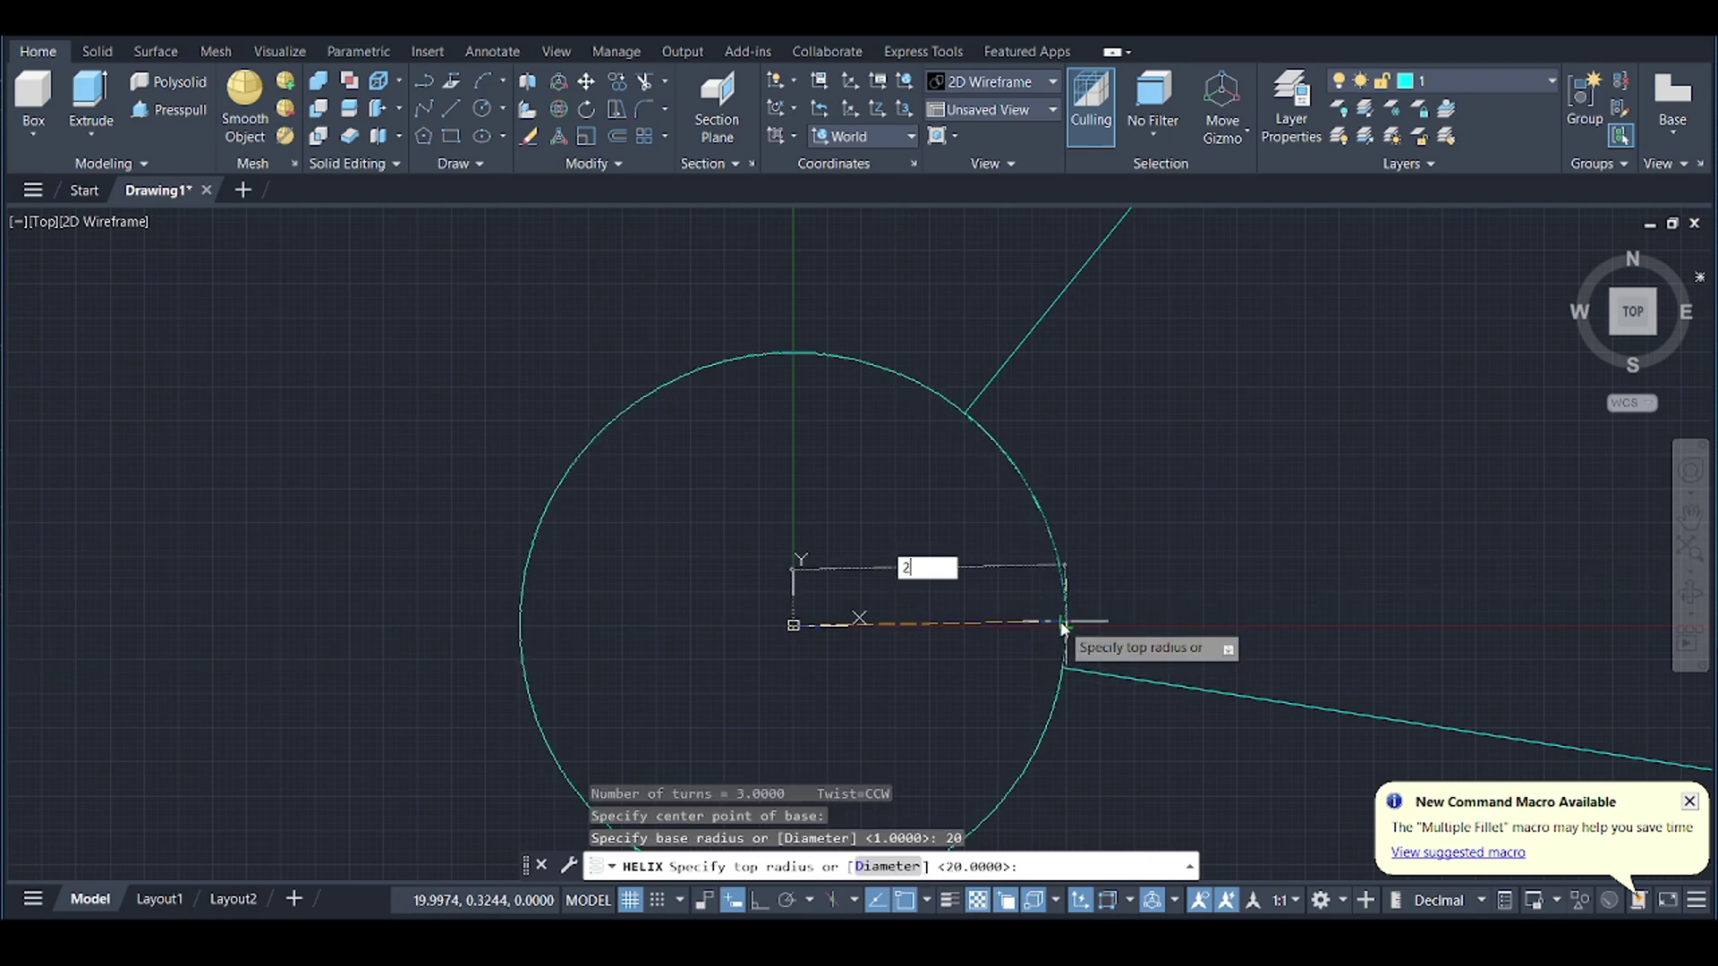
key(Return)
scroll(985, 429, down, 4)
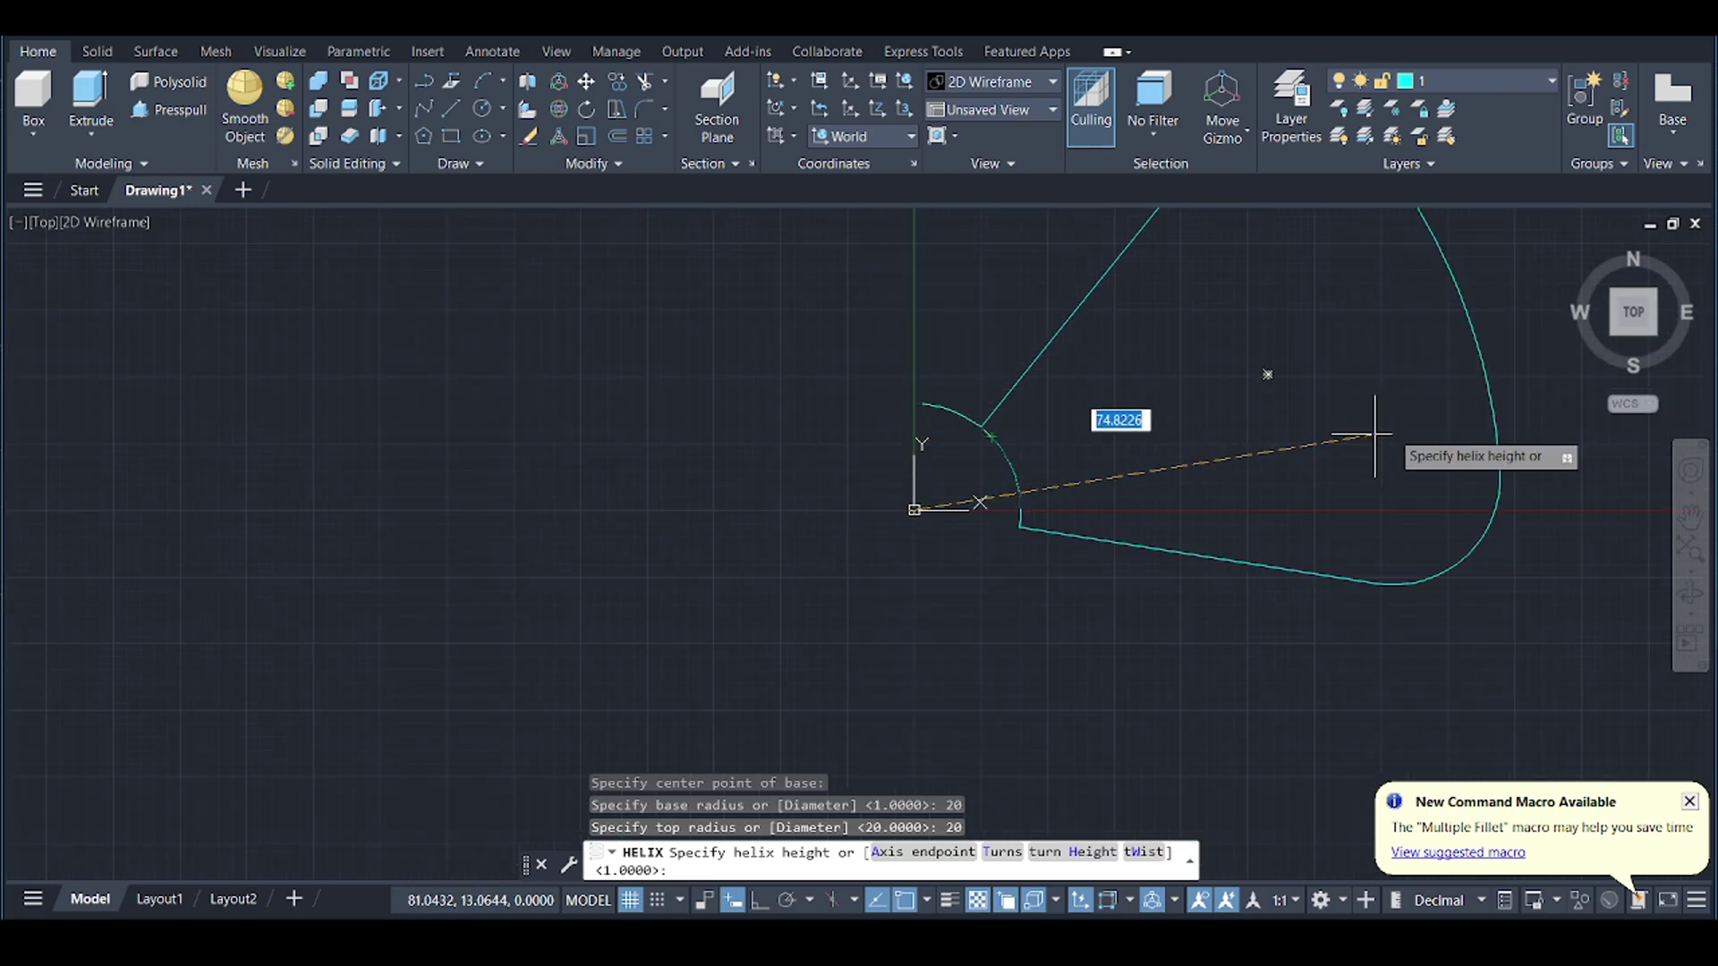
click(1572, 248)
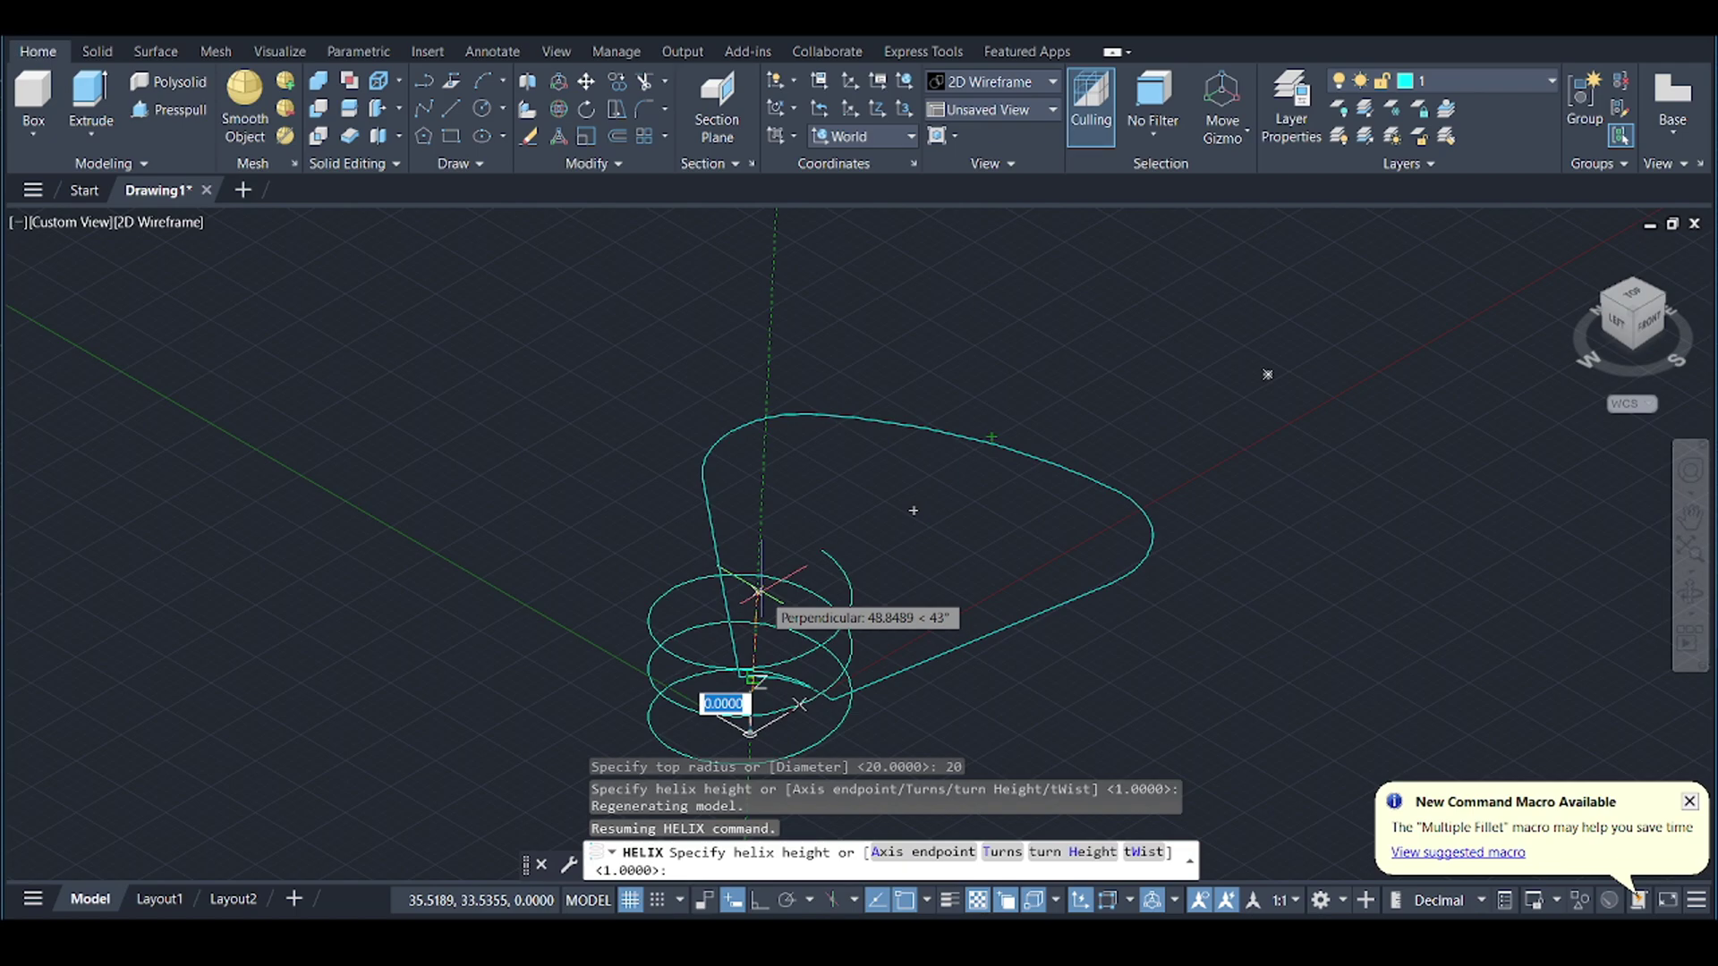
text(40)
key(Return)
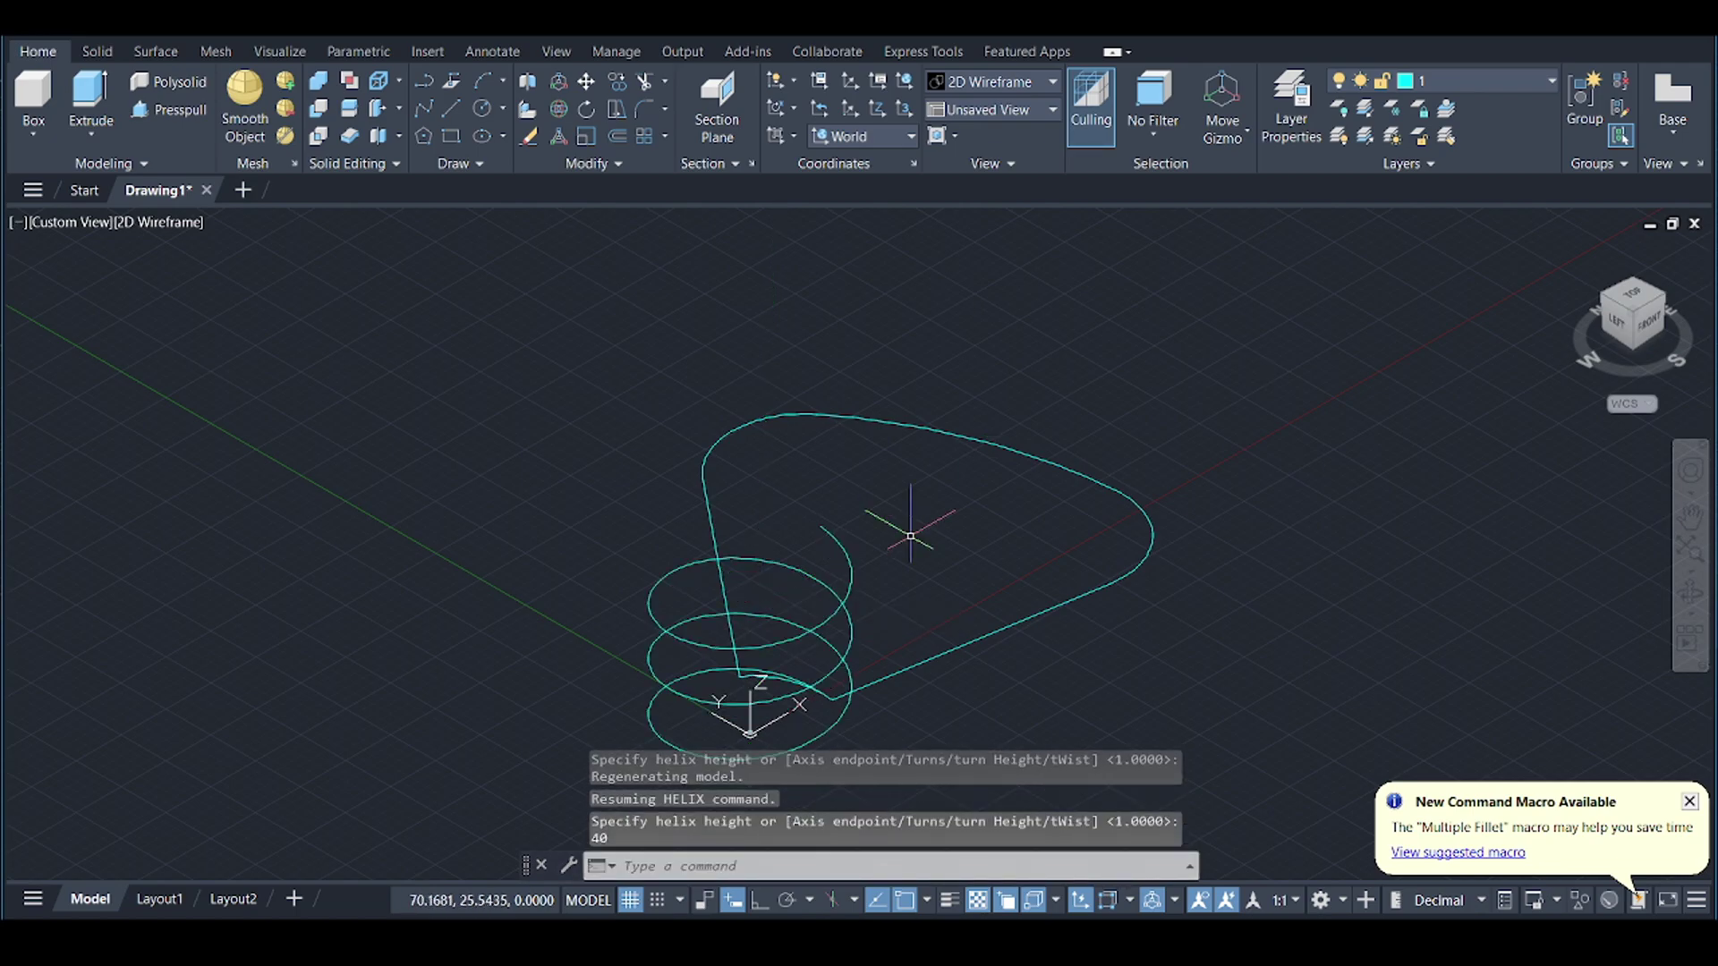
- Set the helix's number of turns to 0.4 in its properties
click(836, 545)
click(1690, 801)
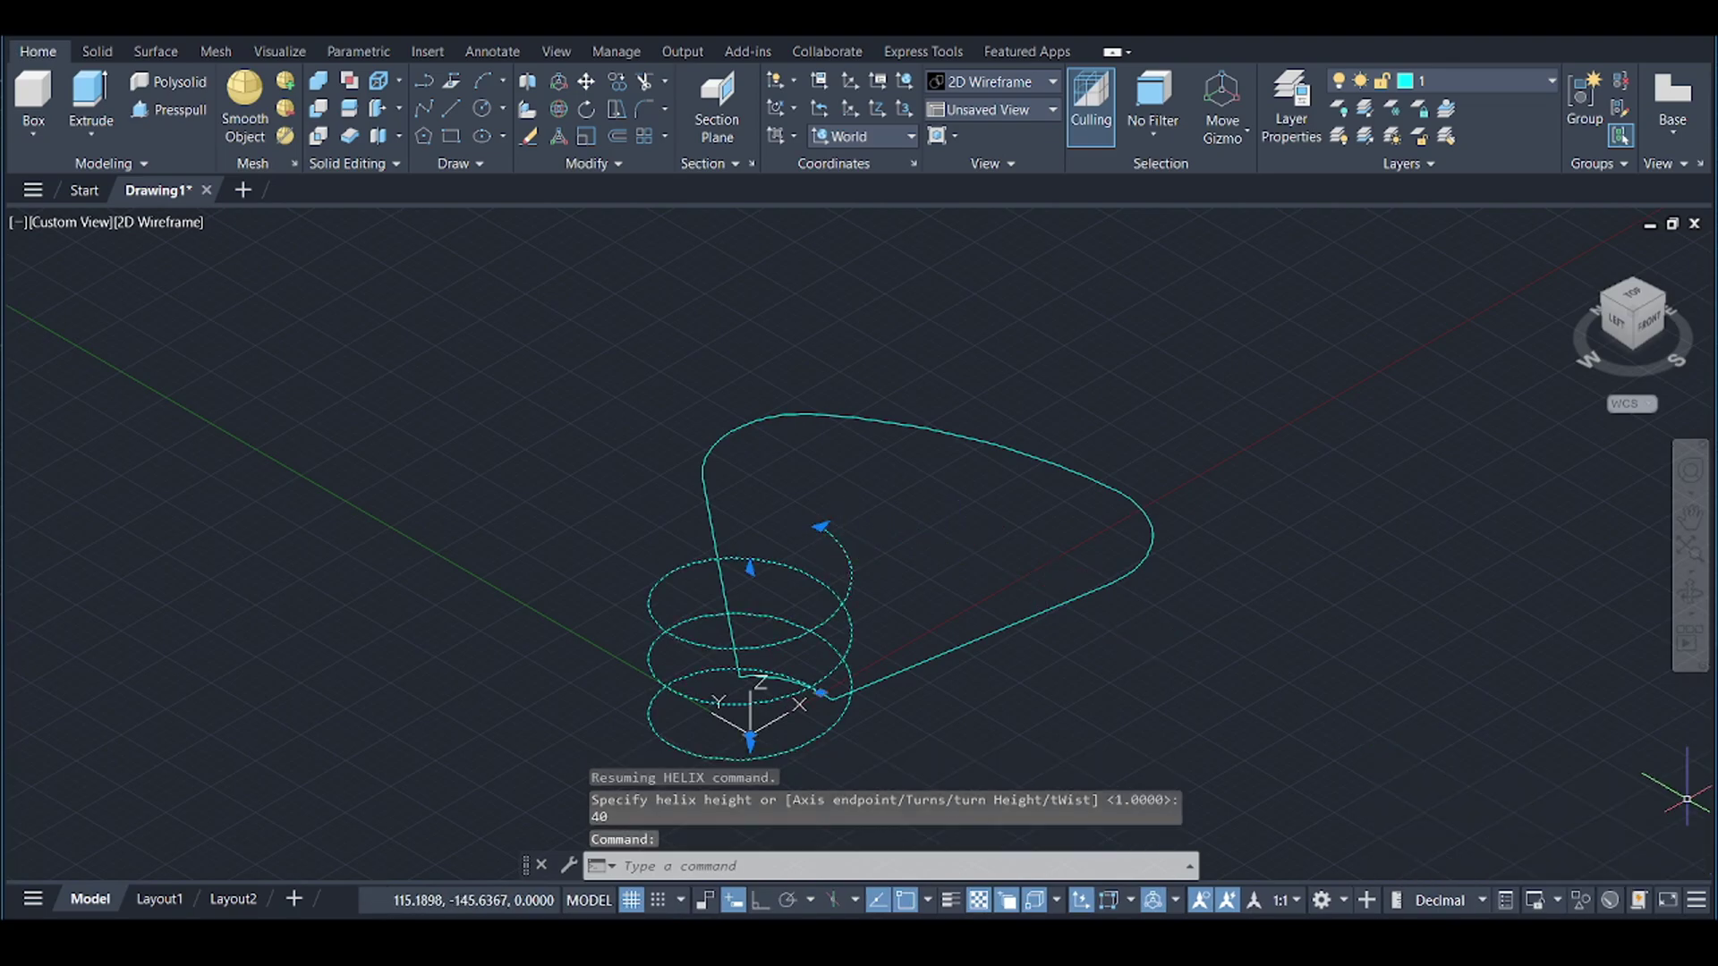
right_click(816, 519)
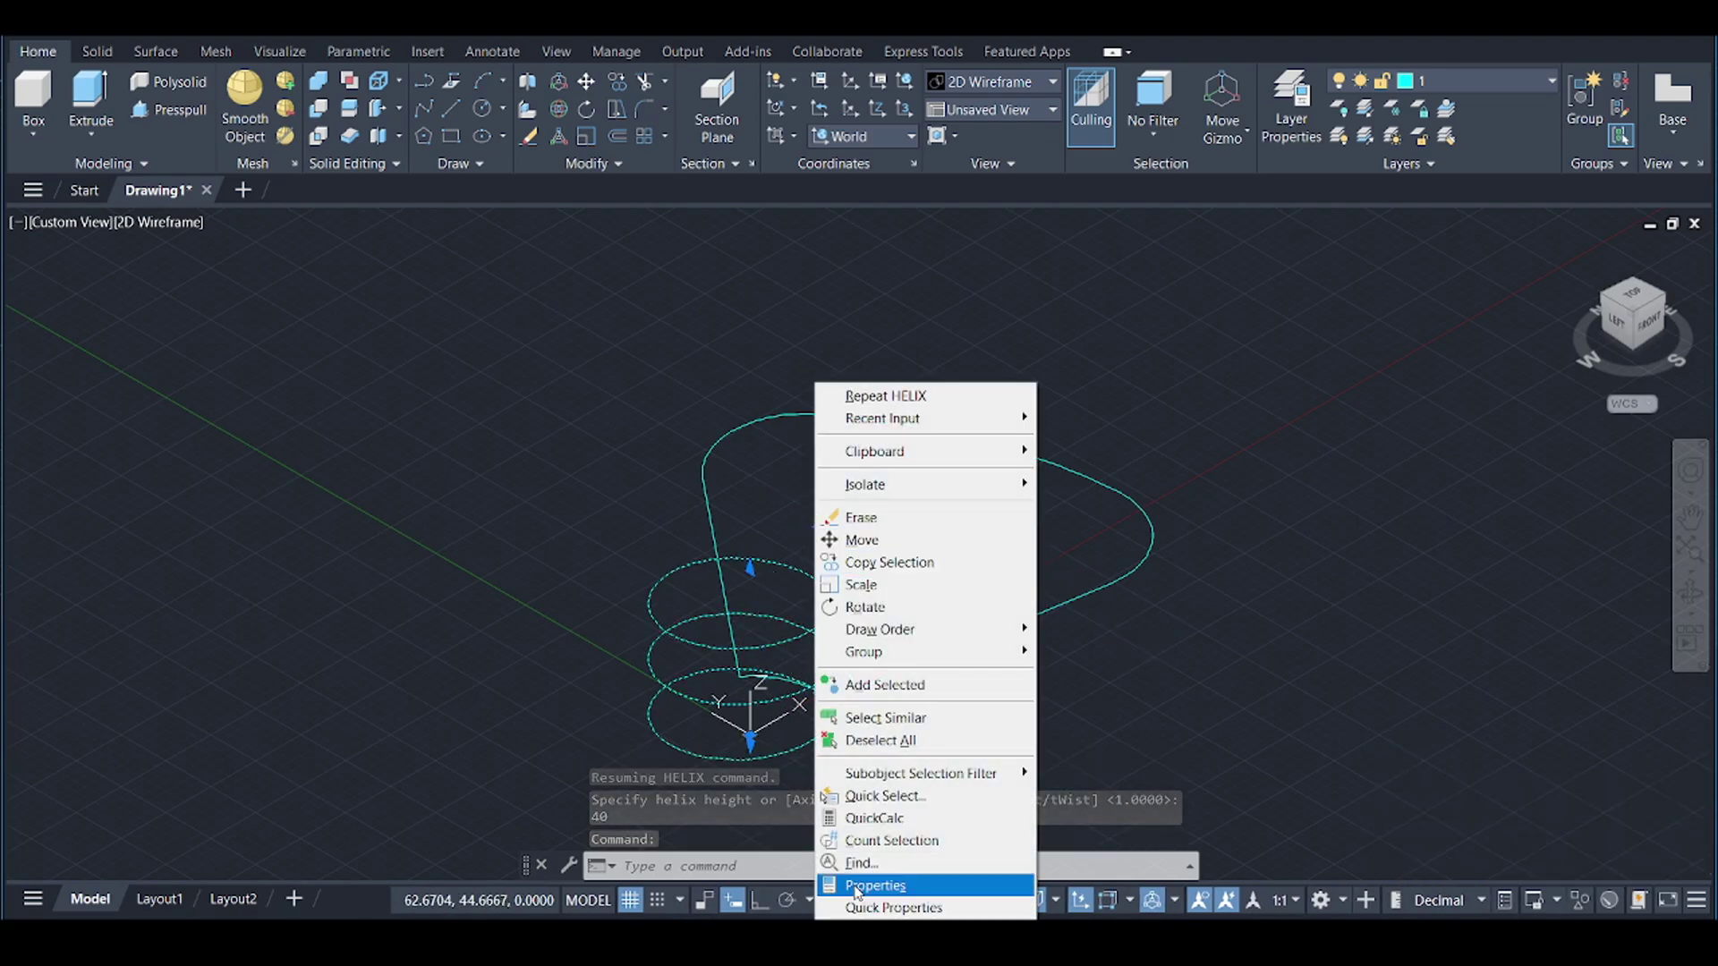
click(876, 885)
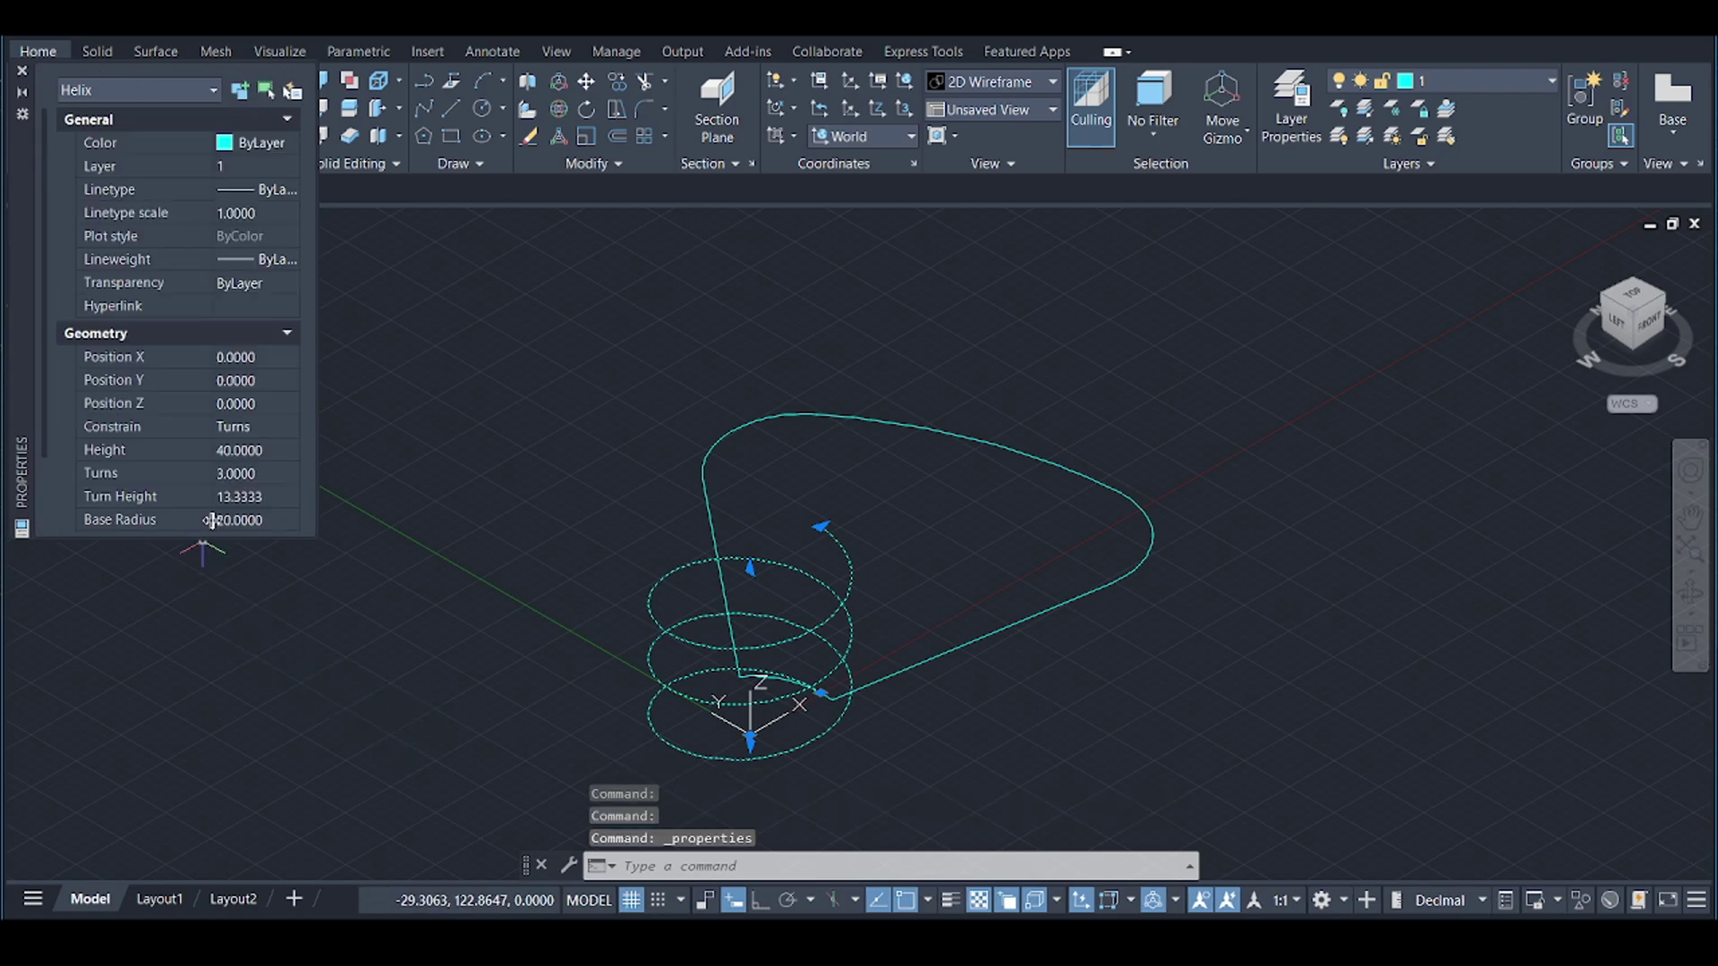
click(233, 473)
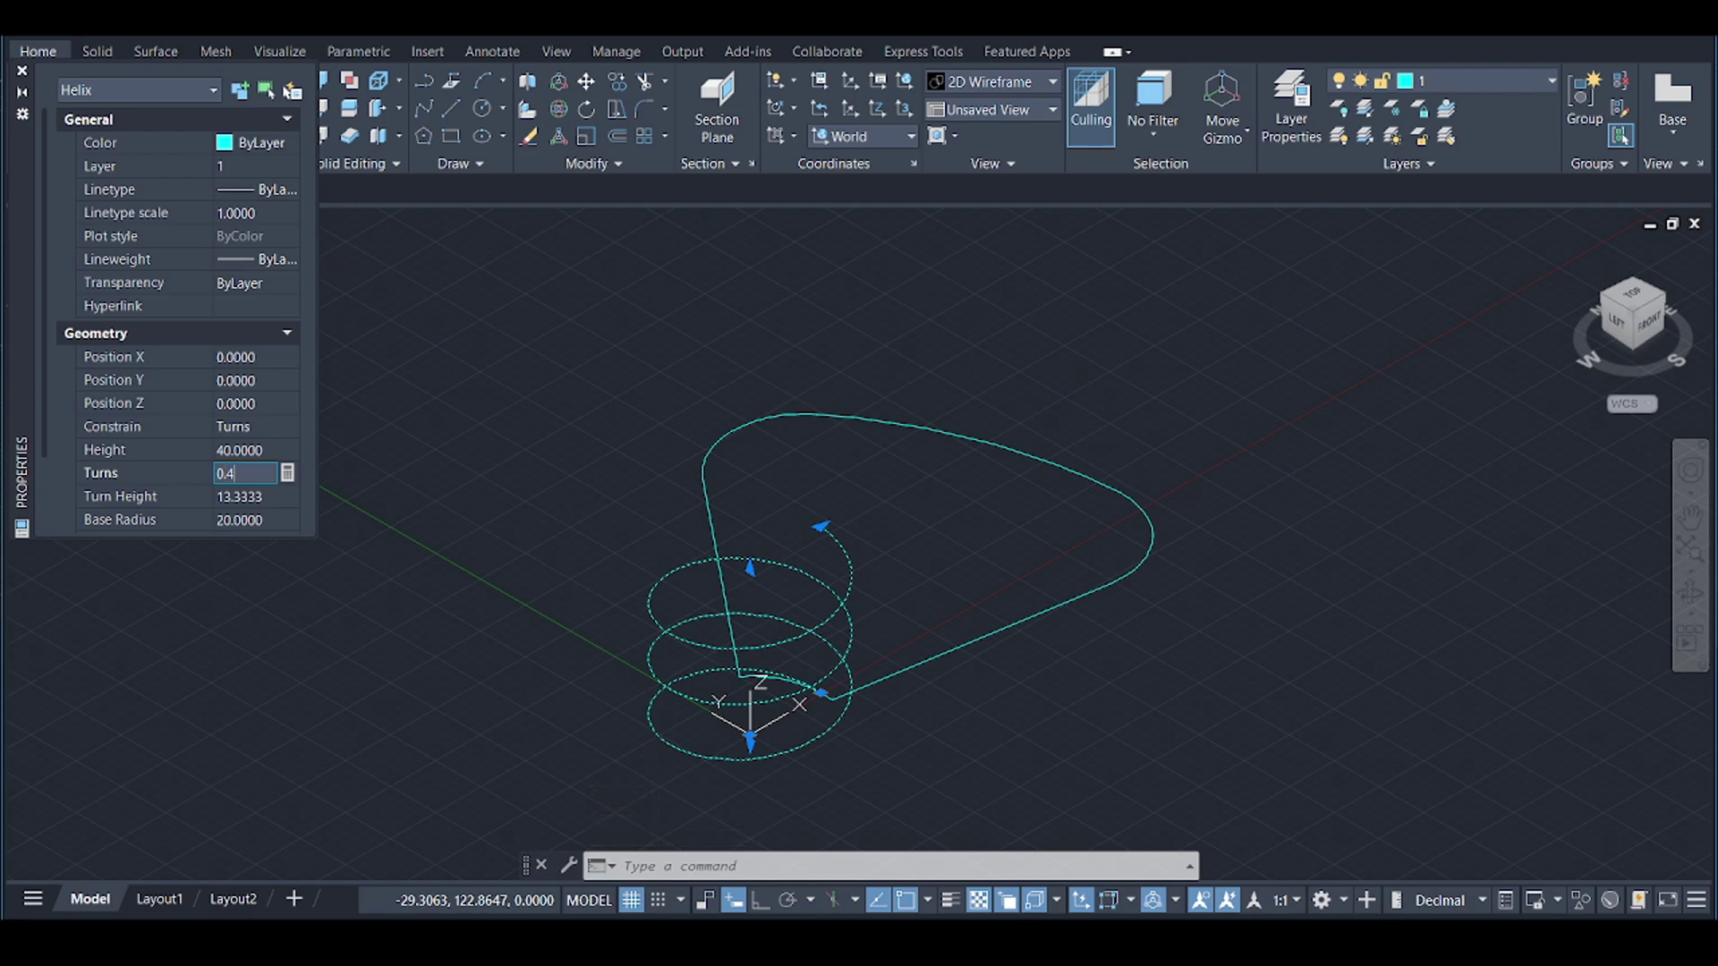
key(Tab)
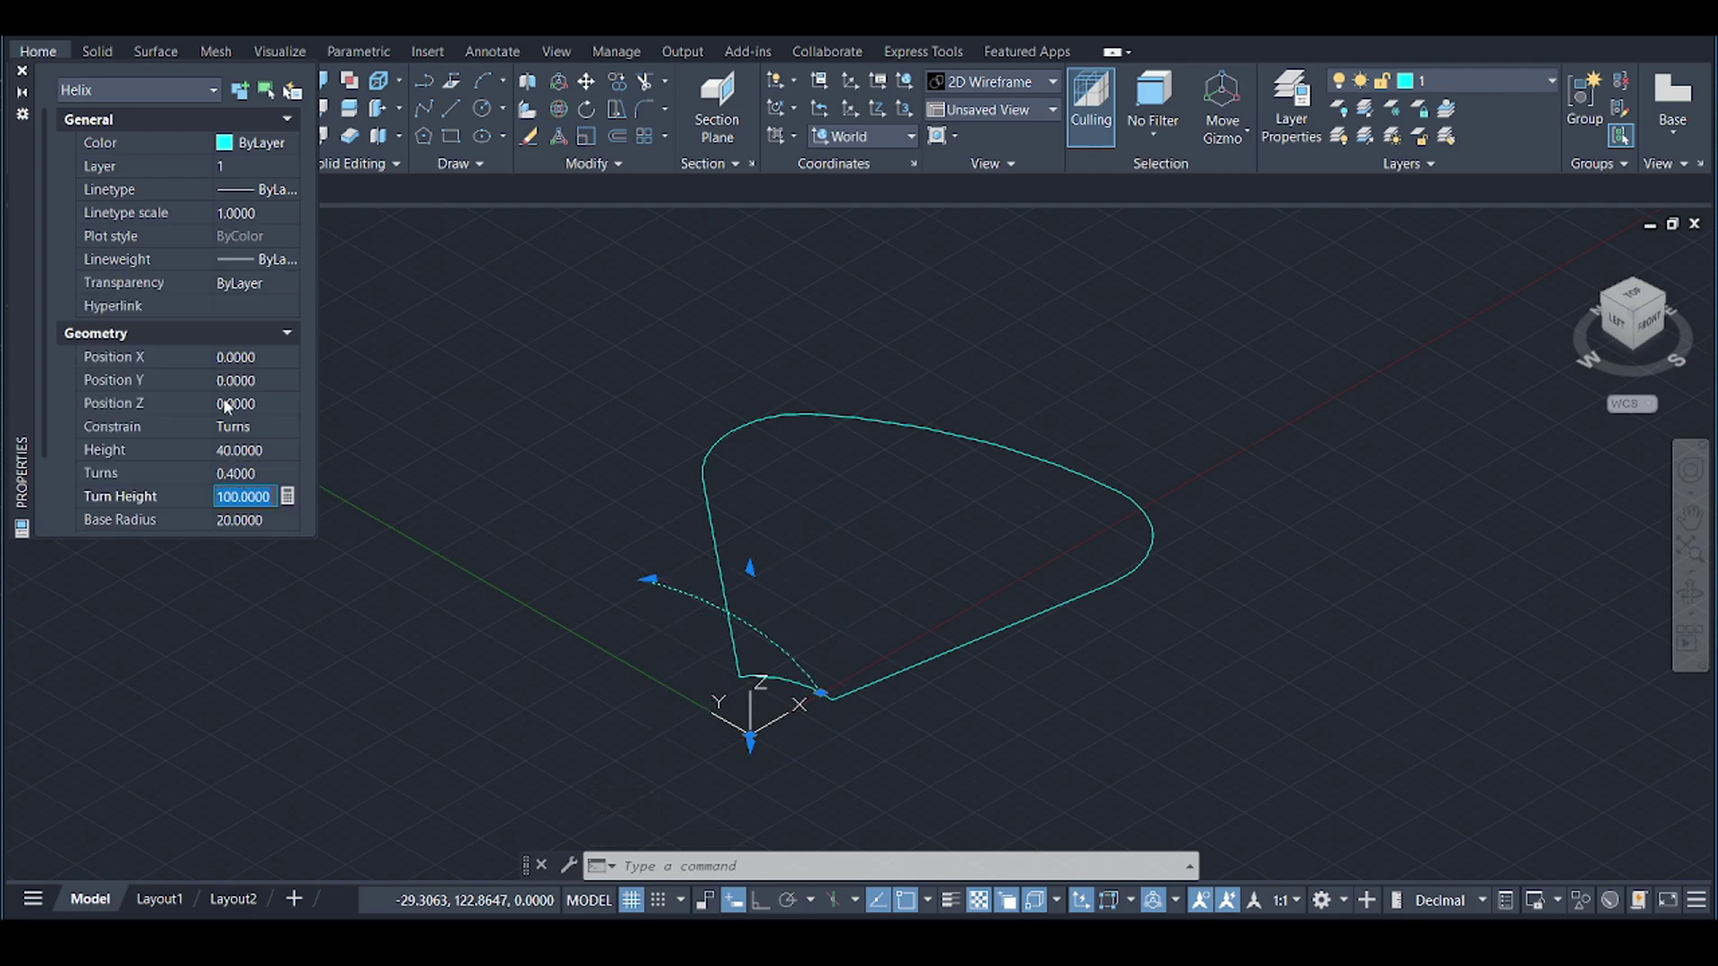
click(22, 75)
- Stretch the helix's start point counterclockwise along the profile's inner arc, to about the middle of the arc
scroll(823, 703, up, 5)
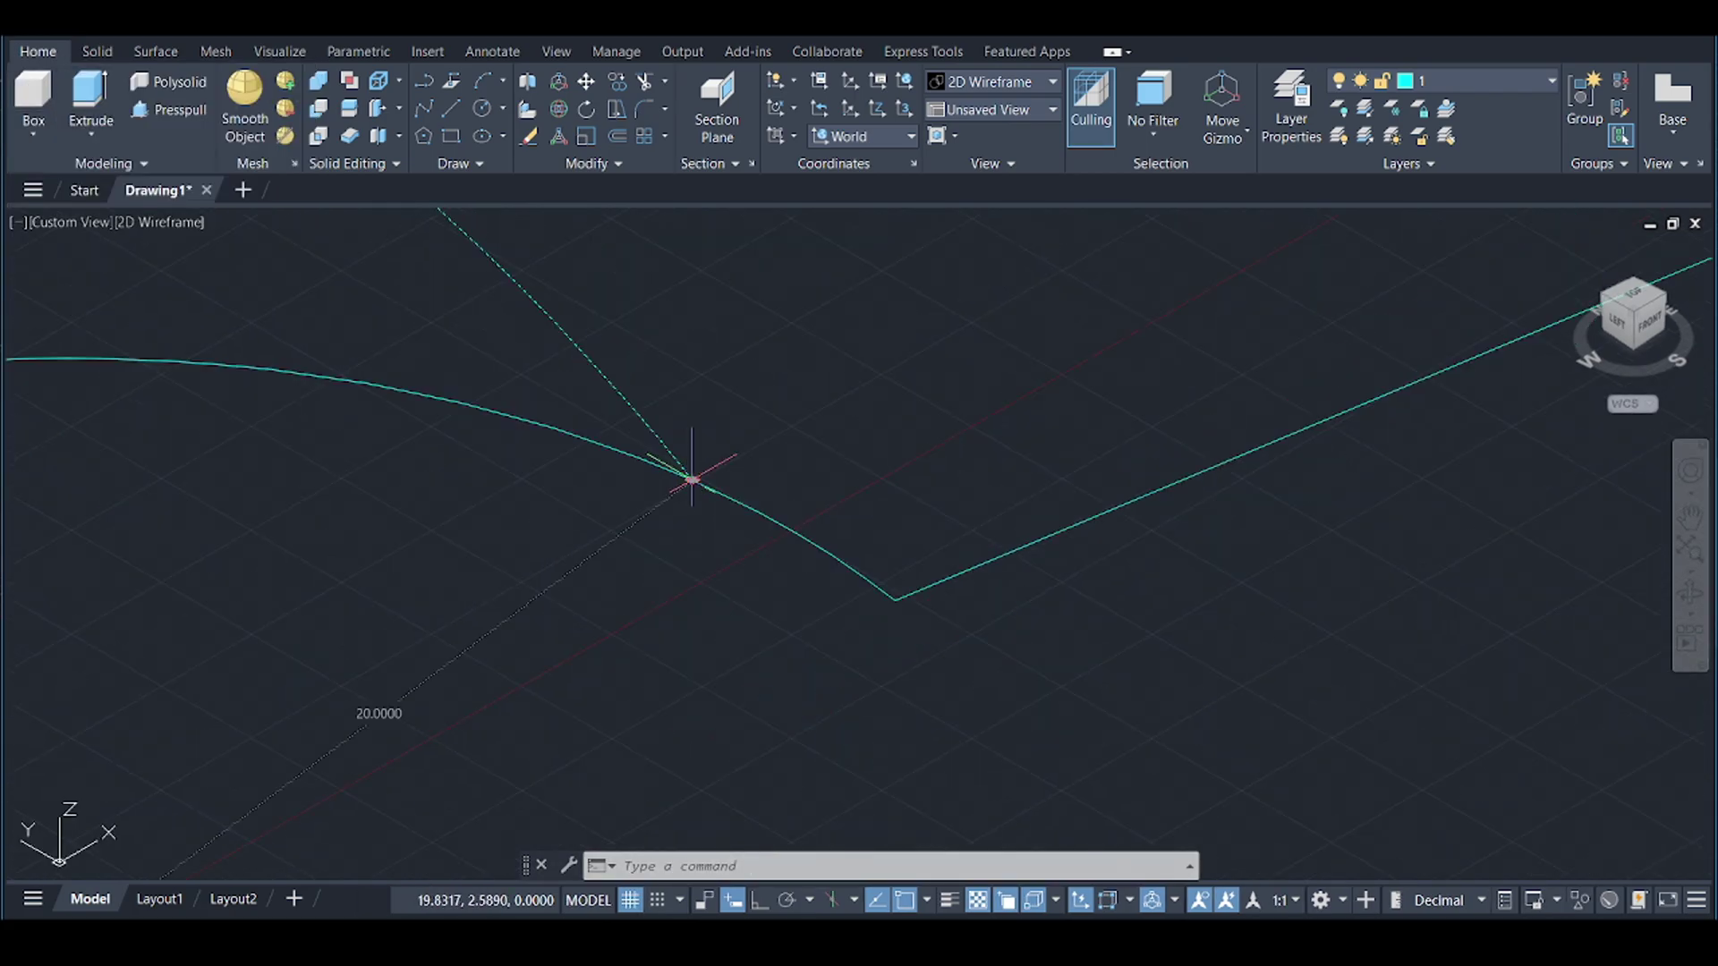
click(692, 480)
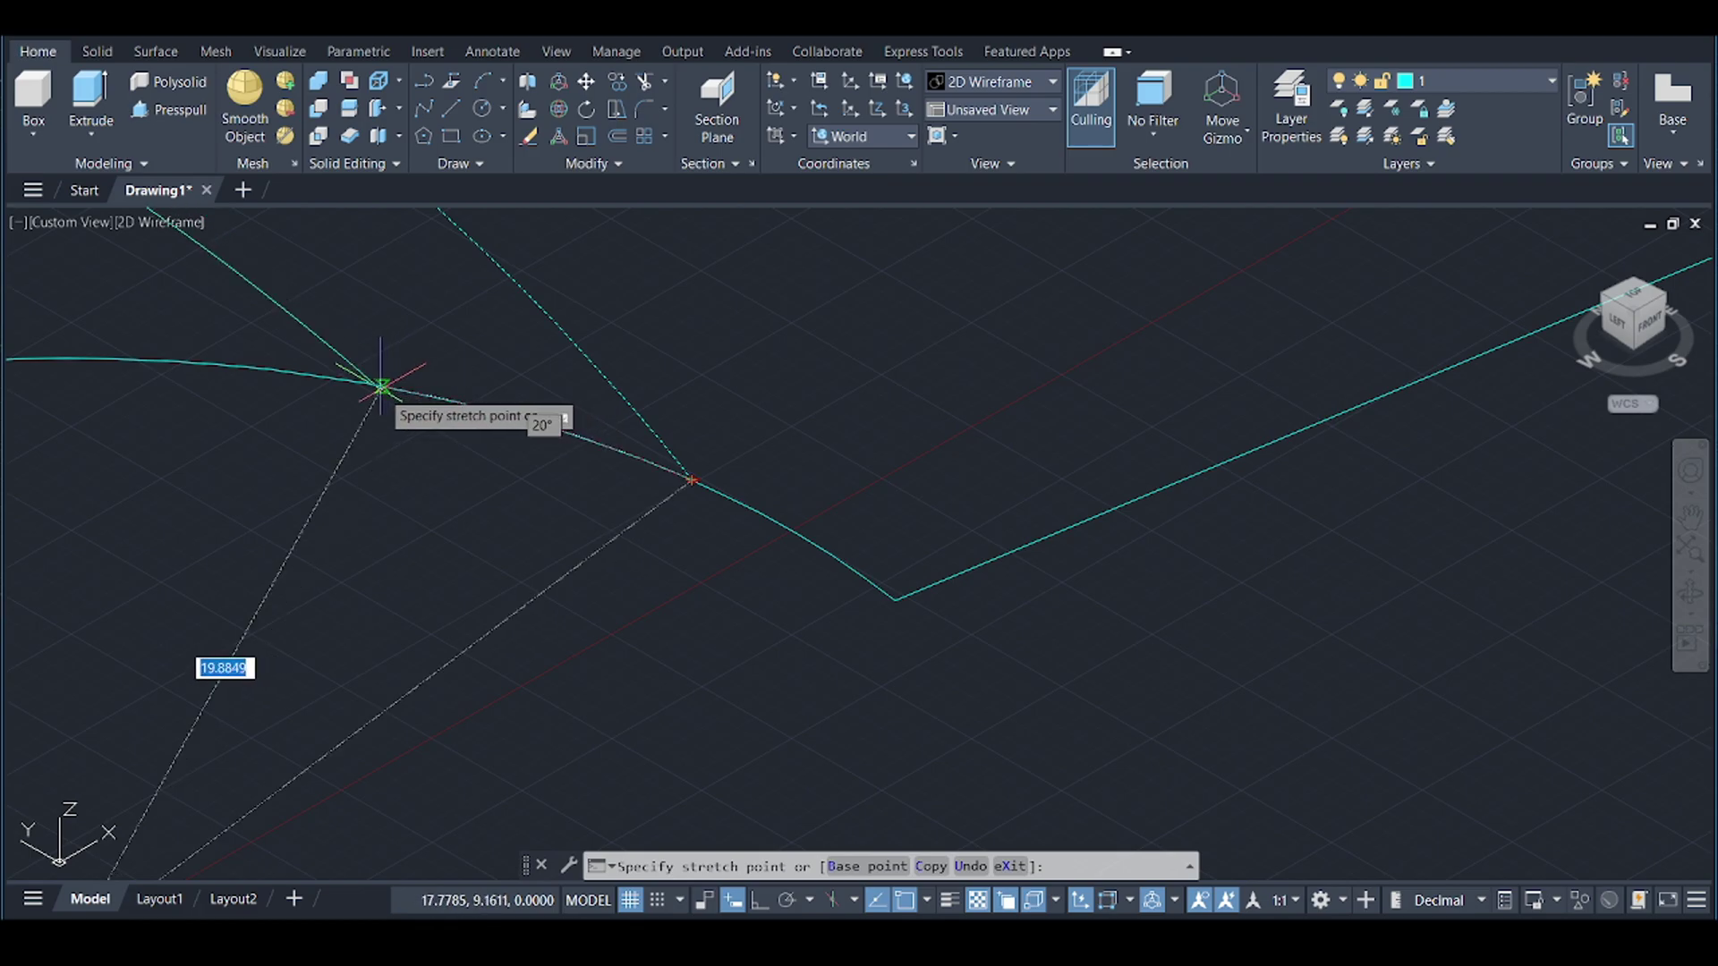
click(381, 387)
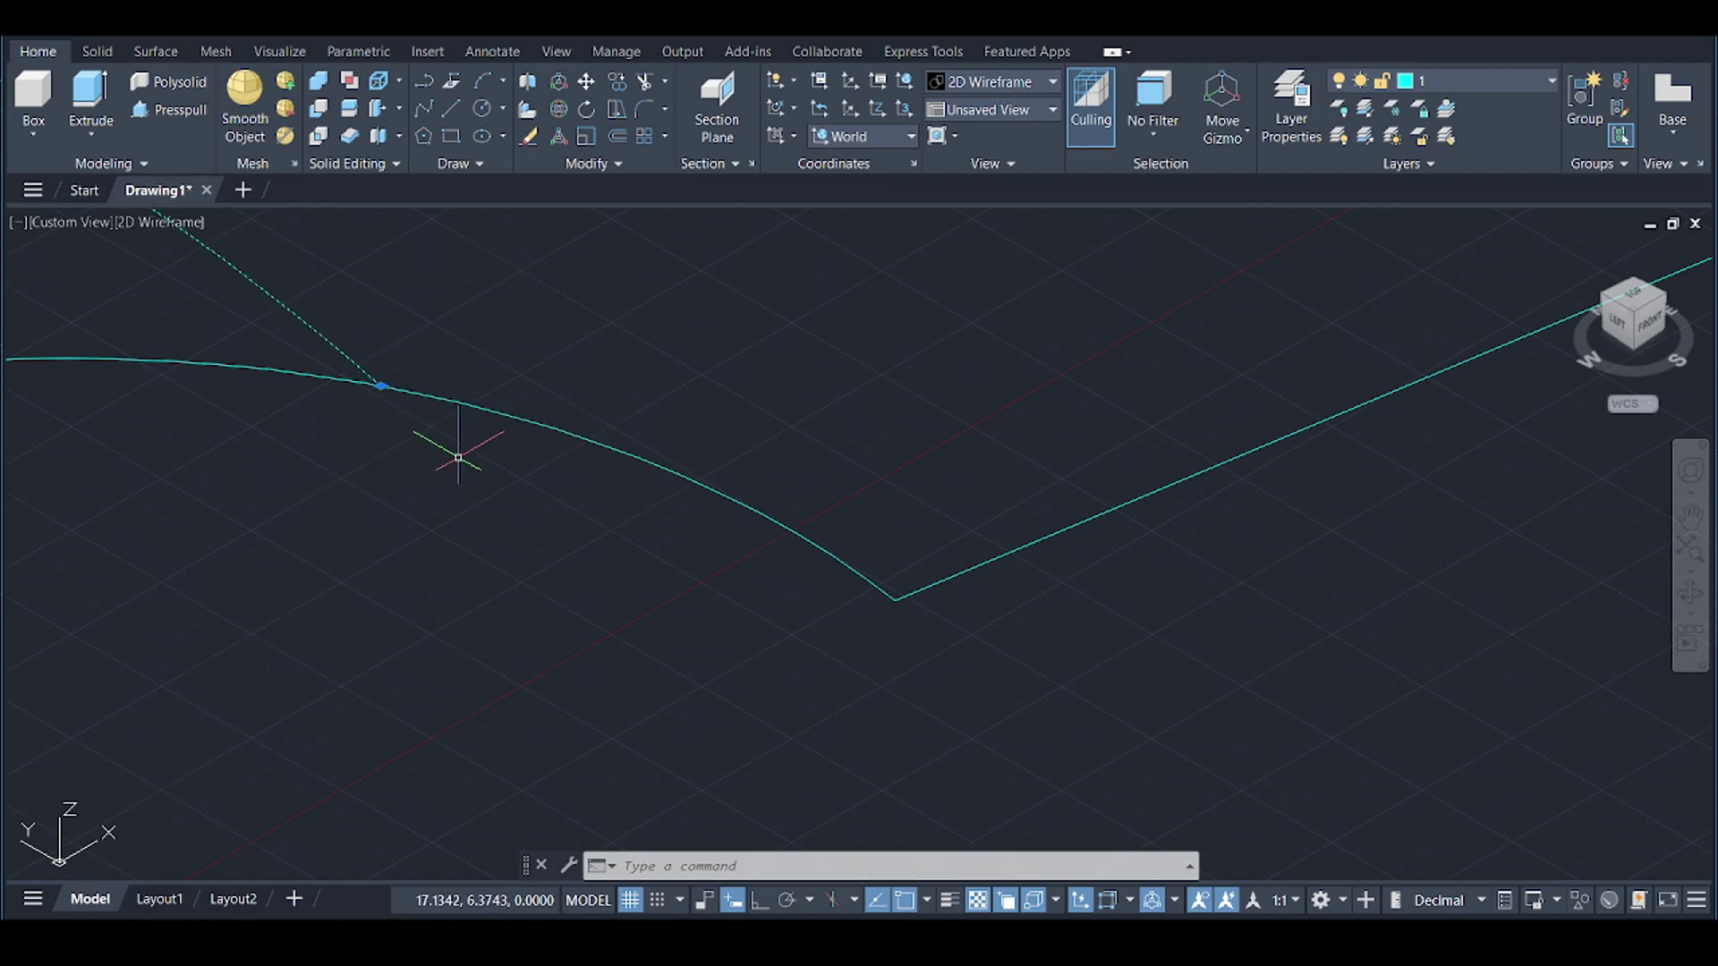
scroll(575, 529, down, 5)
scroll(529, 491, up, 4)
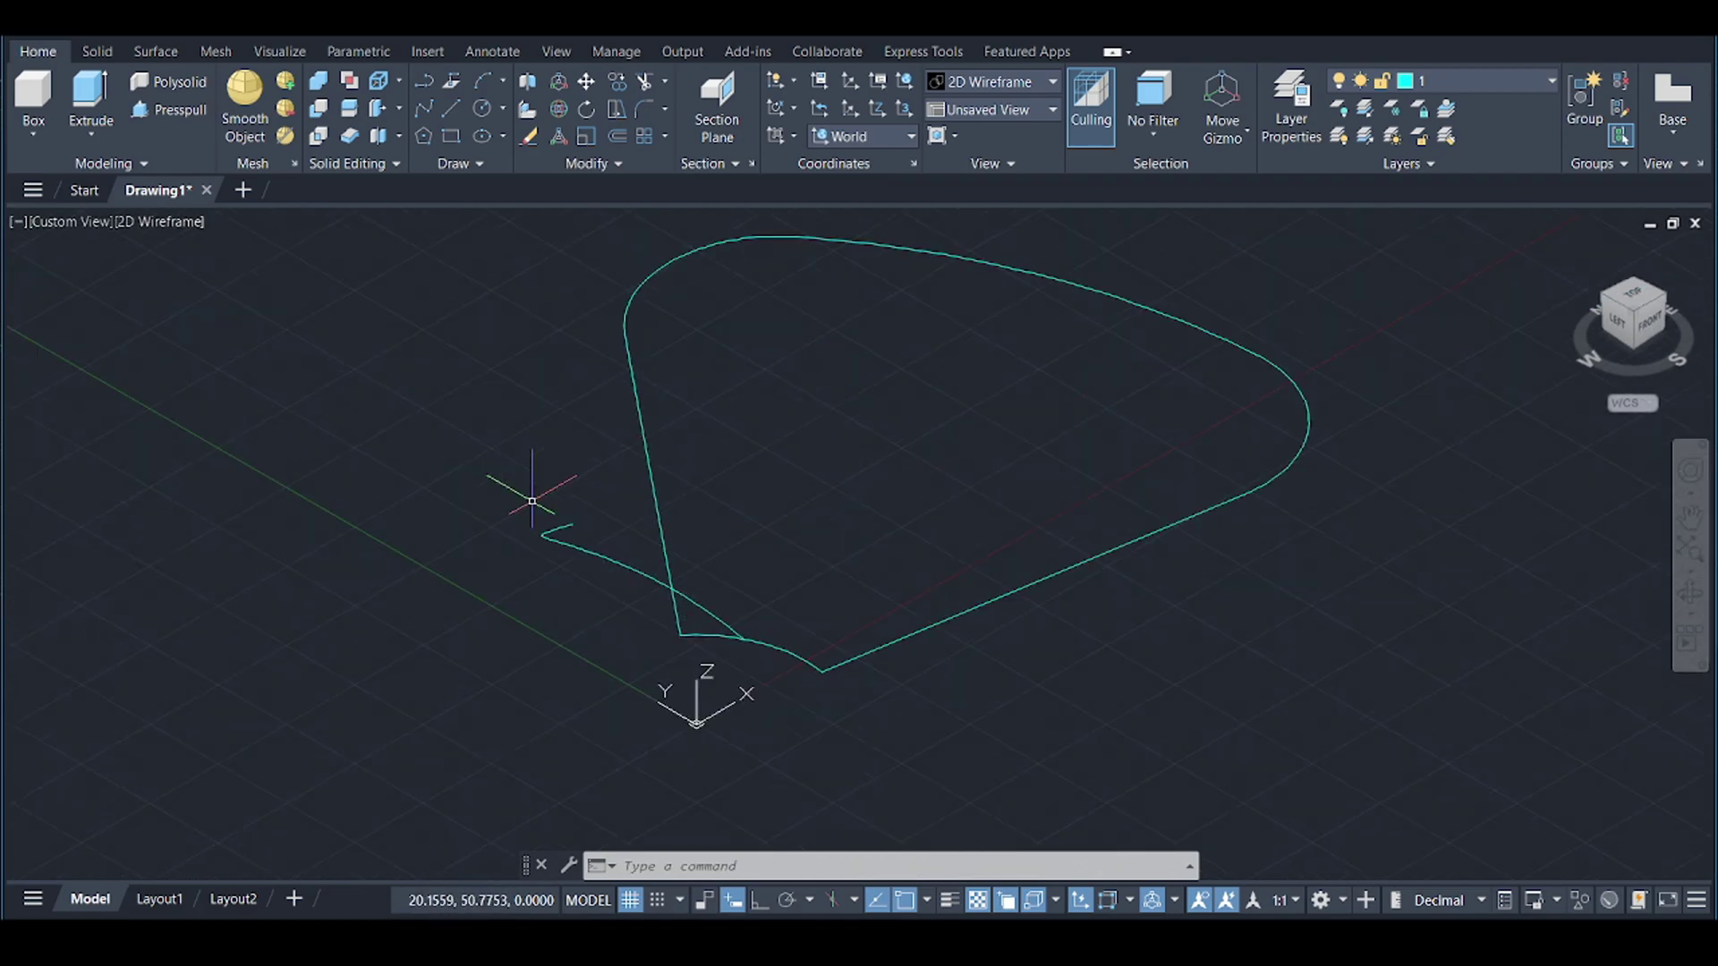
- With Ortho on, draw a line parallel to the X axis from the helix's start point to just beyond the profile's outer edge
click(451, 112)
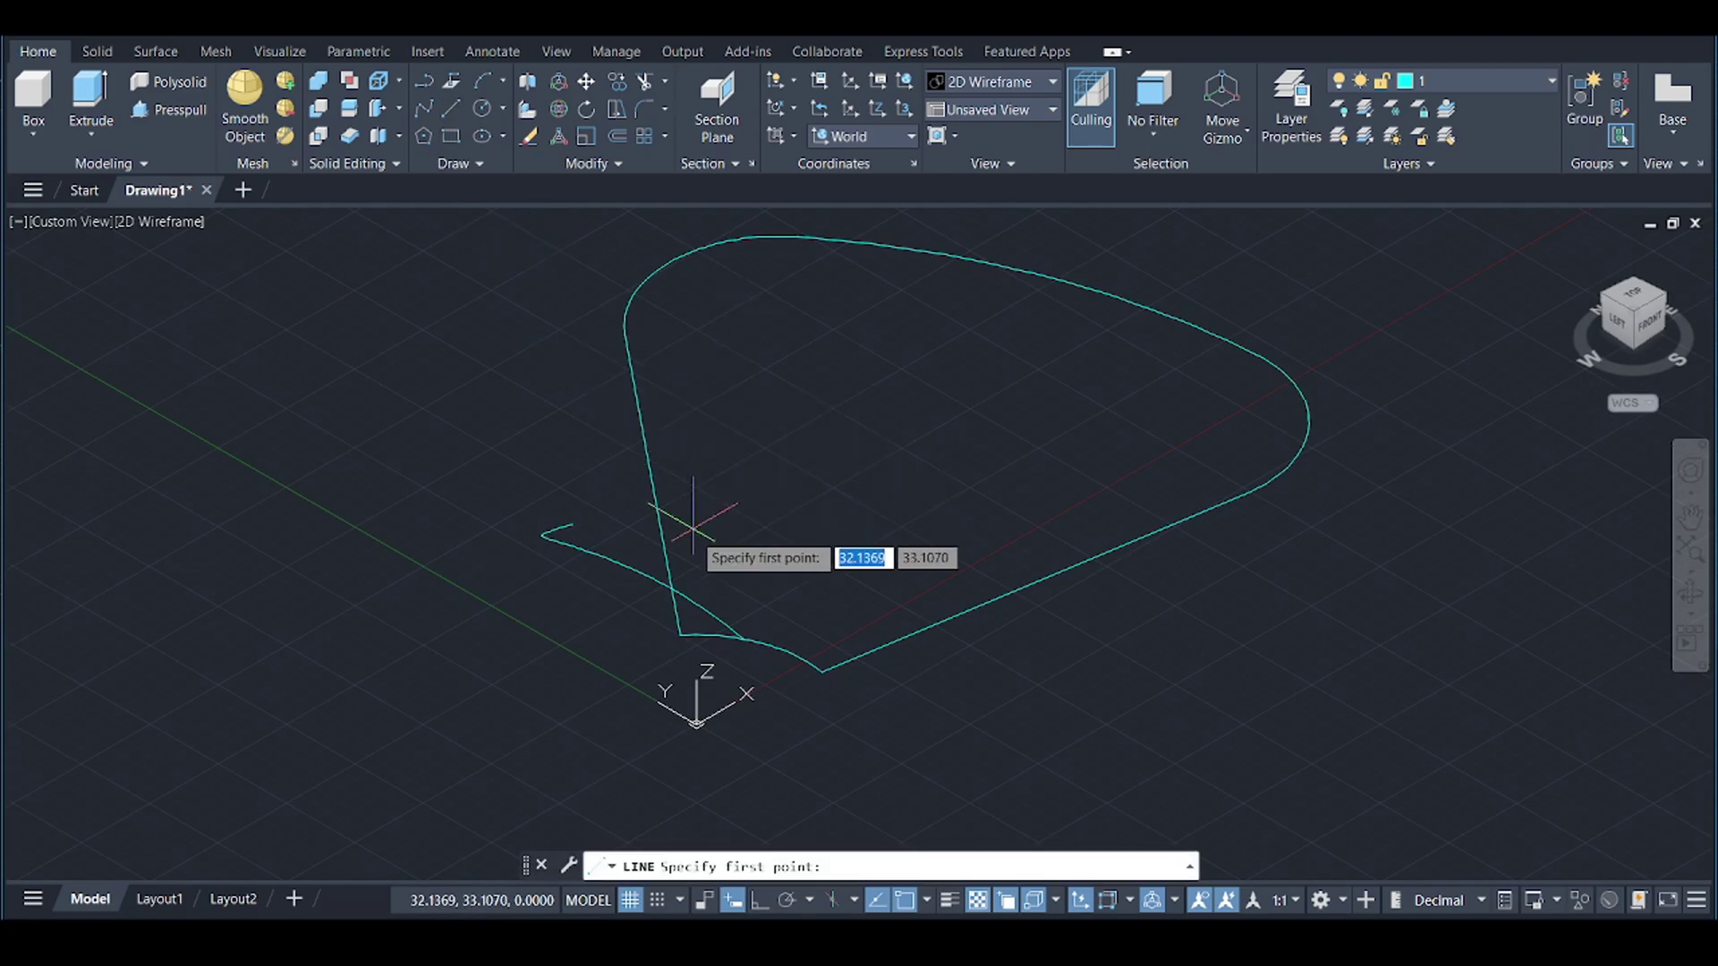
click(742, 637)
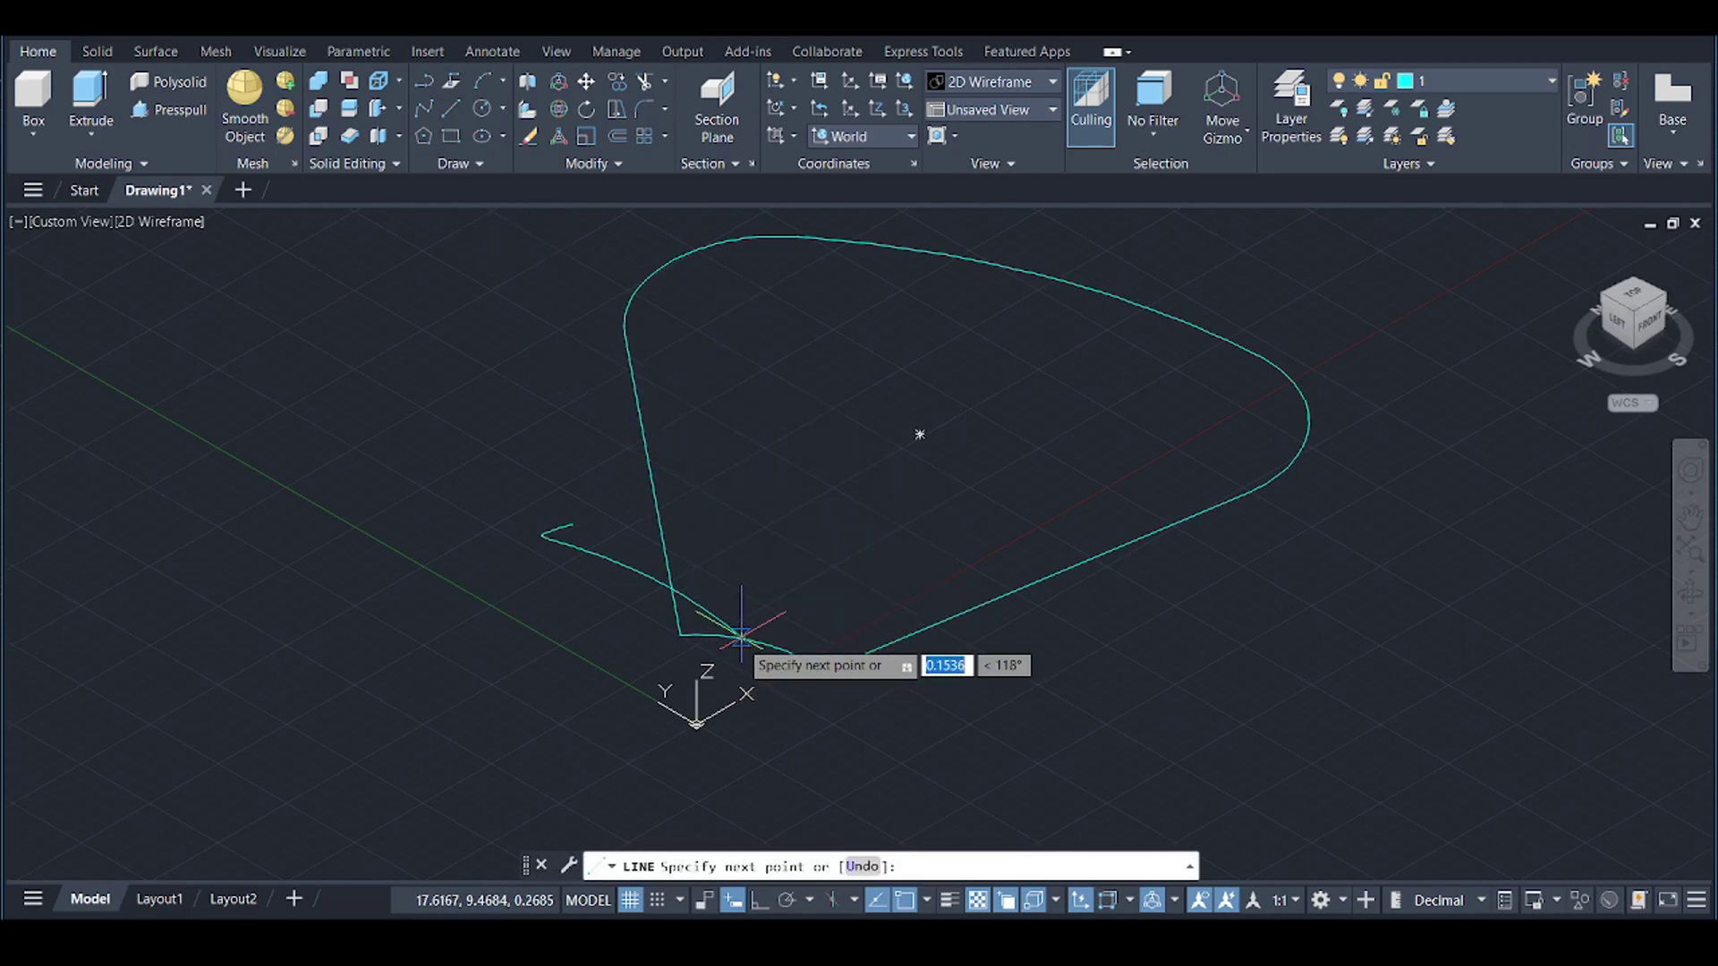
click(759, 900)
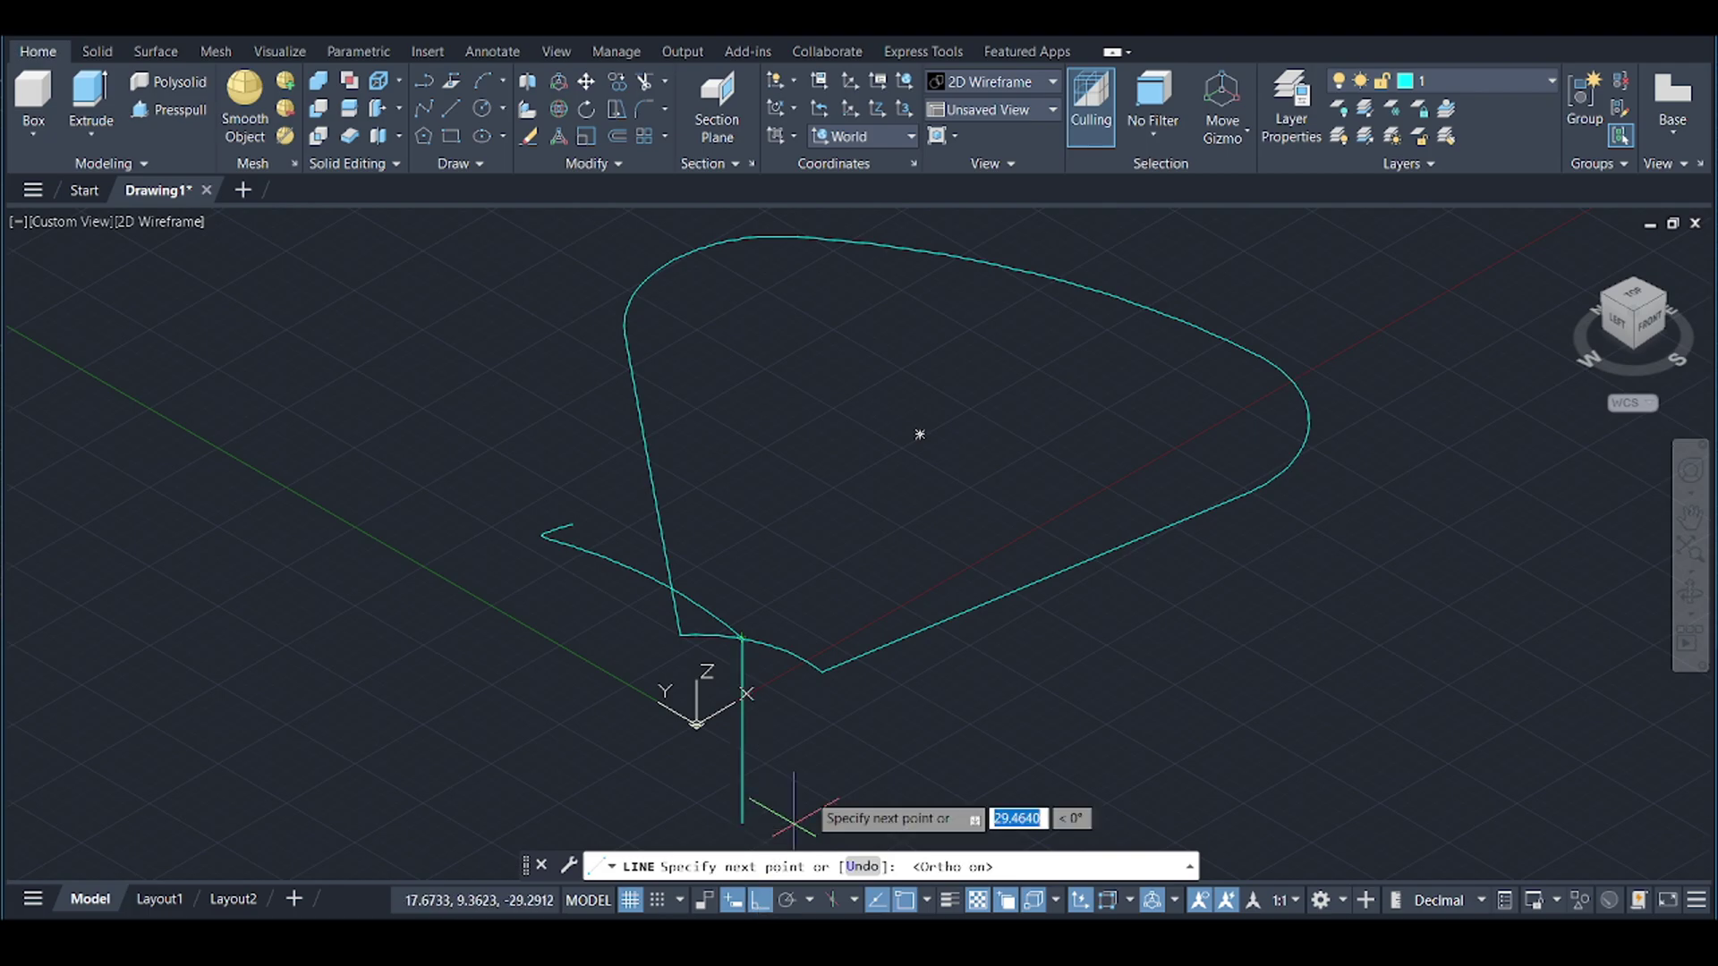
click(1312, 309)
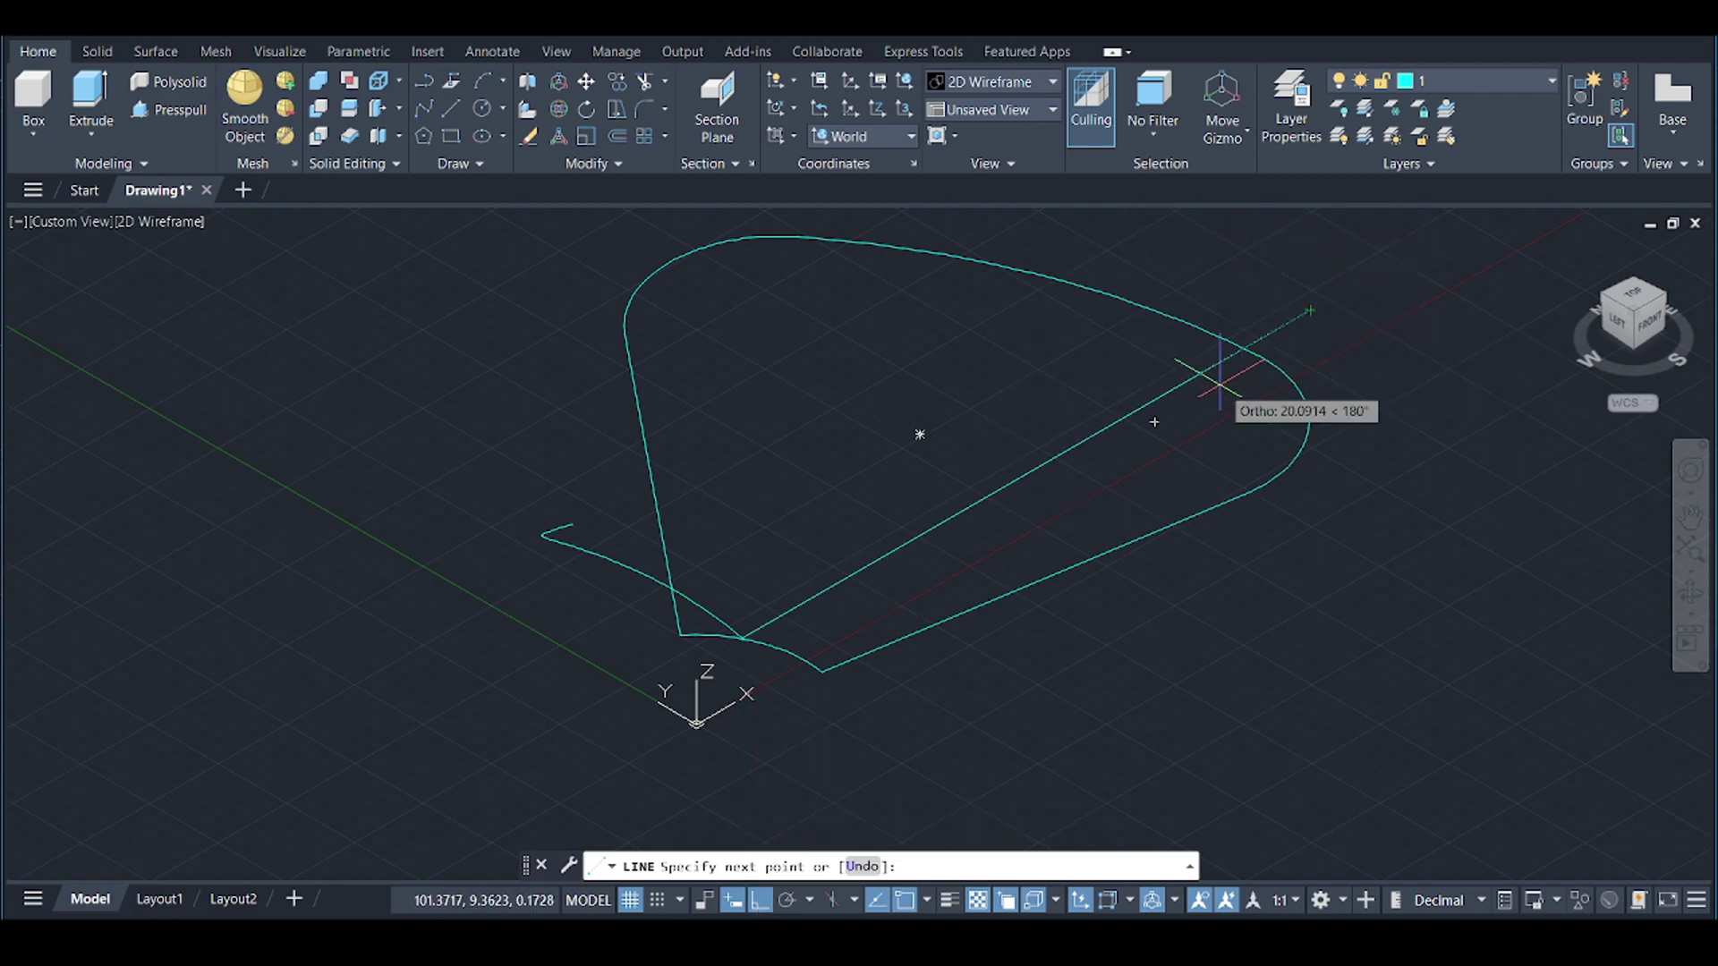
key(Return)
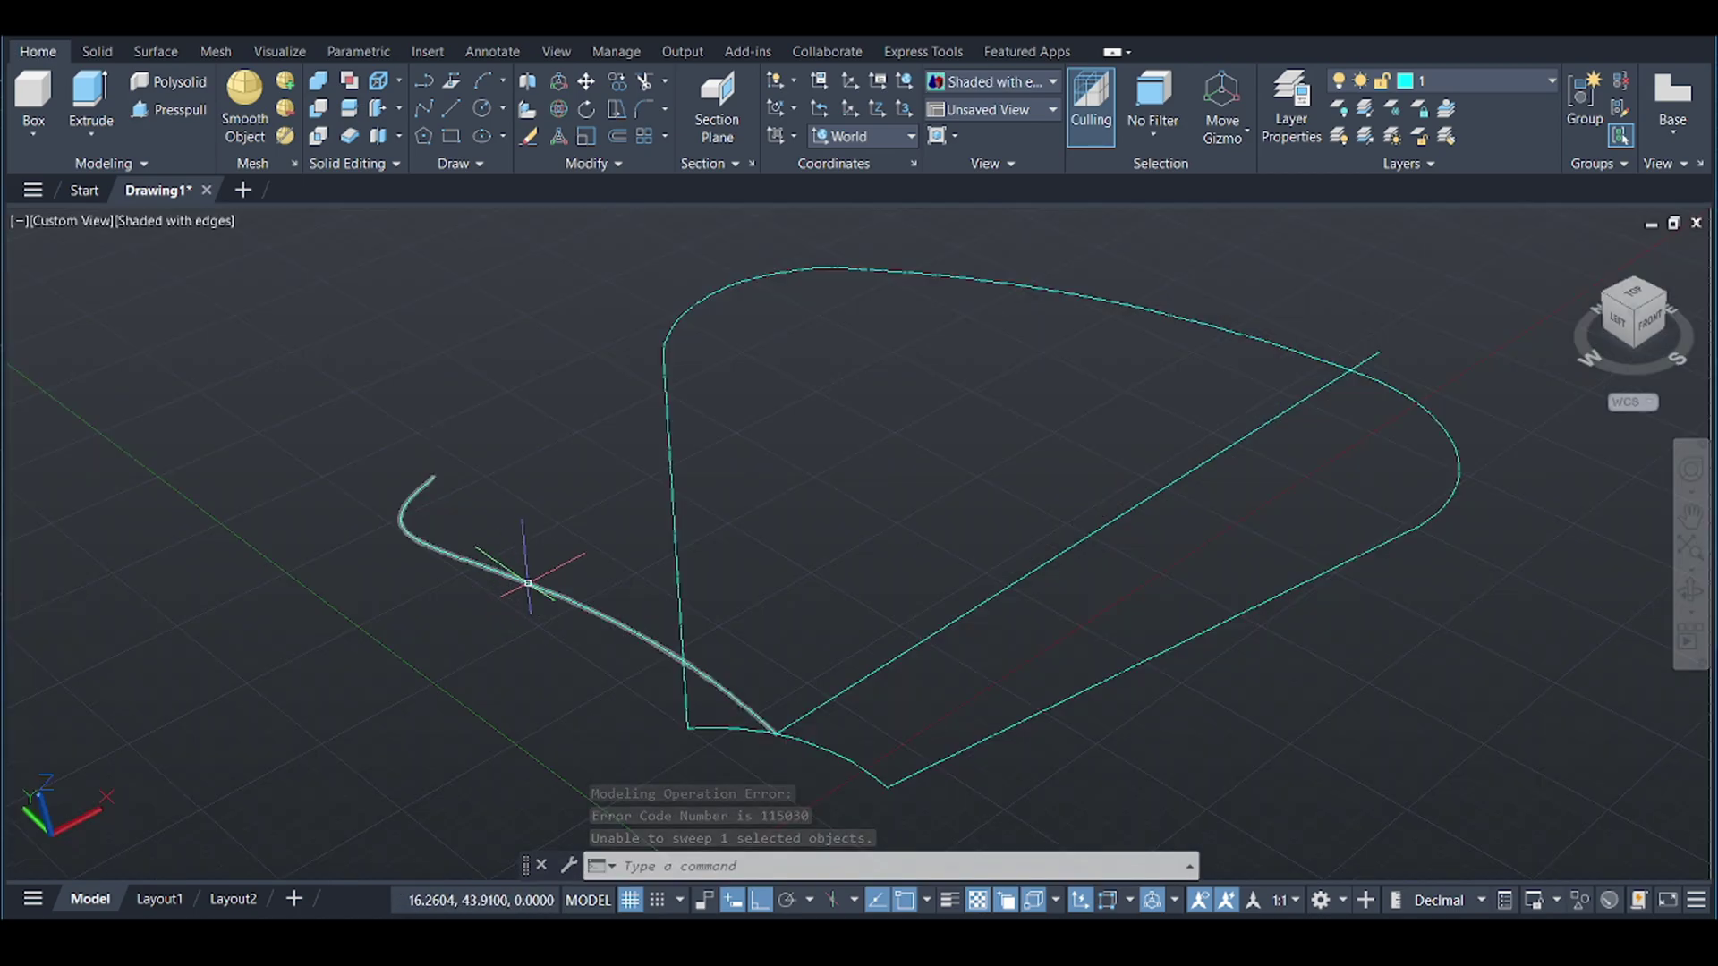
- Set the helix's number of turns to 0.2 in its properties
click(528, 583)
right_click(530, 472)
click(566, 886)
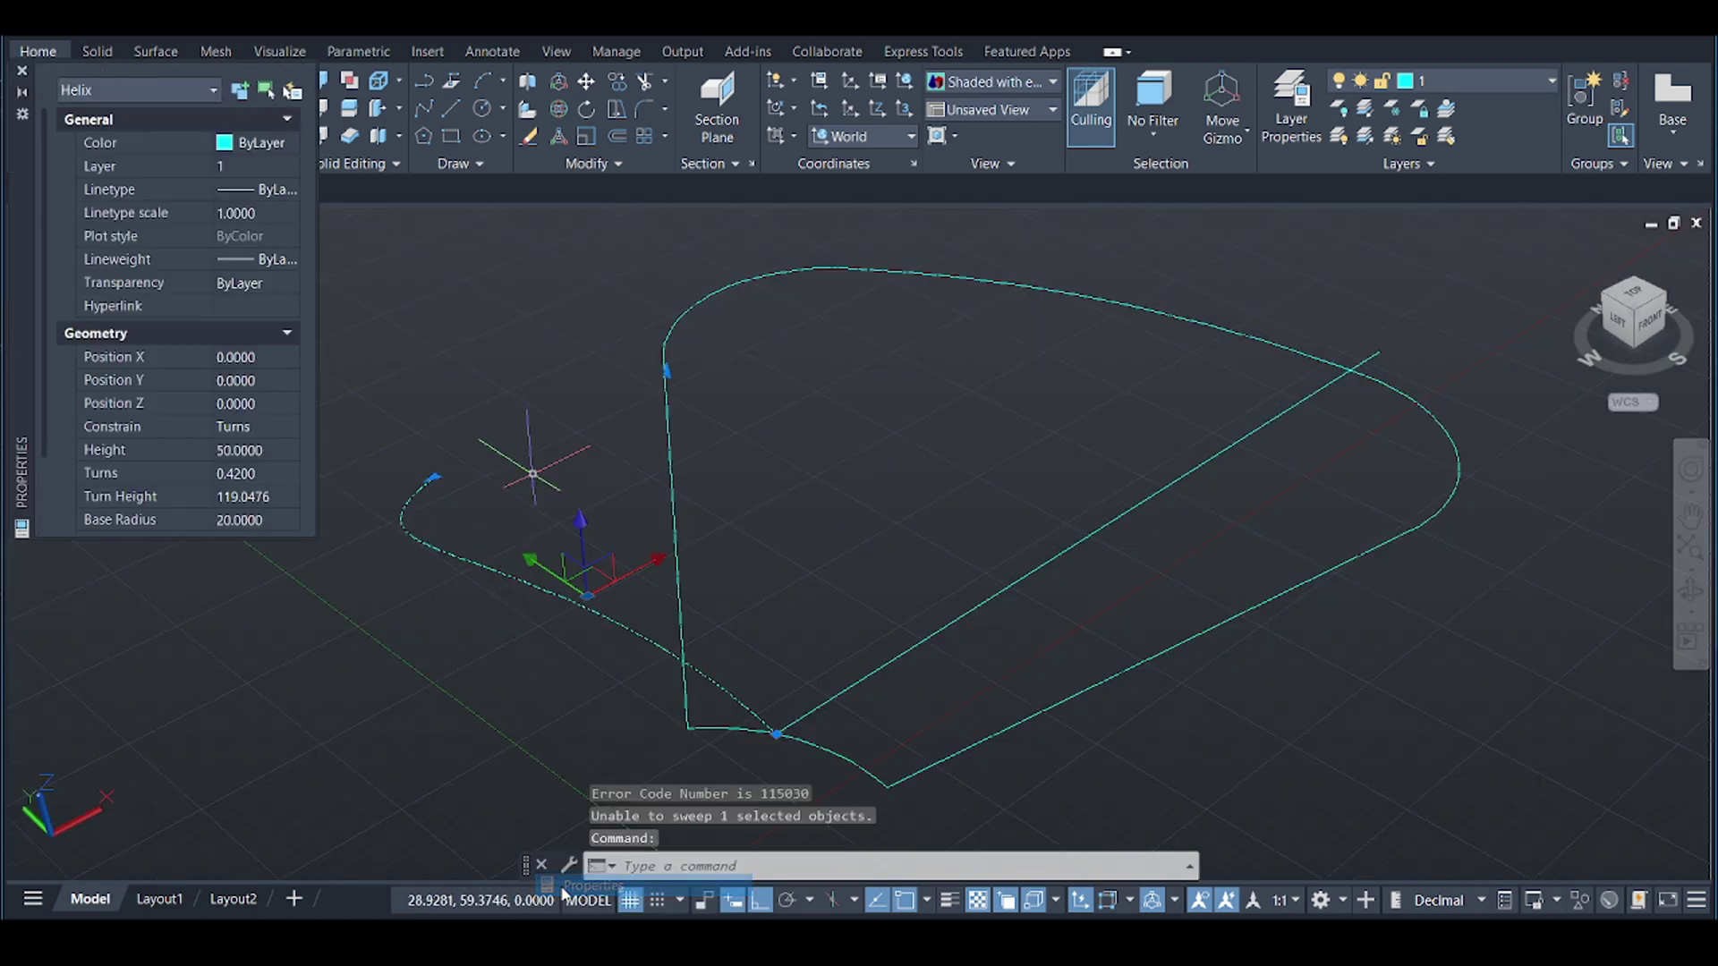
click(246, 474)
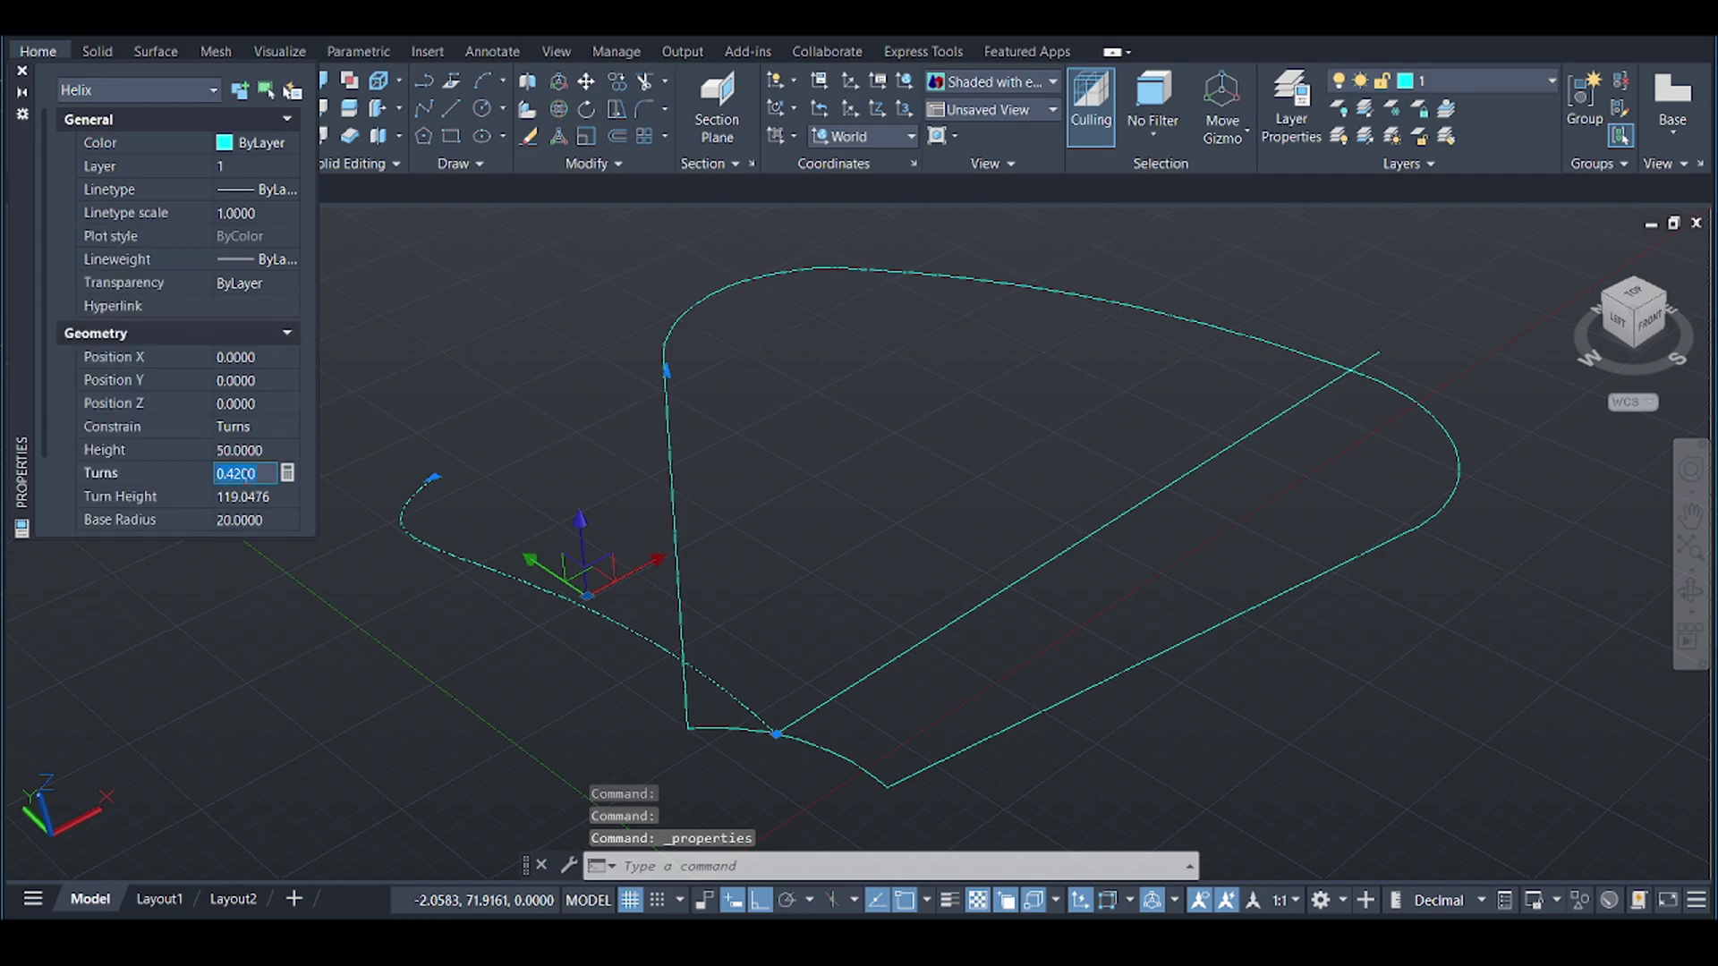
key(Tab)
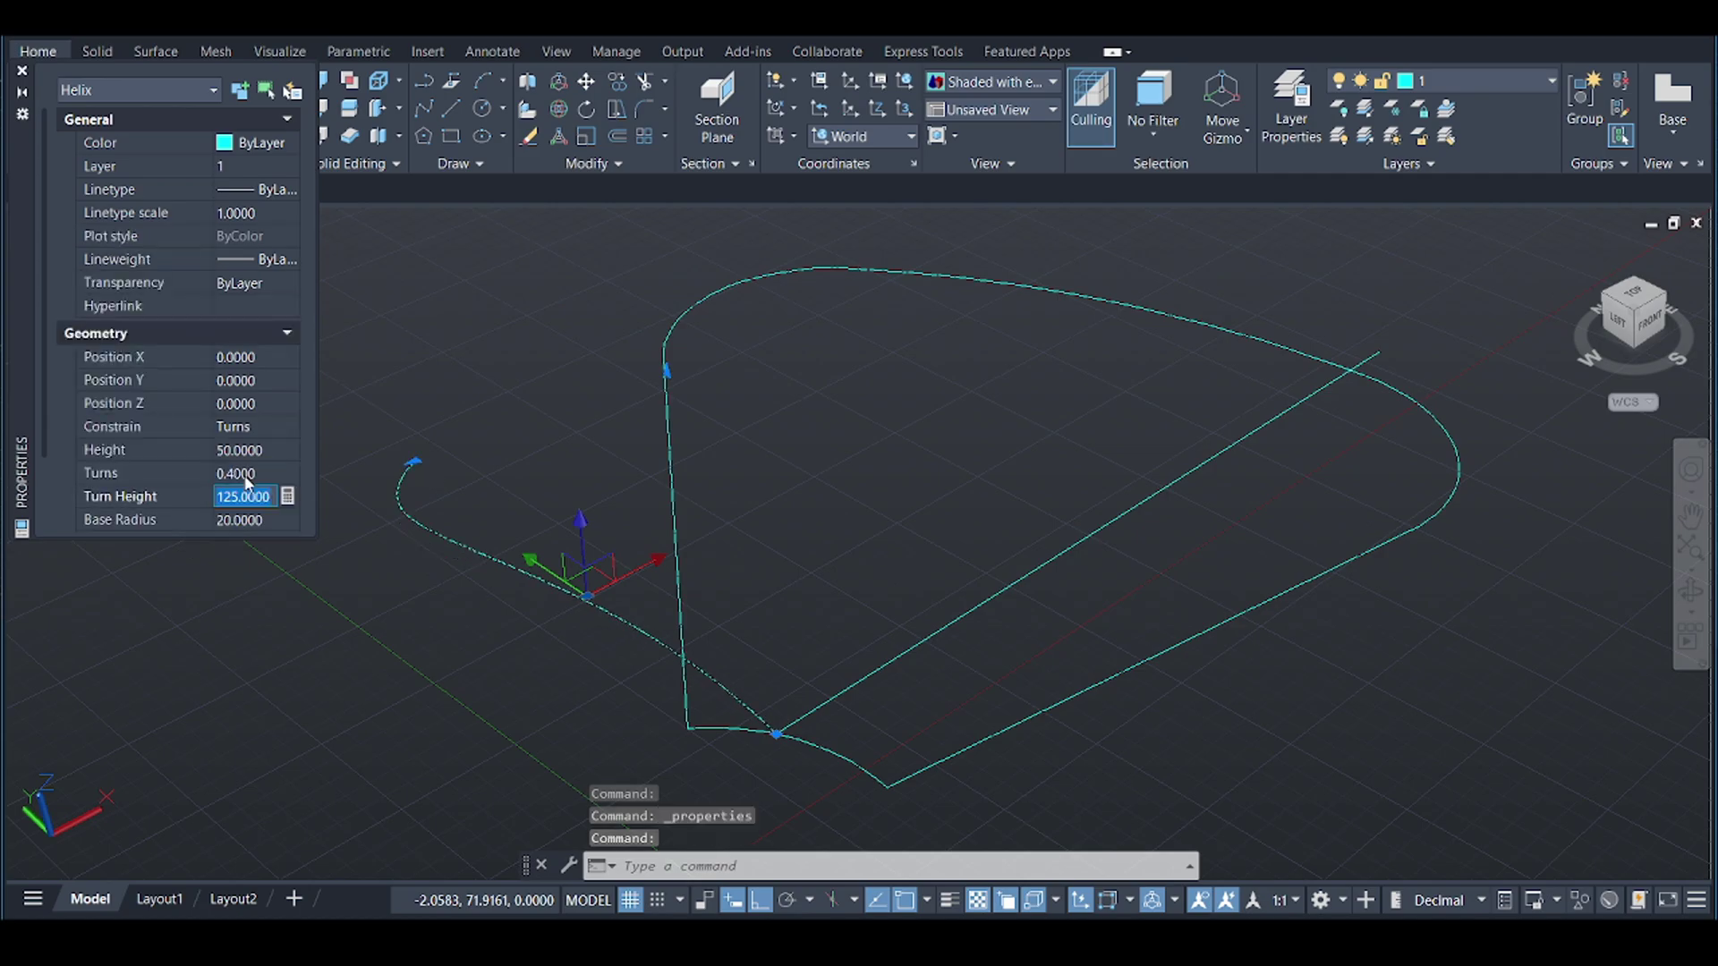
click(247, 474)
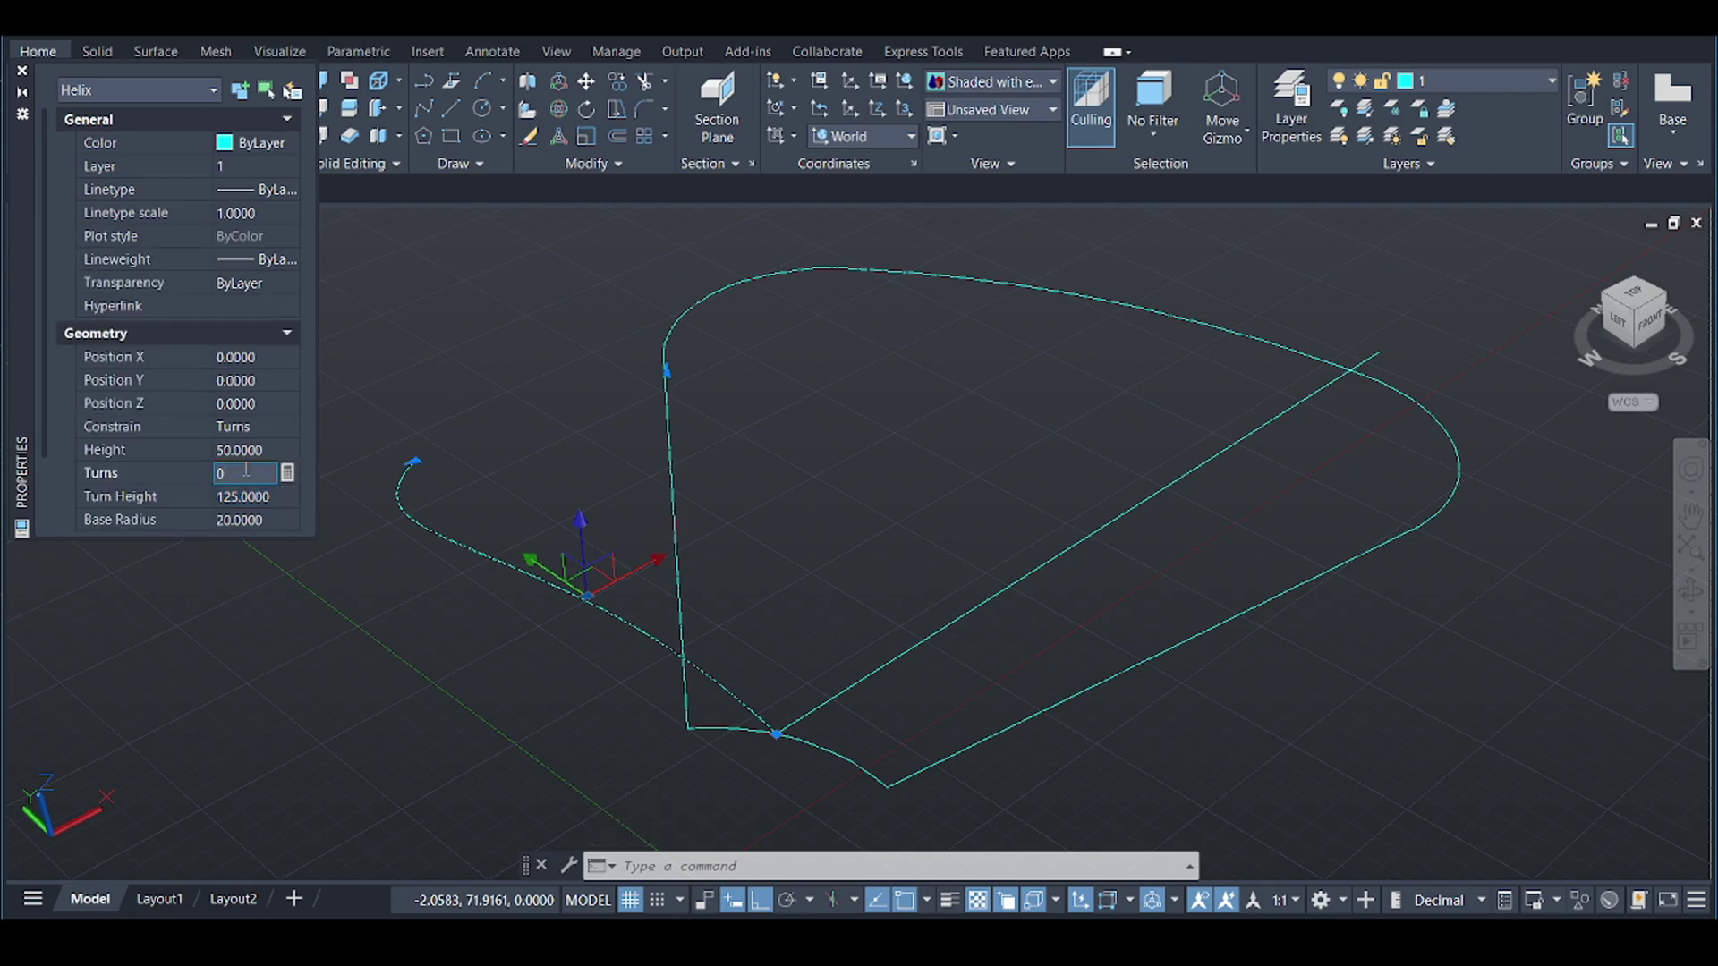
text(0.2)
key(Tab)
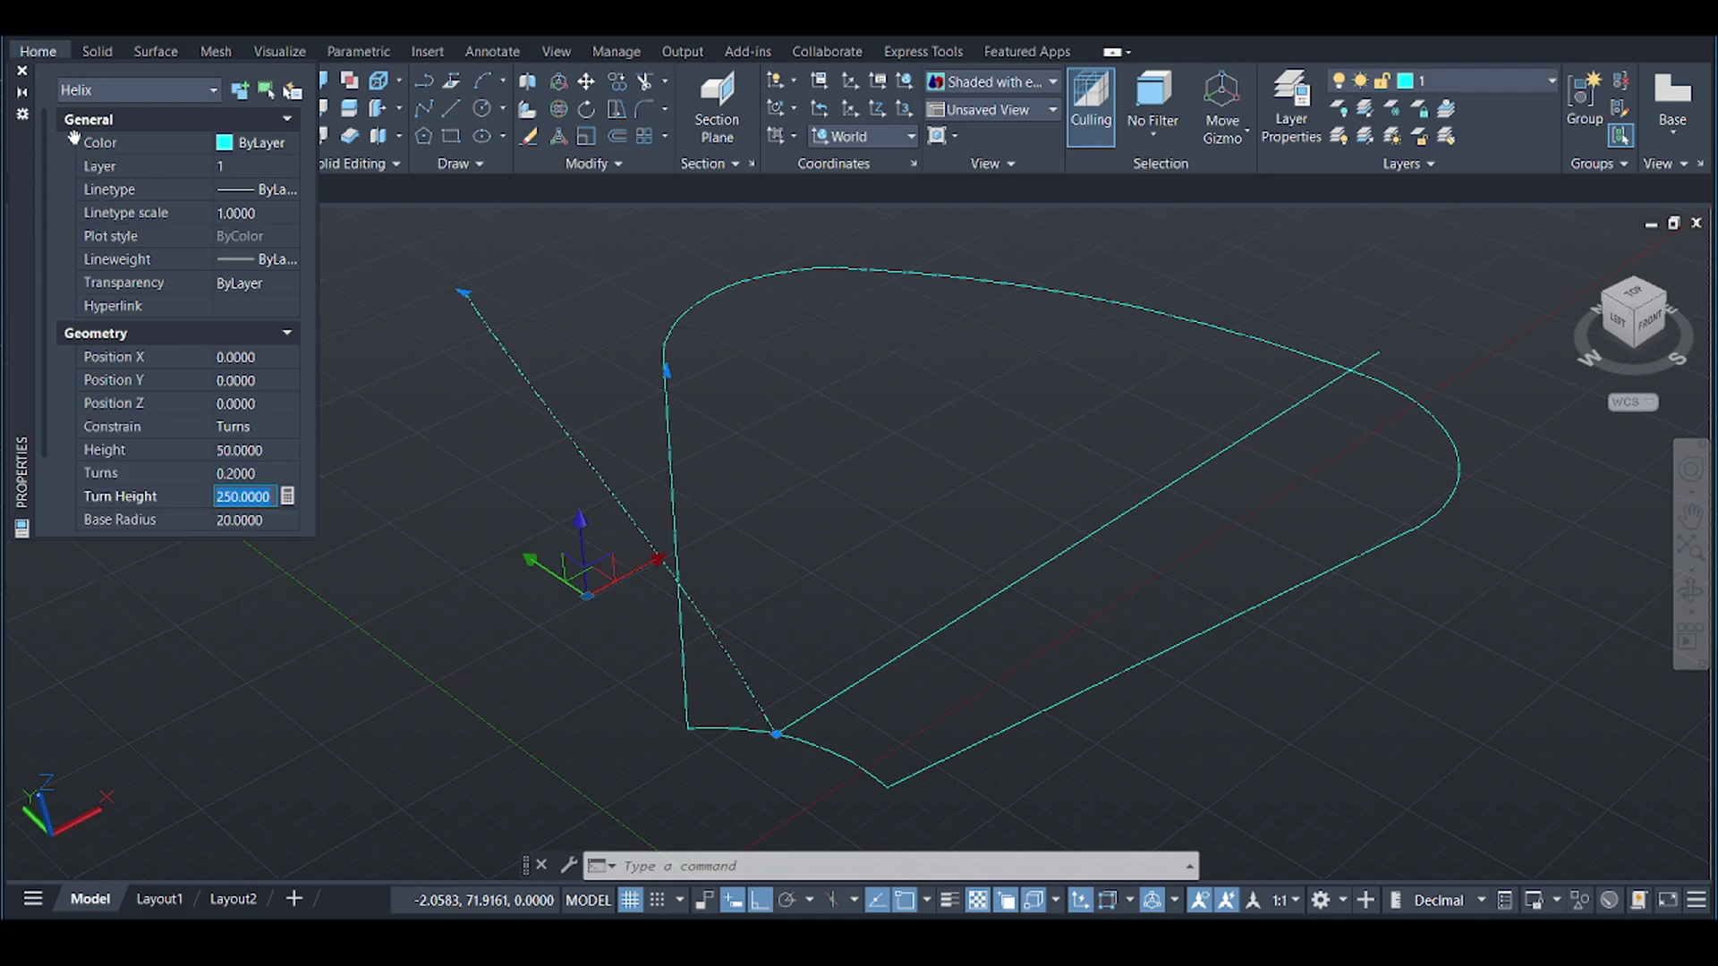
click(22, 71)
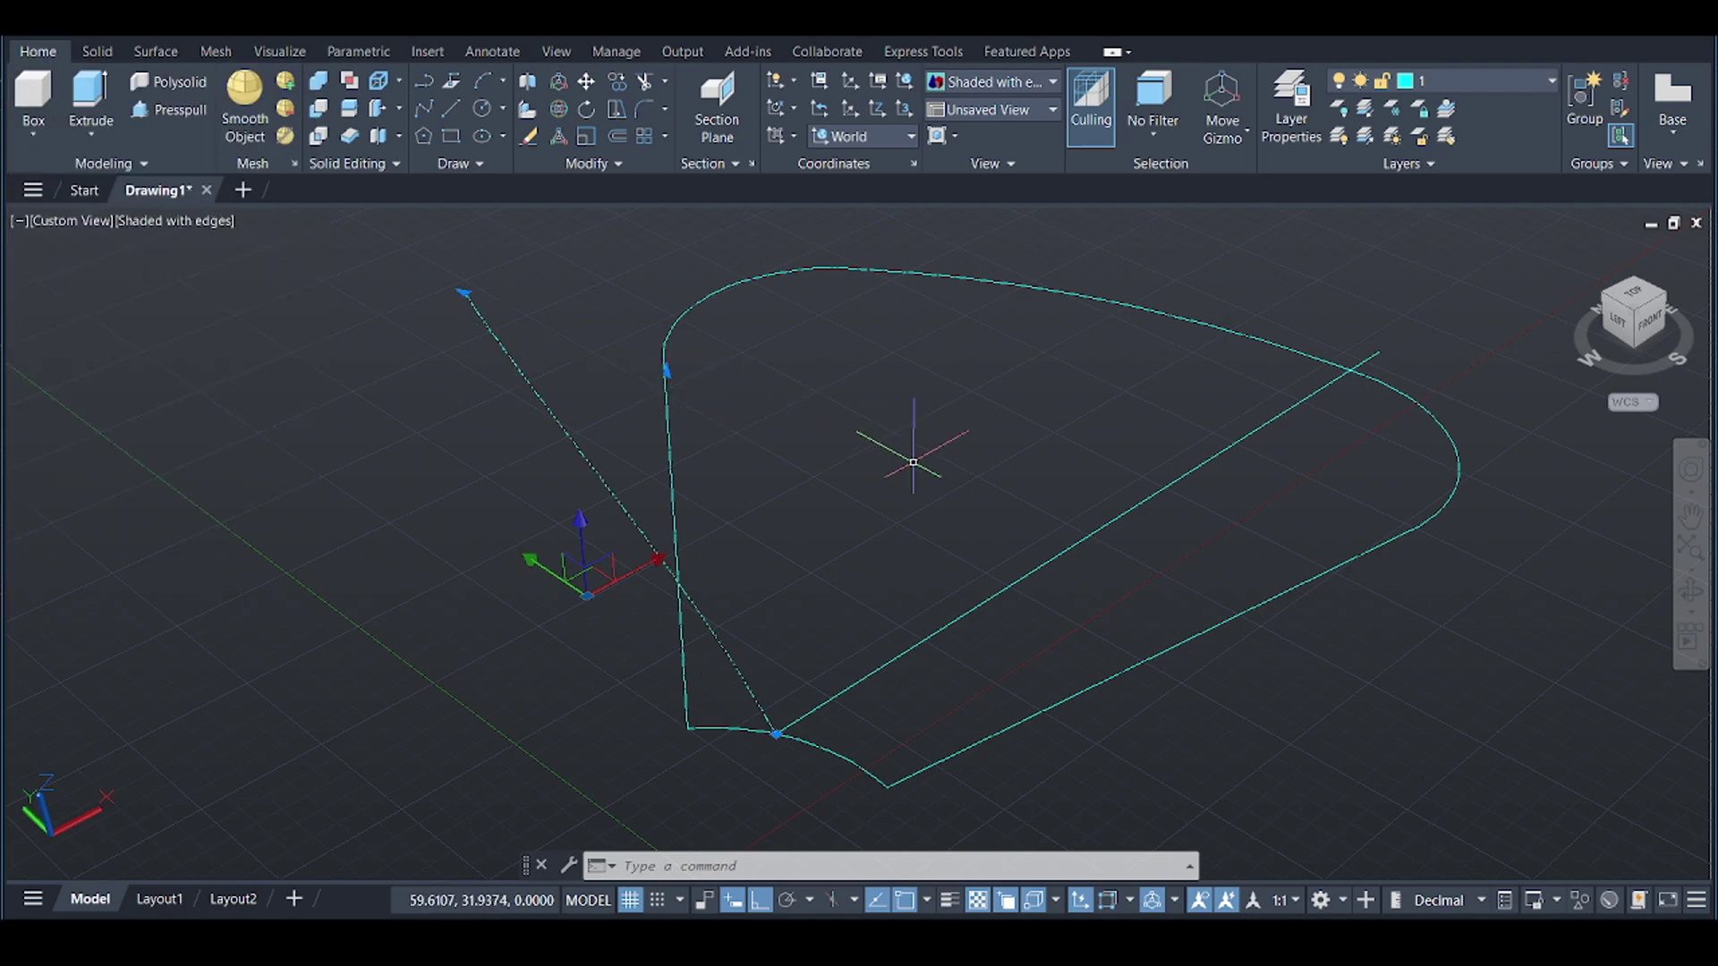
key(Escape)
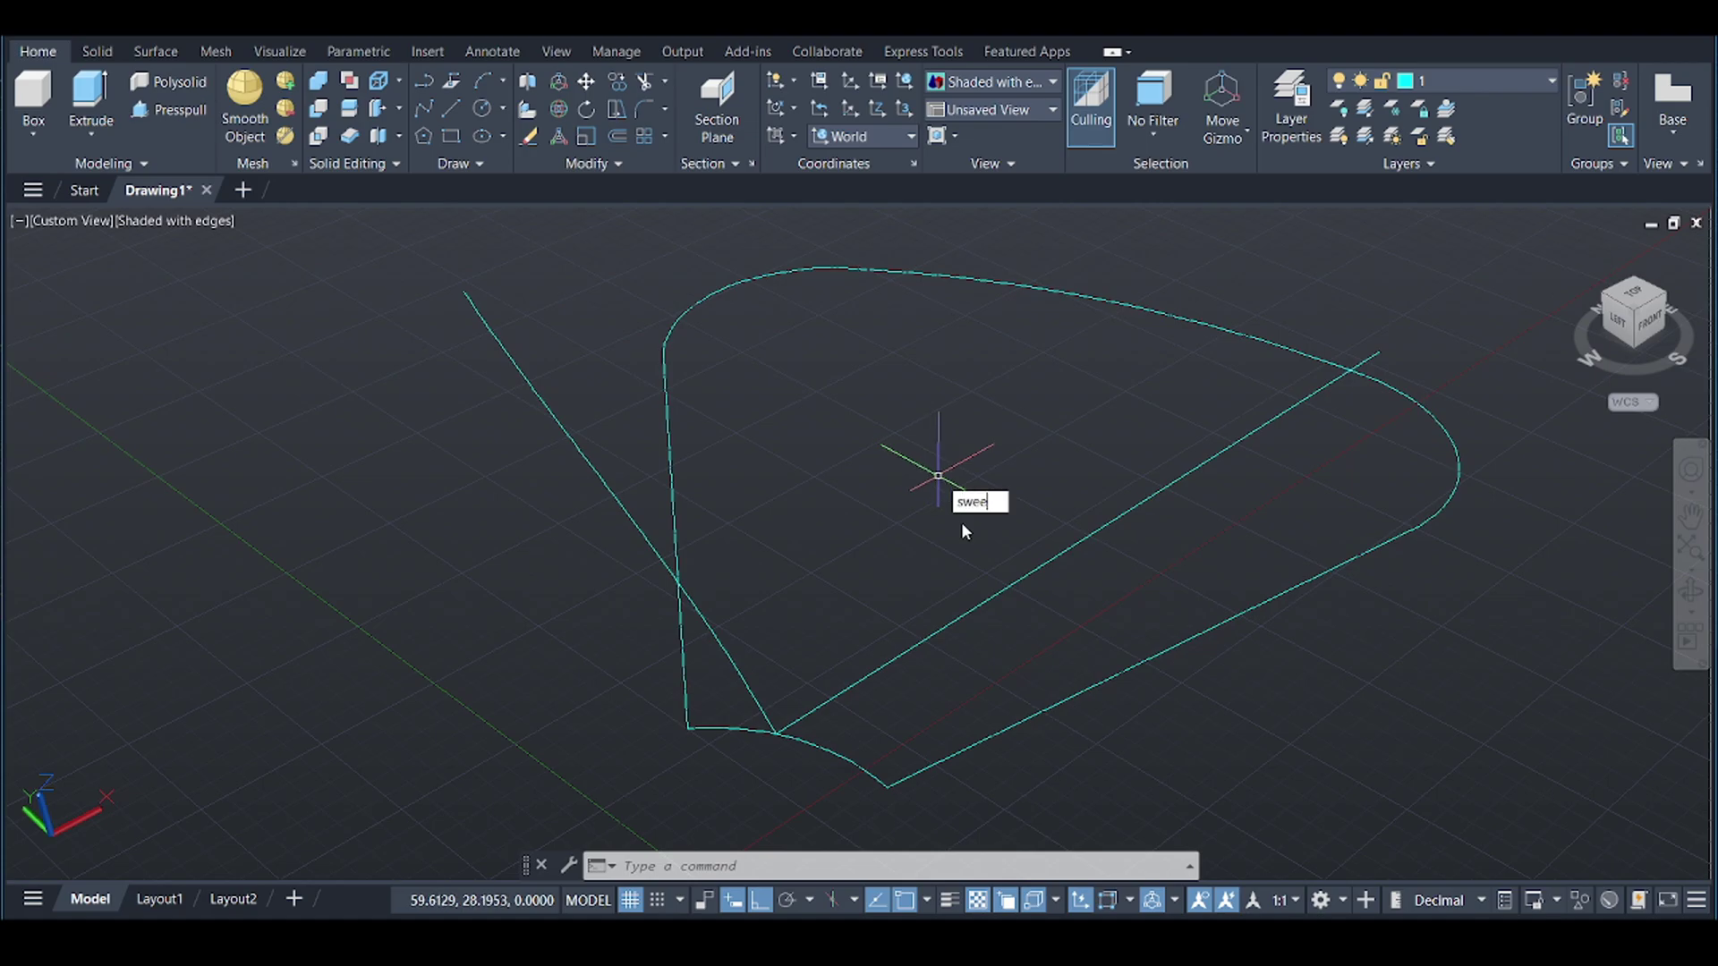
- Sweep the straight line along the helix to create a twisted blade surface
text(p)
key(Return)
click(1038, 554)
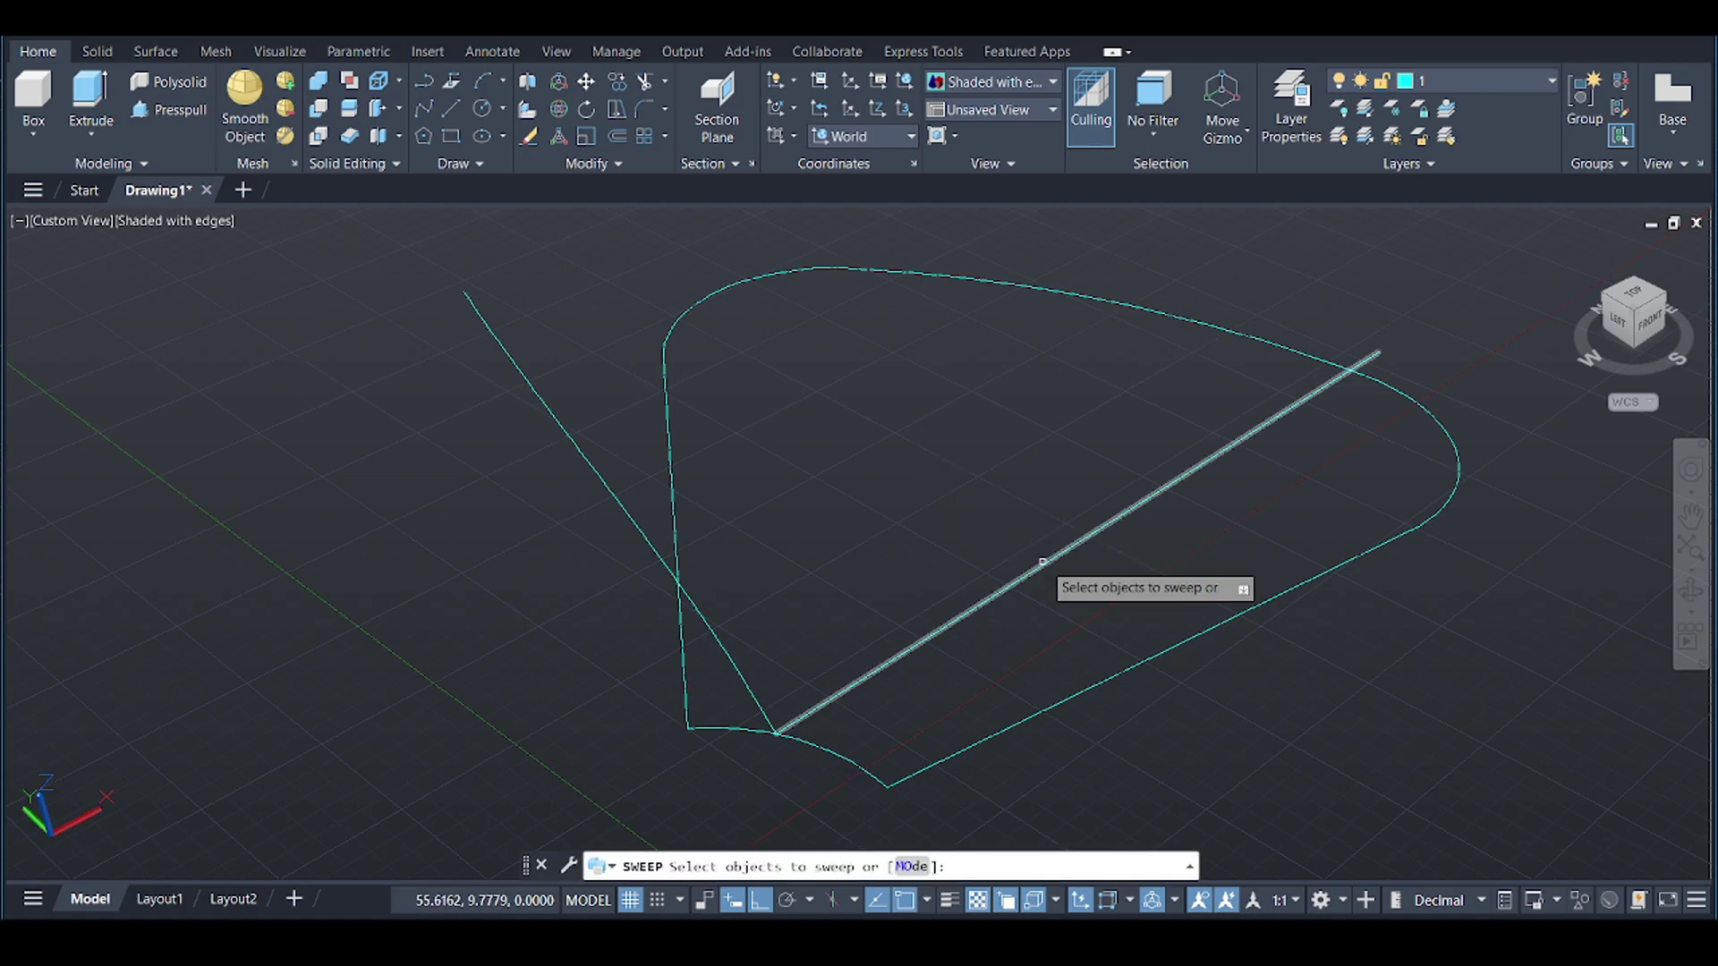
key(Return)
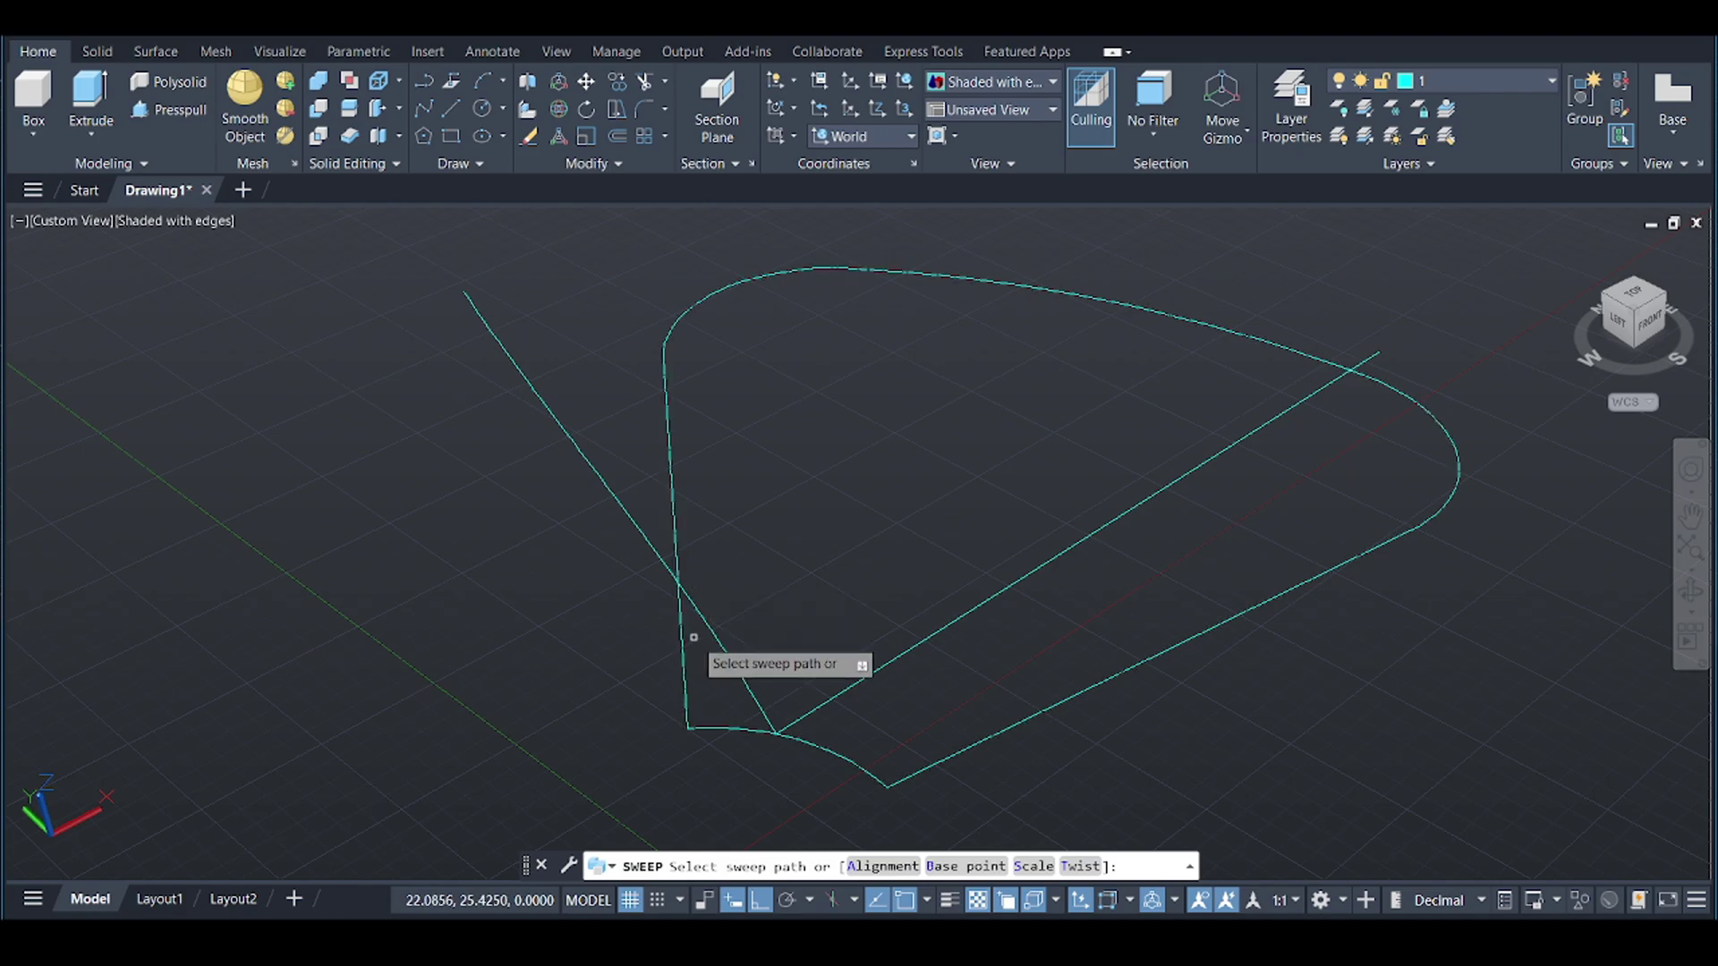
click(725, 660)
scroll(861, 535, down, 1)
scroll(864, 532, down, 2)
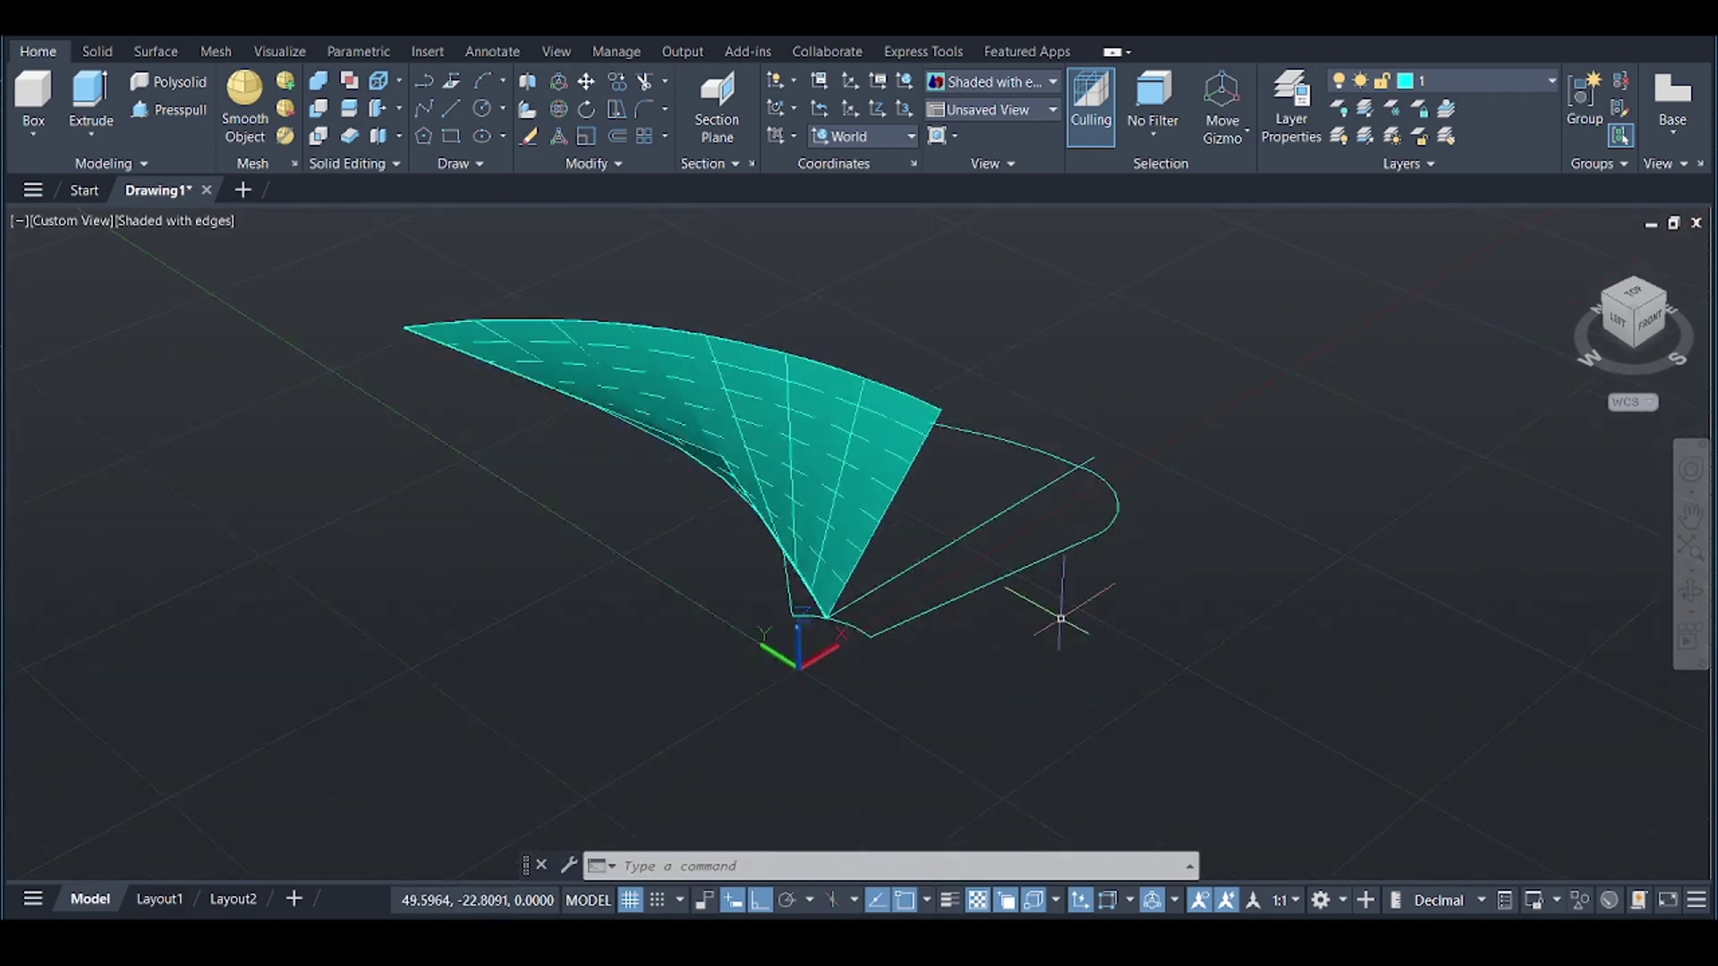
click(1691, 591)
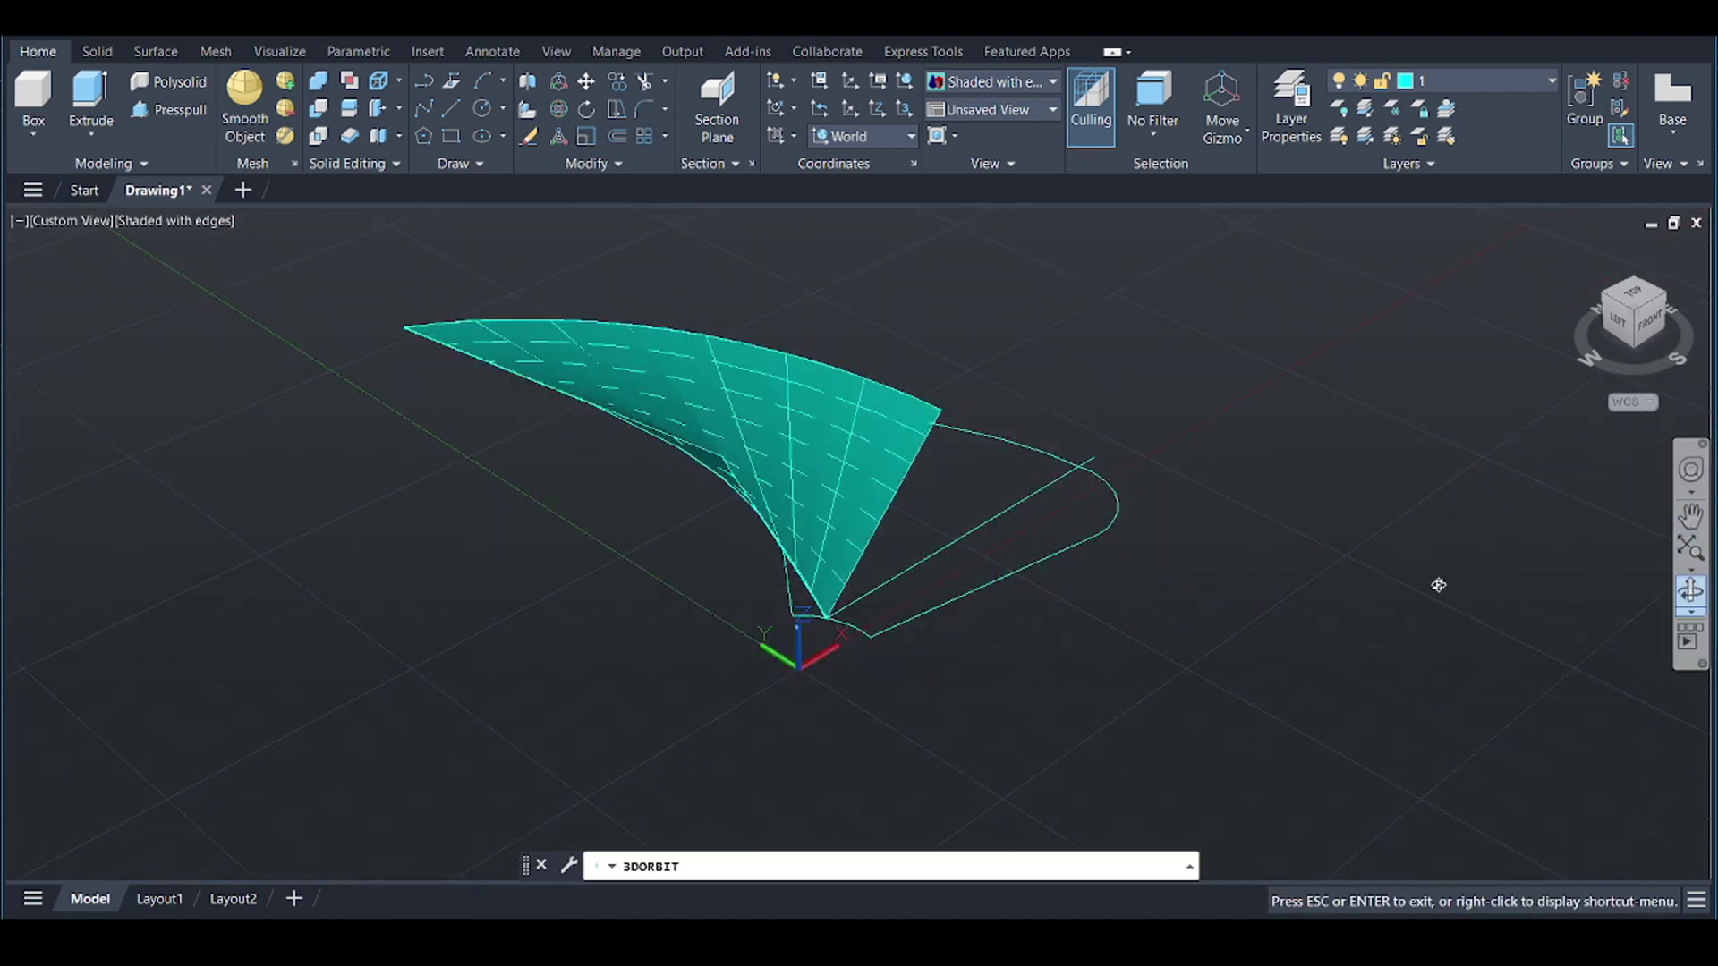
drag(1438, 583, 676, 461)
key(Escape)
text(ROt)
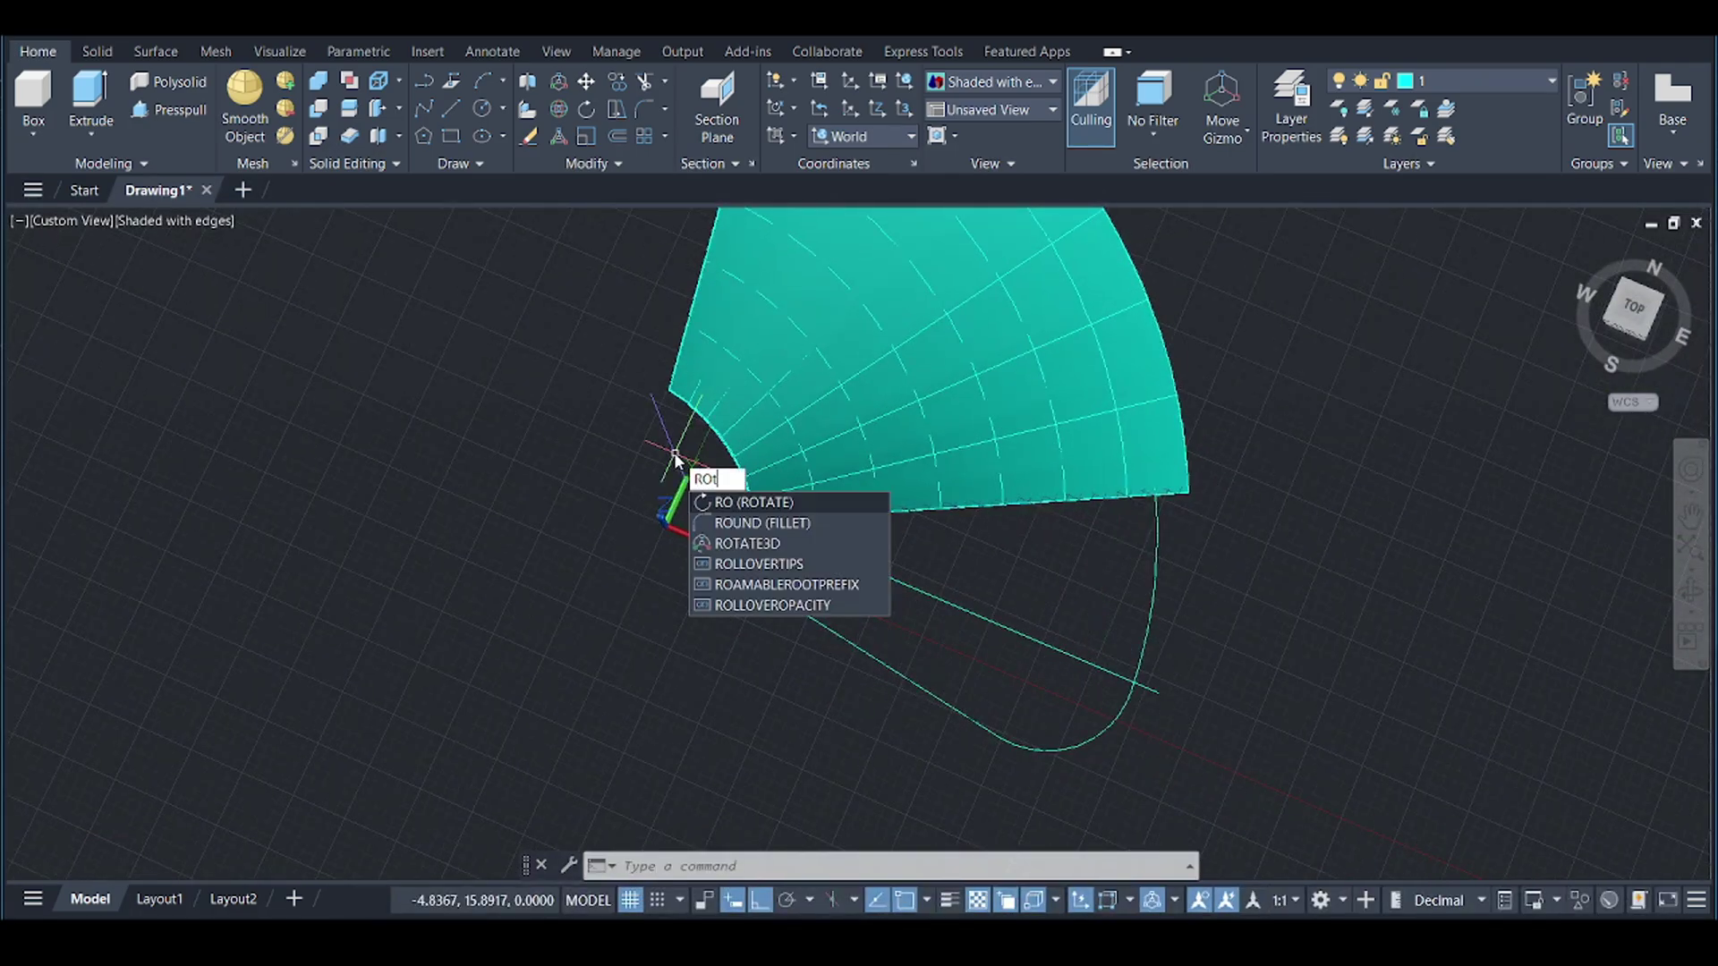
text(at)
click(729, 504)
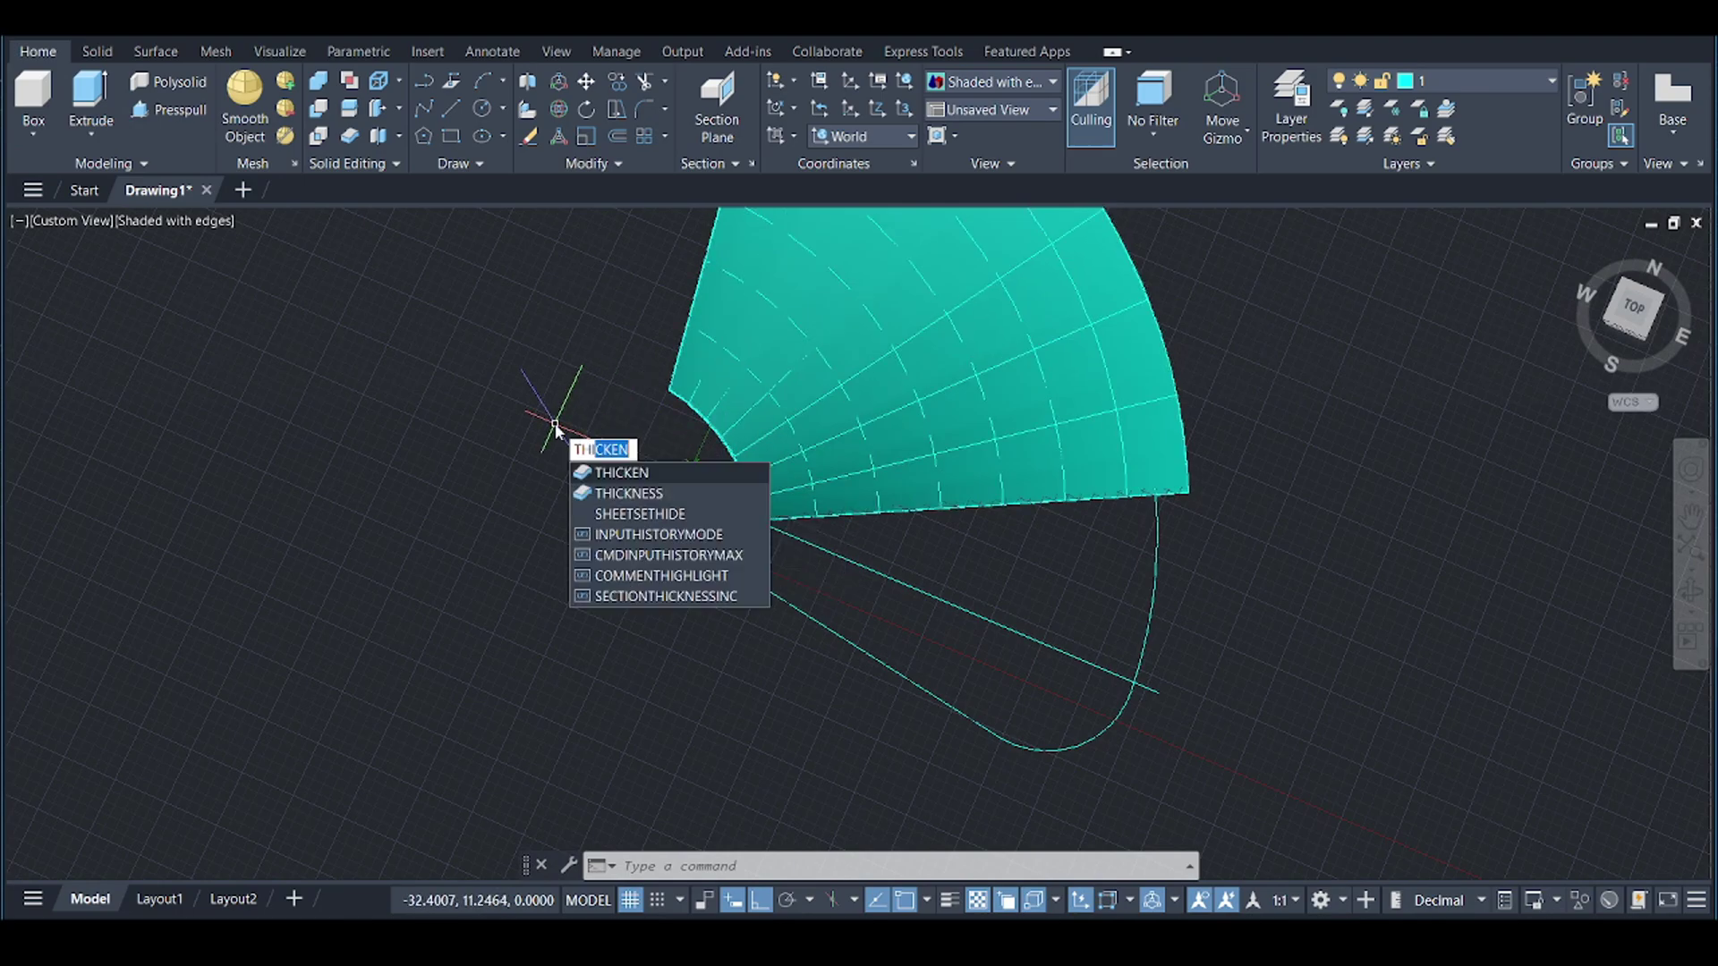
- Thicken the swept blade surface by 3 units into a solid
click(629, 474)
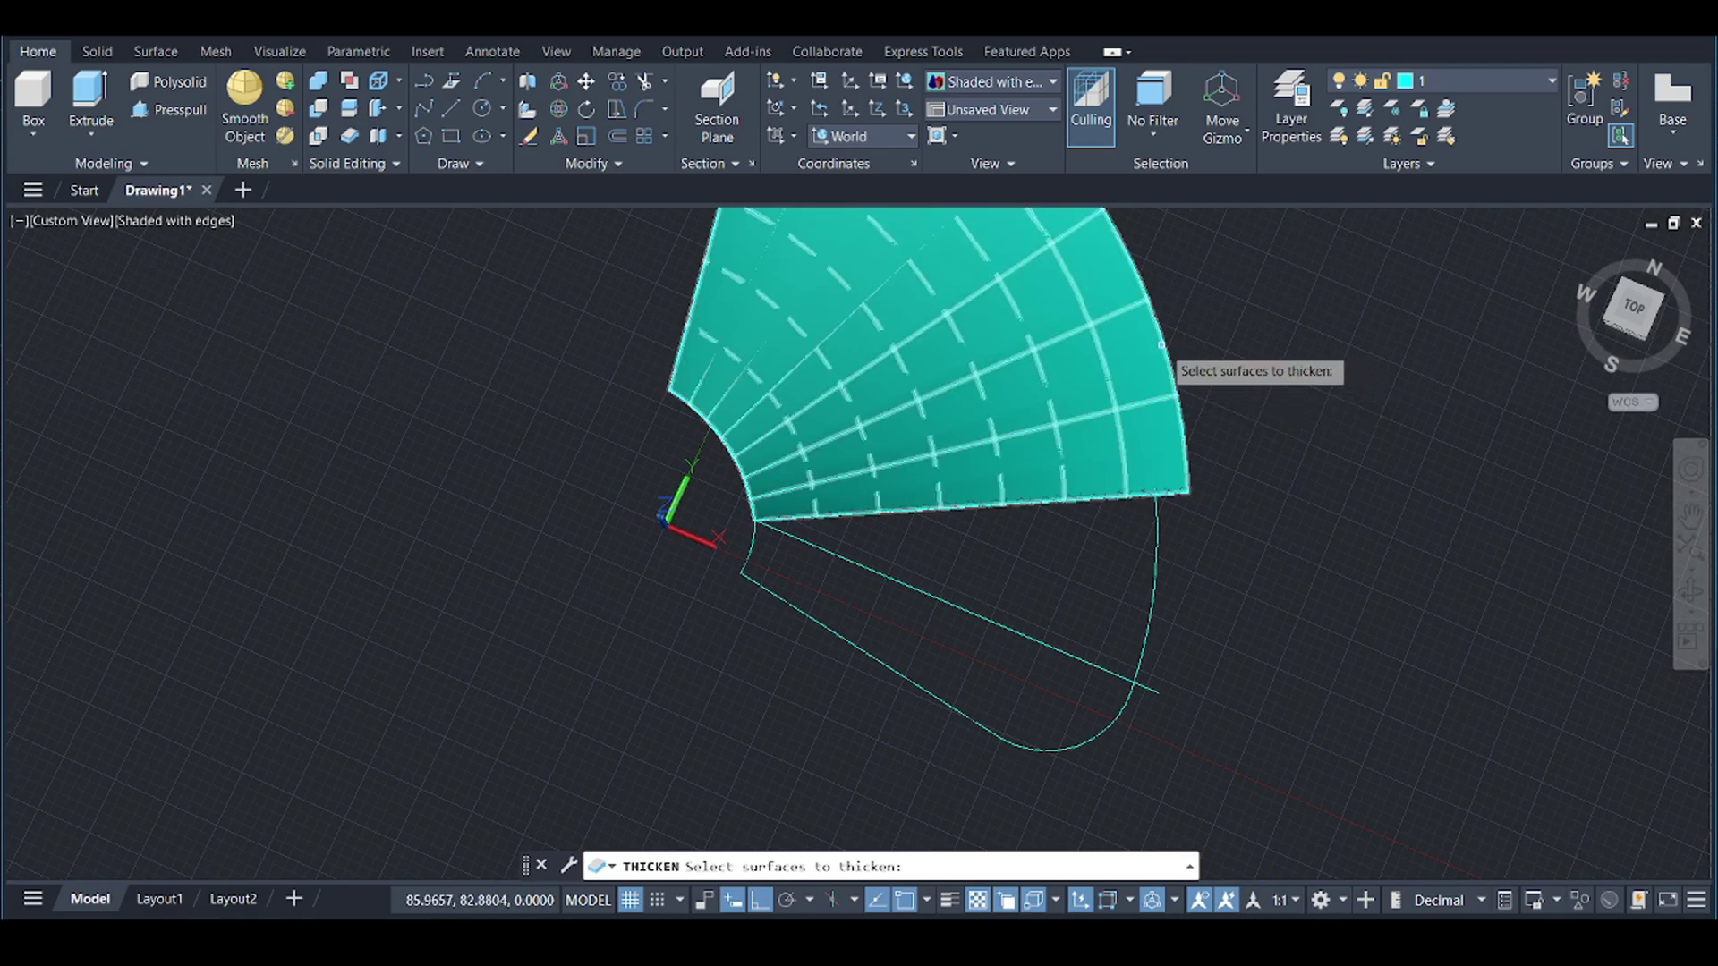
key(Return)
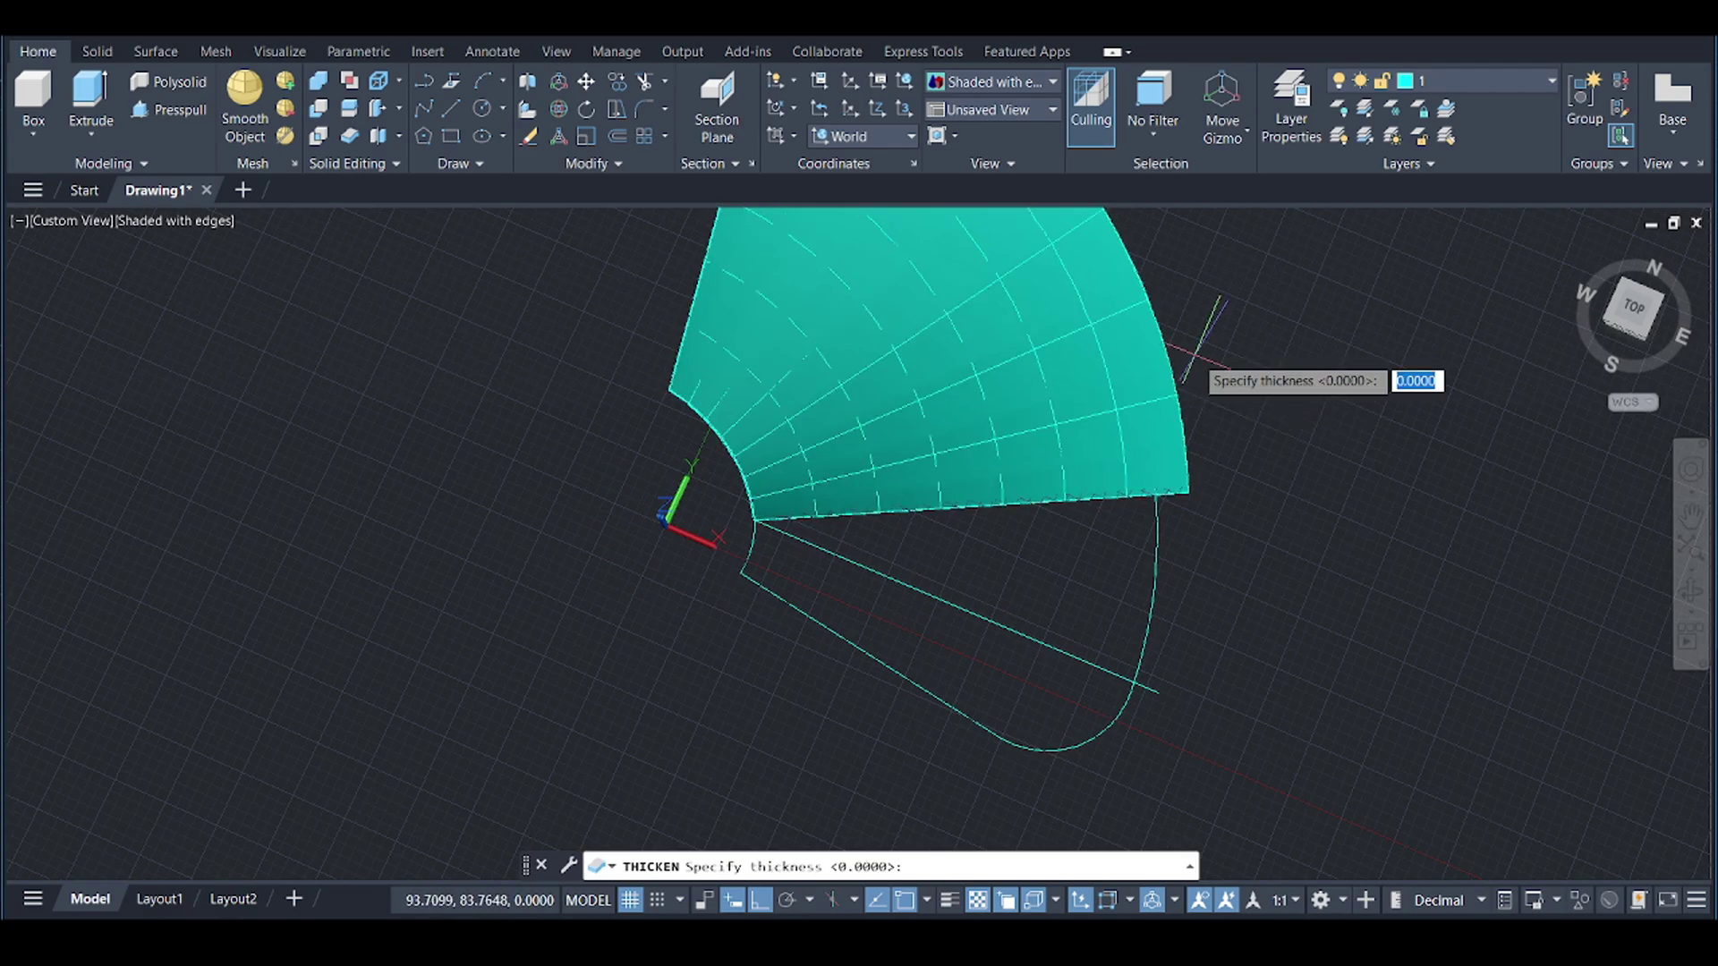
text(3)
key(Return)
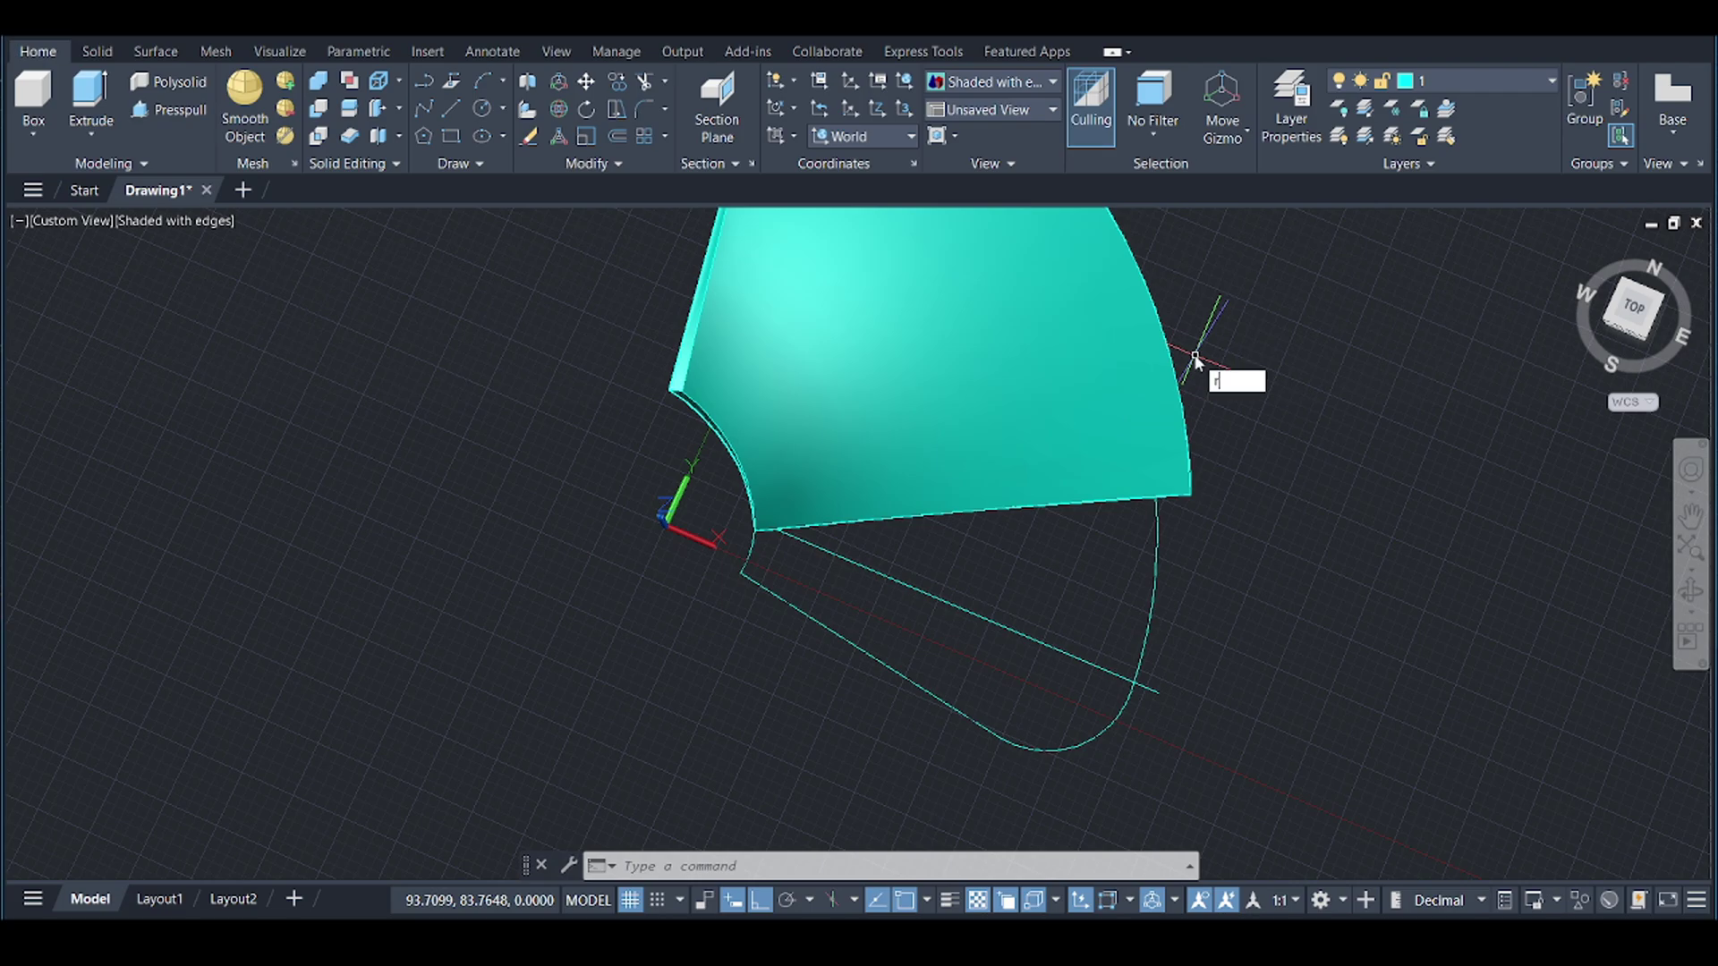
- Rotate the thickened blade clockwise about the origin with Ortho off, until it covers the rounded sector profile
key(Return)
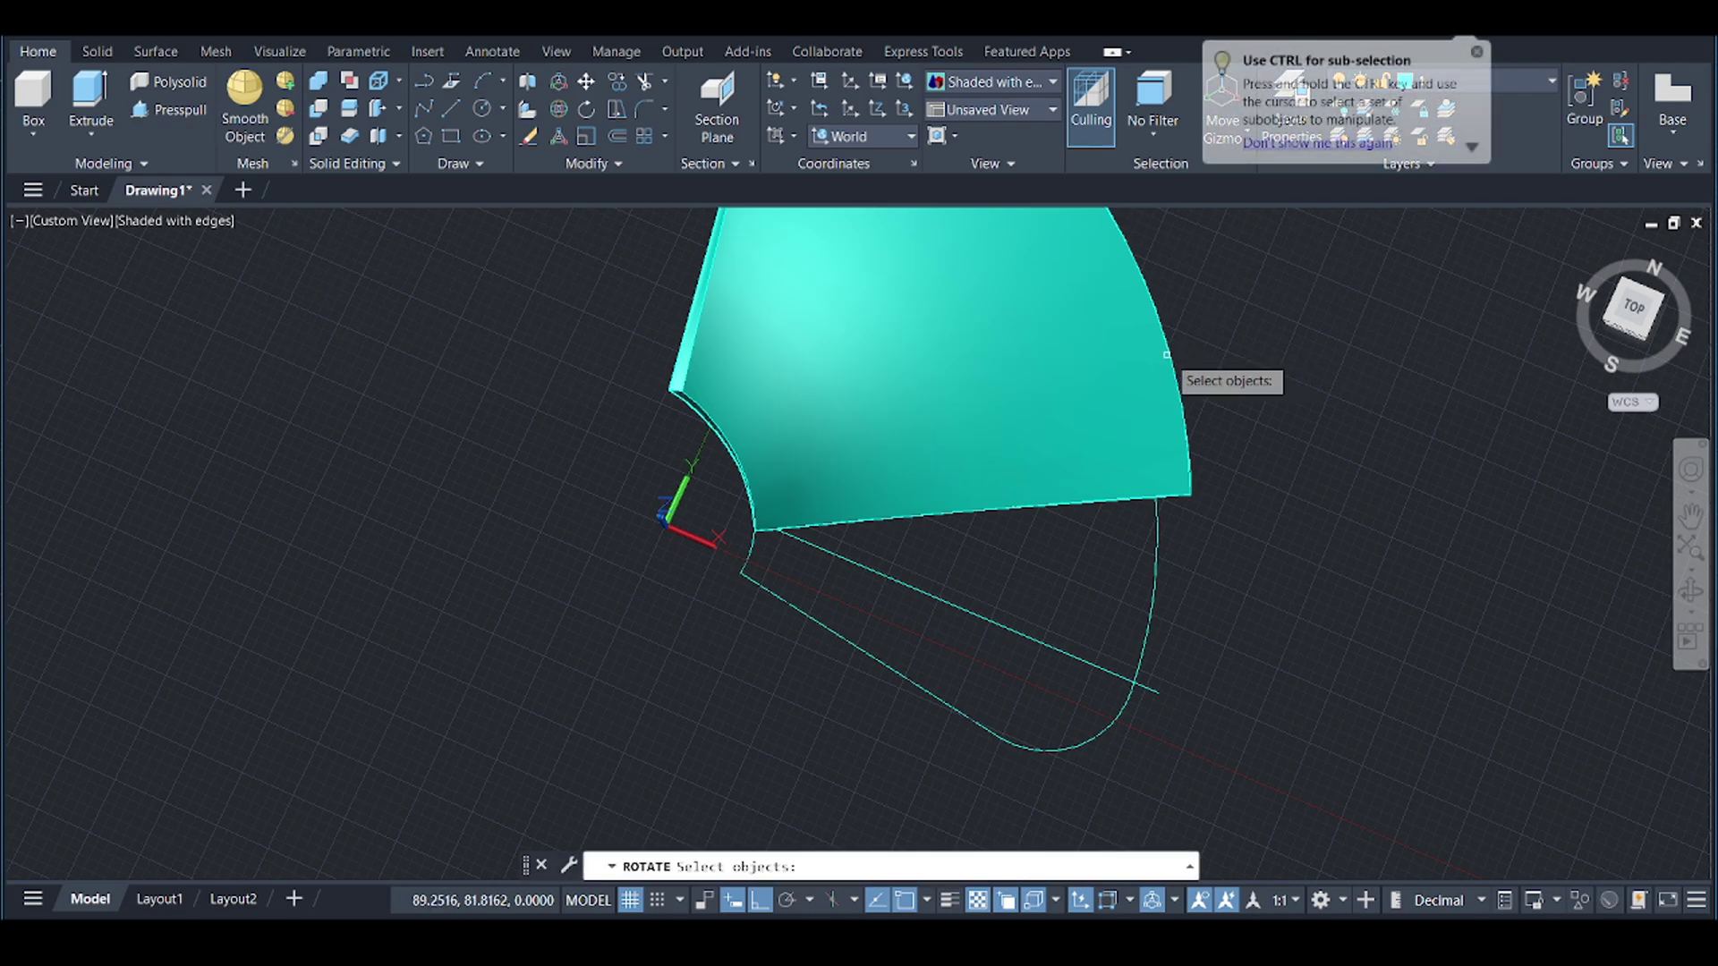
click(665, 525)
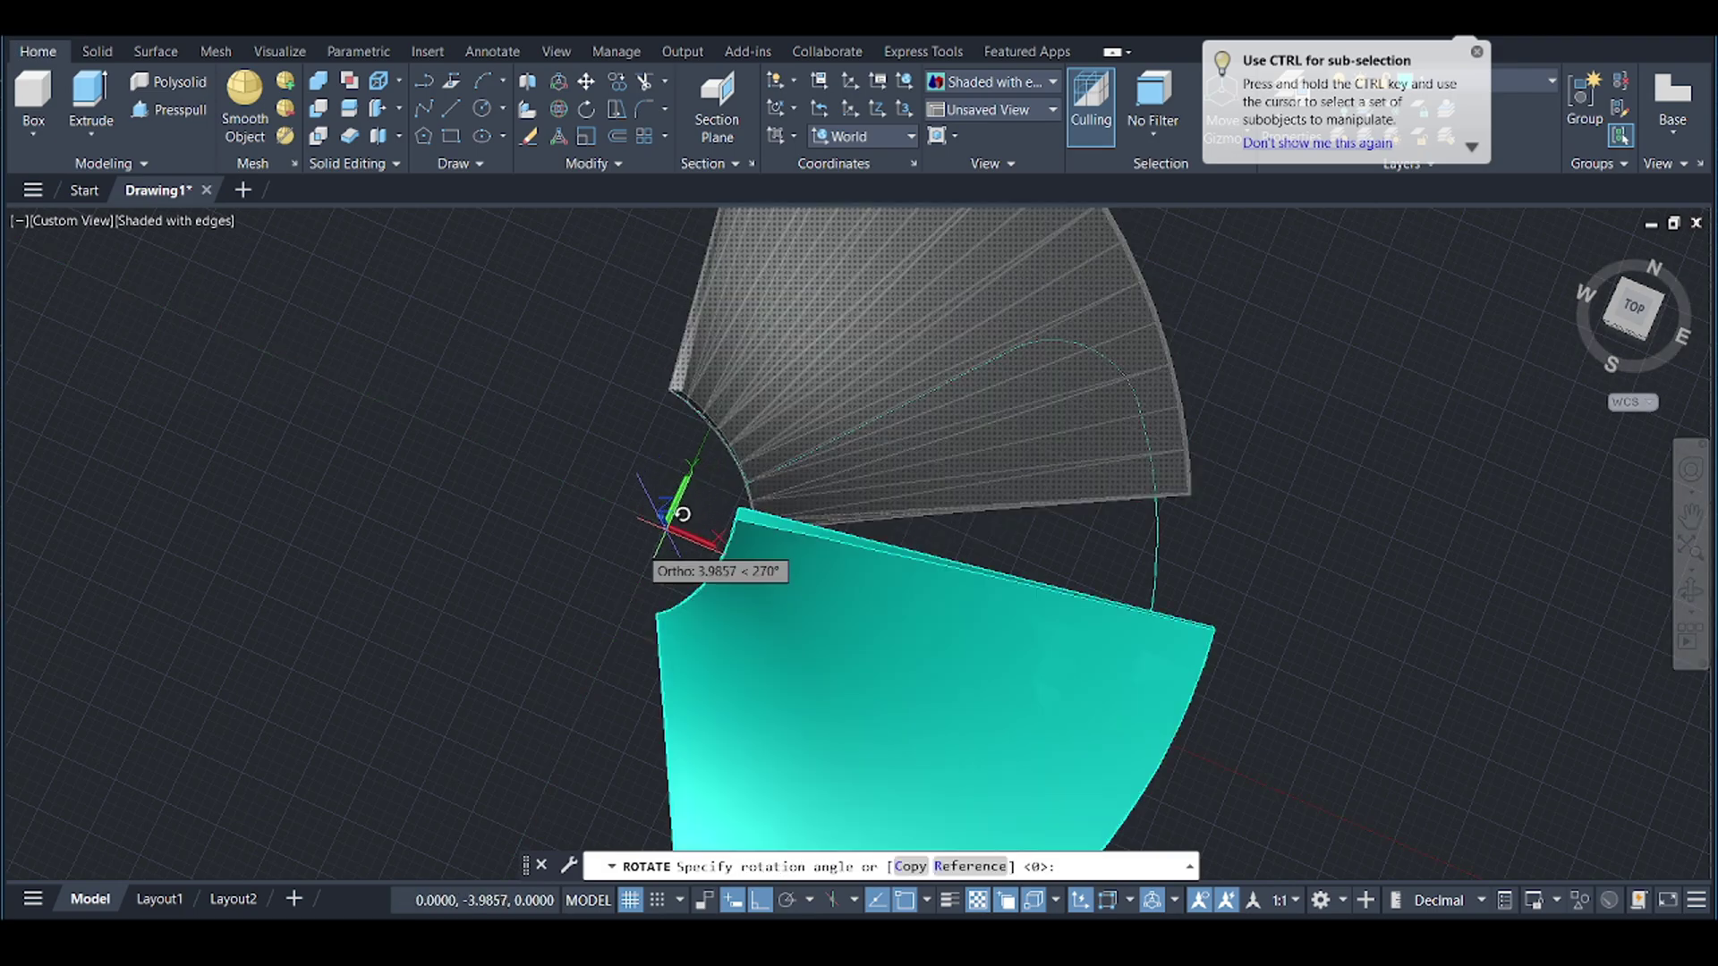
click(760, 900)
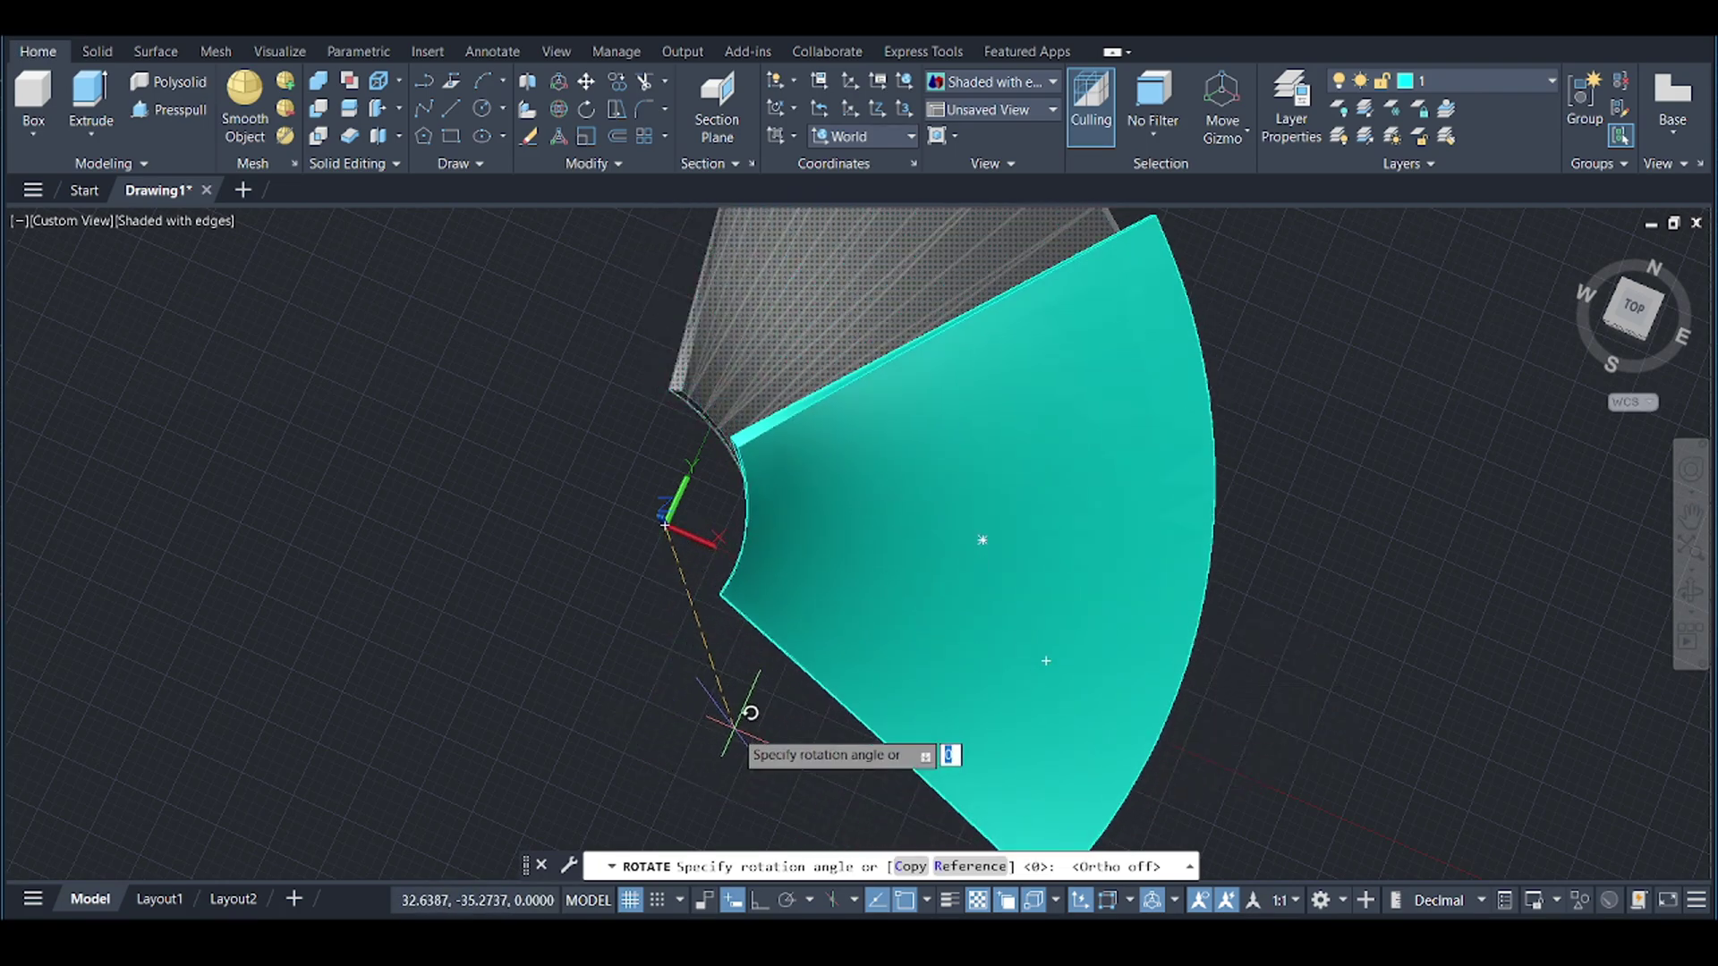
key(Escape)
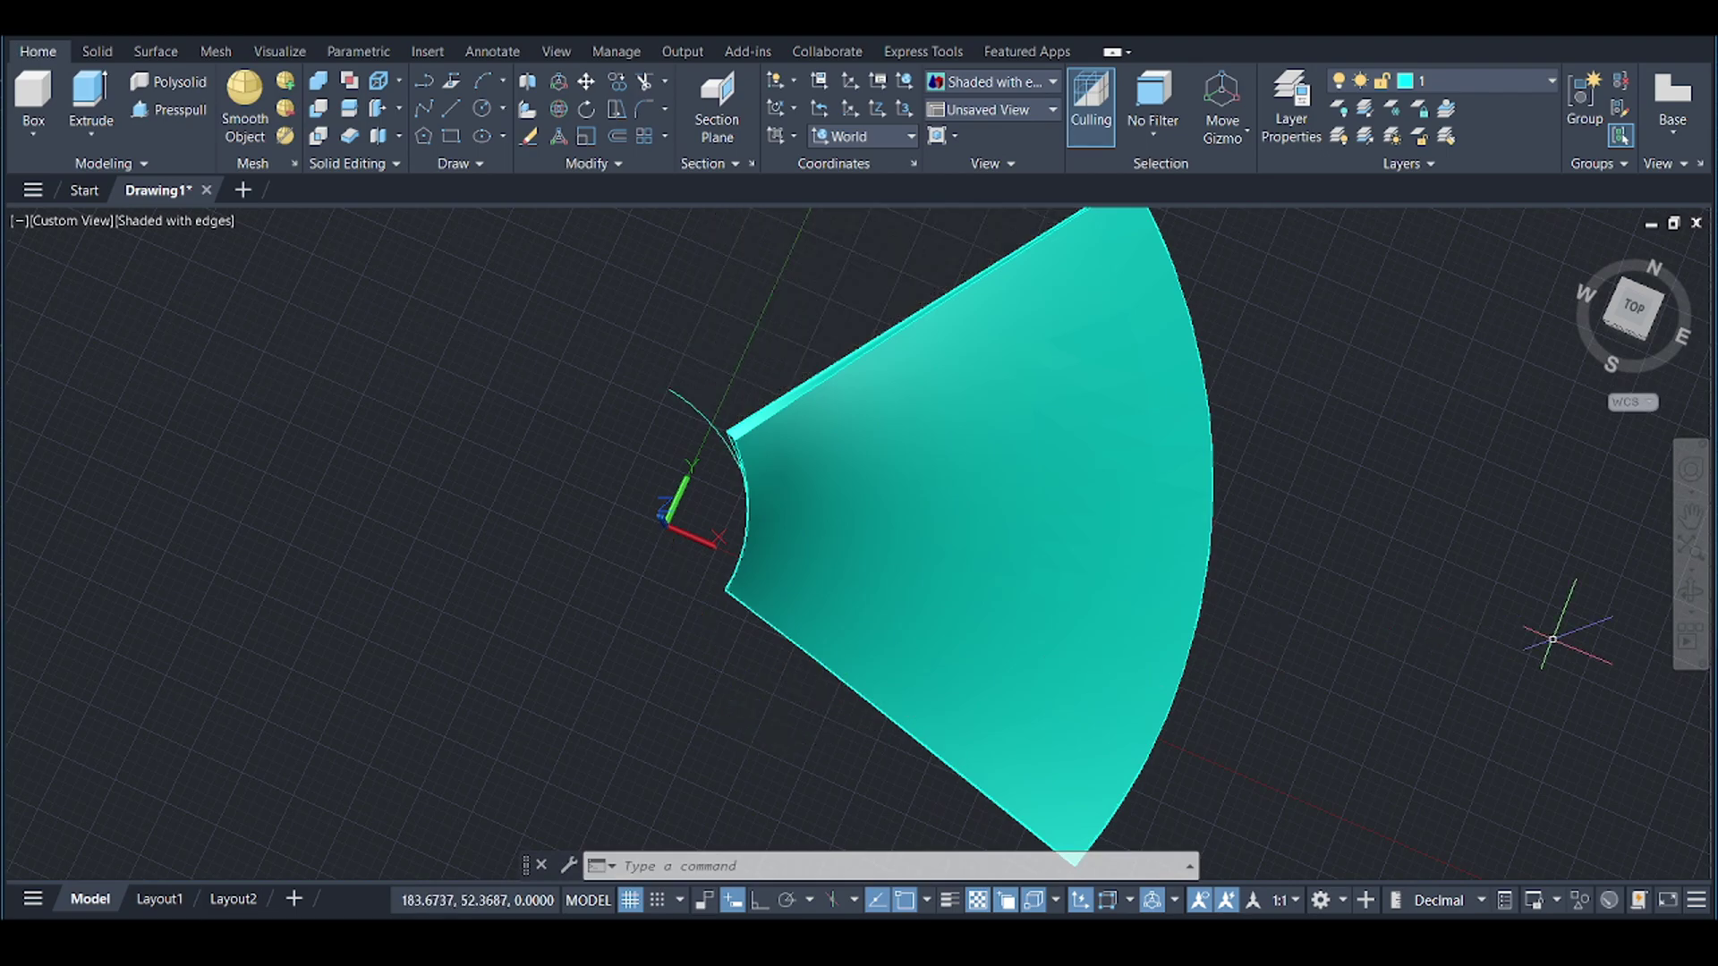
- Extrude the rounded sector profile upward about 67 units, so that it passes completely through the twisted blade
click(1690, 591)
drag(1388, 574, 1104, 394)
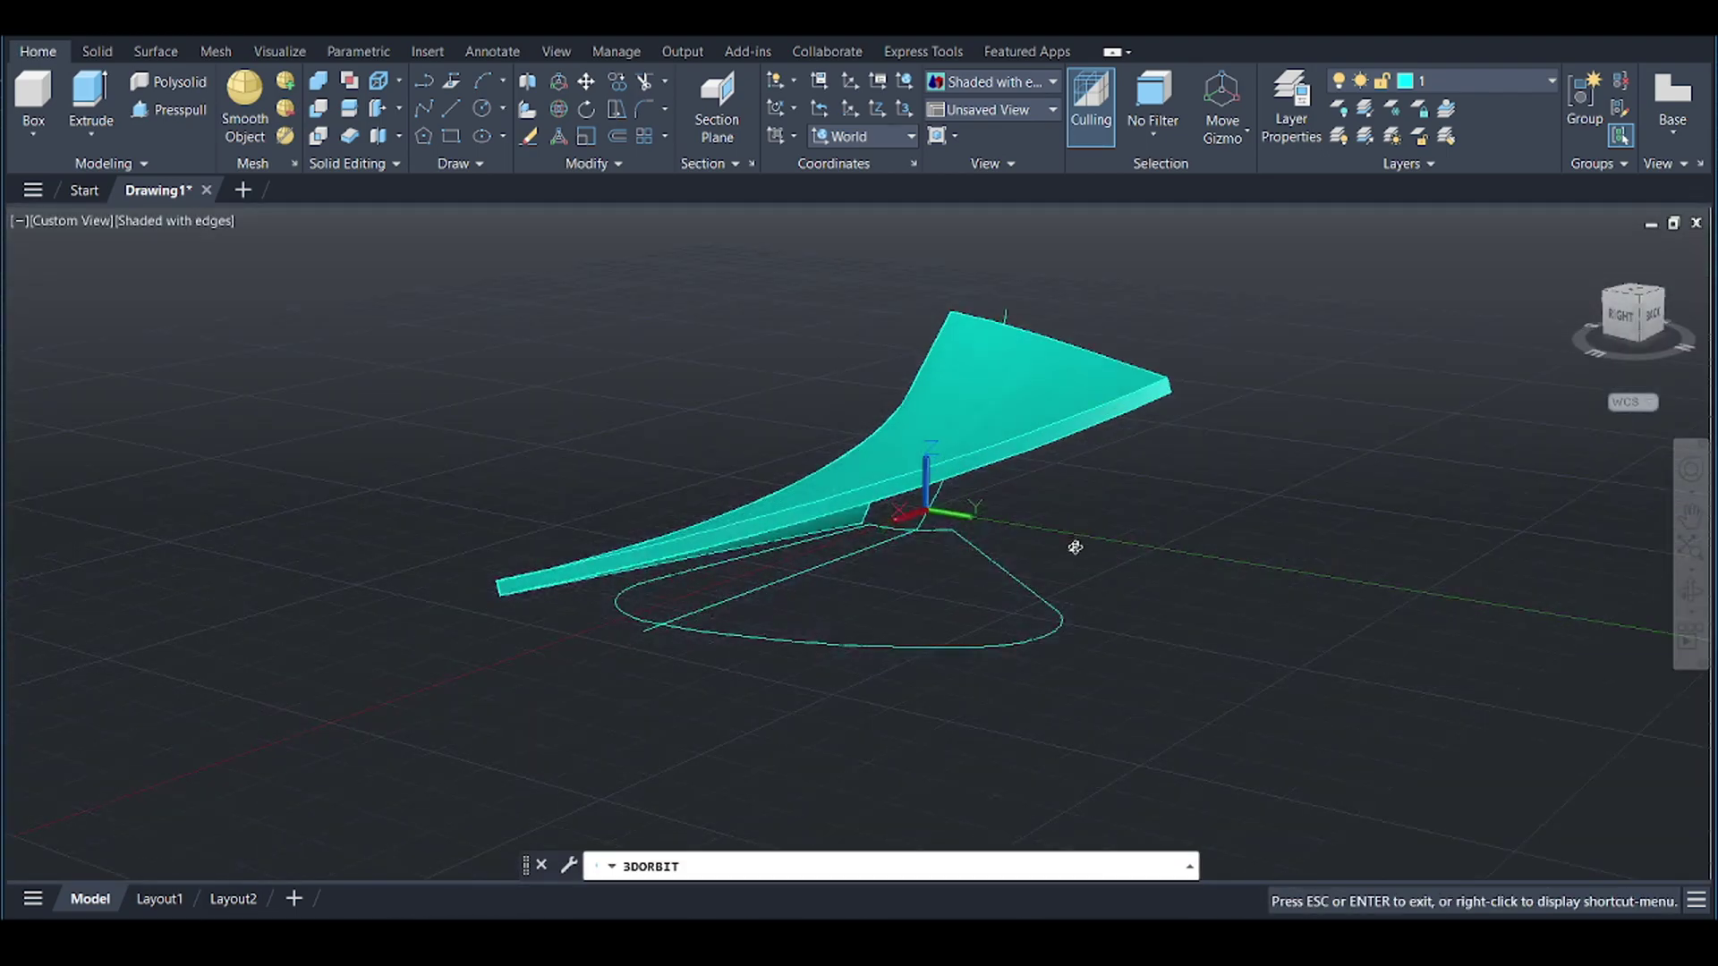
key(Escape)
text(e)
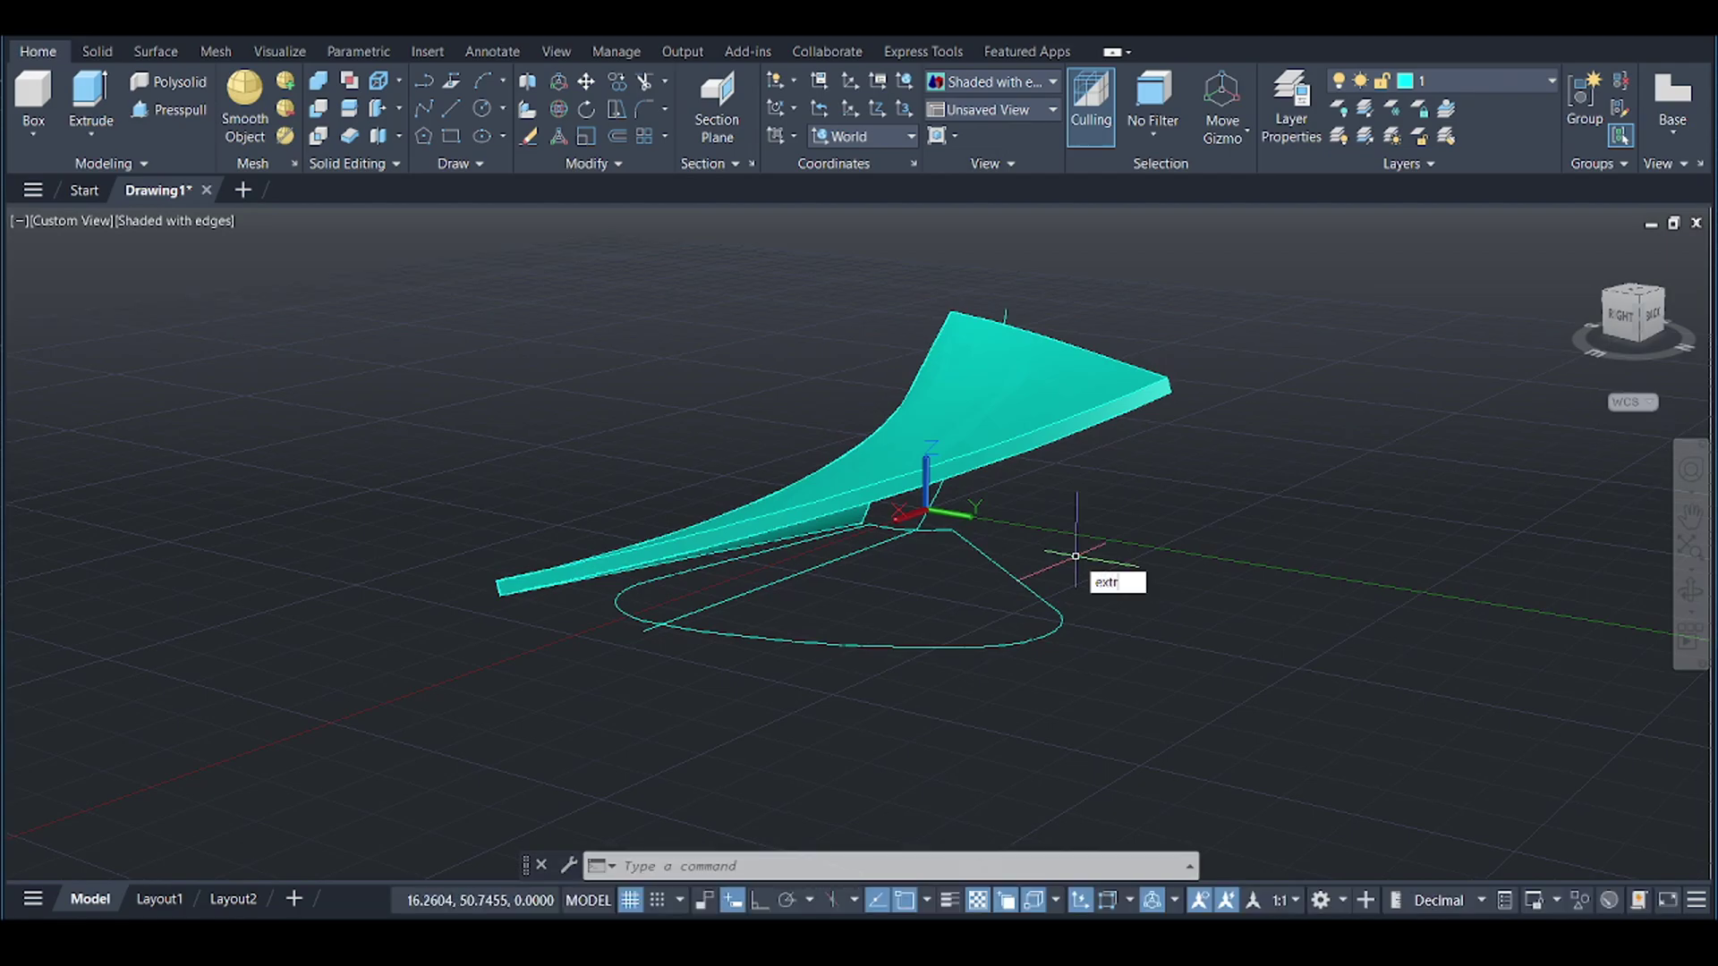
text(xtr)
click(1167, 607)
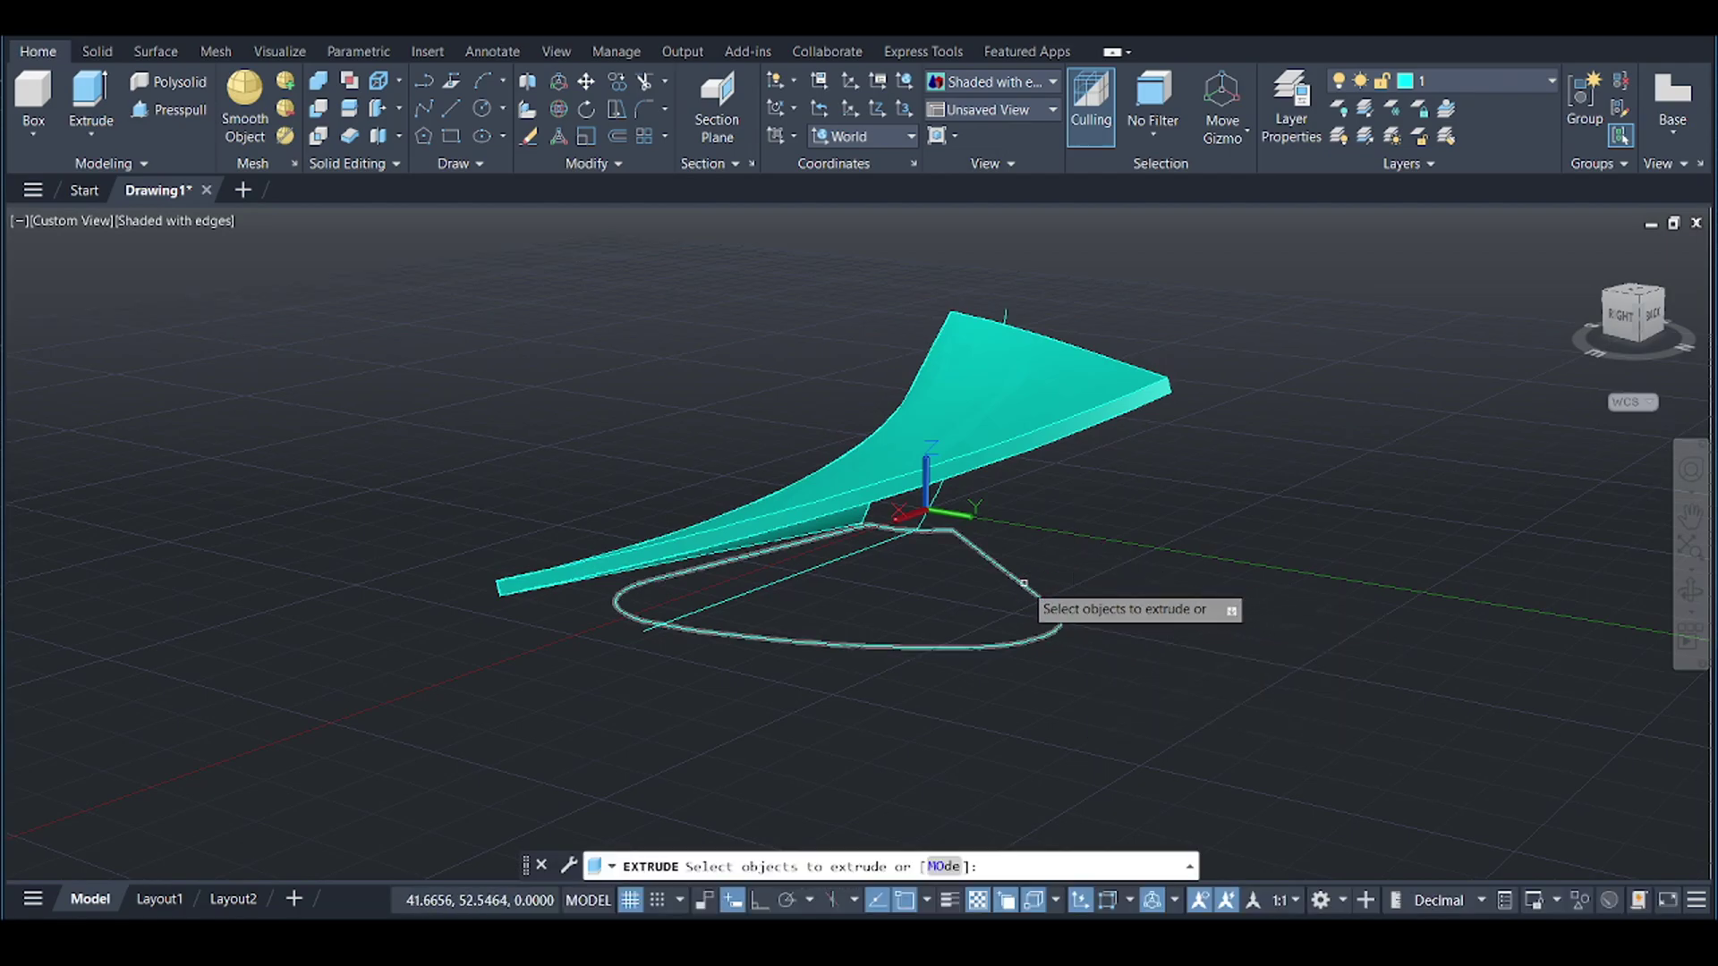
click(1024, 583)
key(Return)
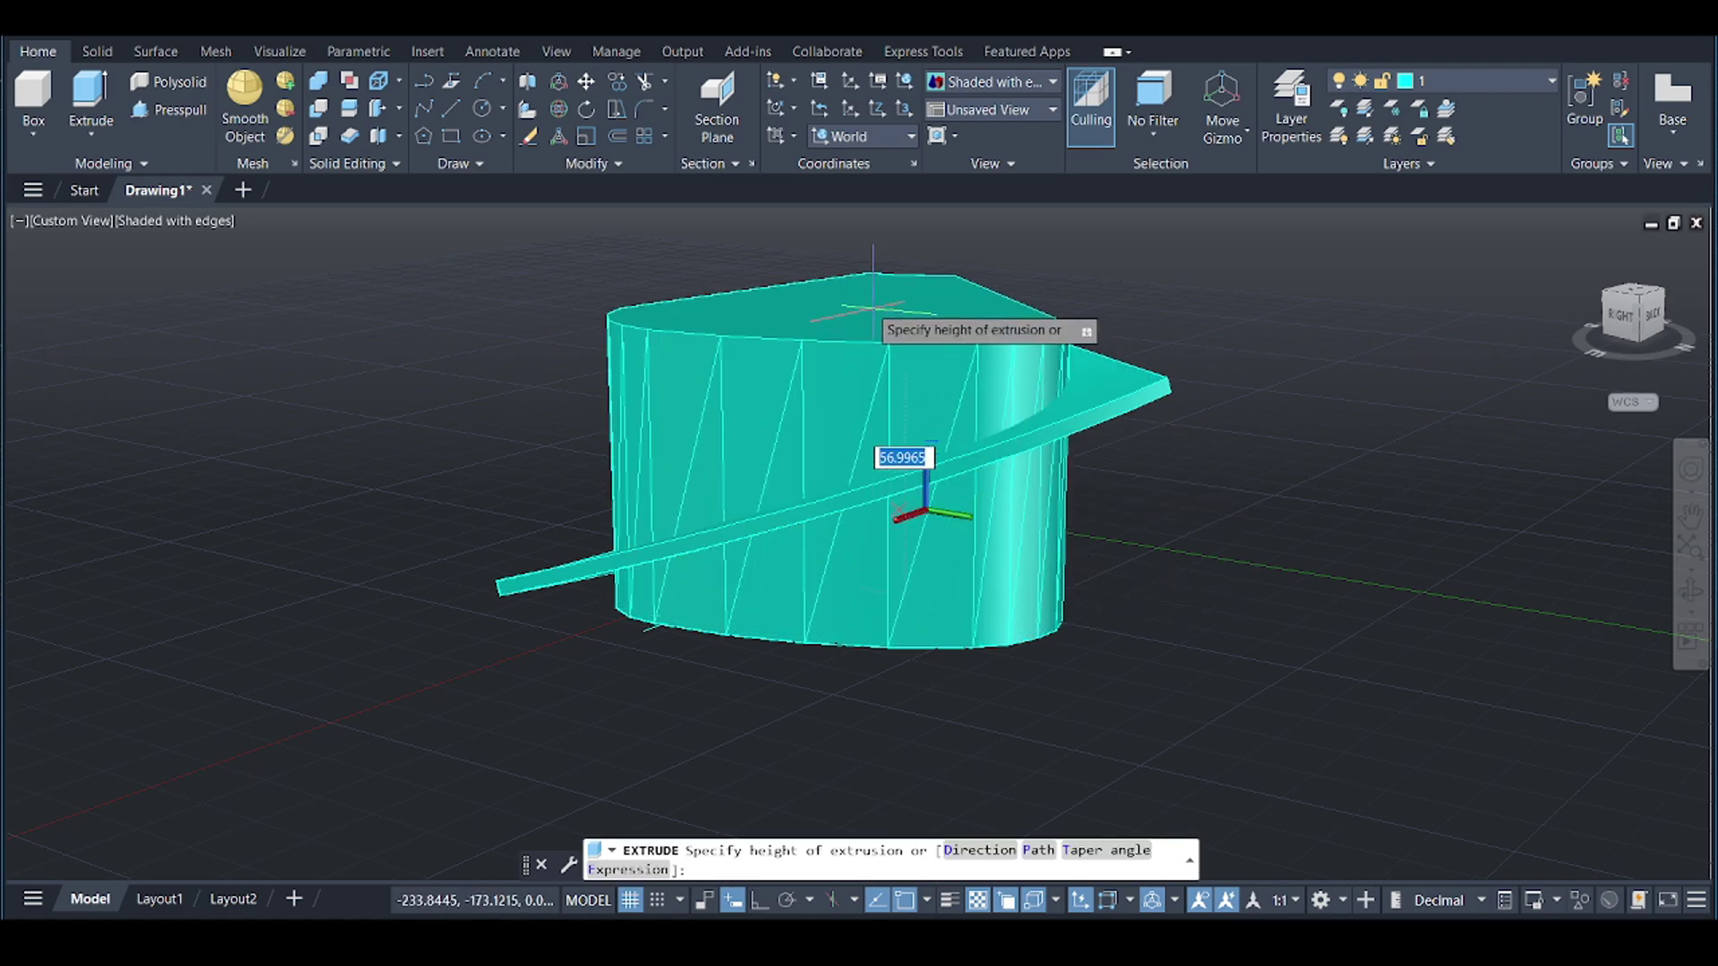
click(688, 292)
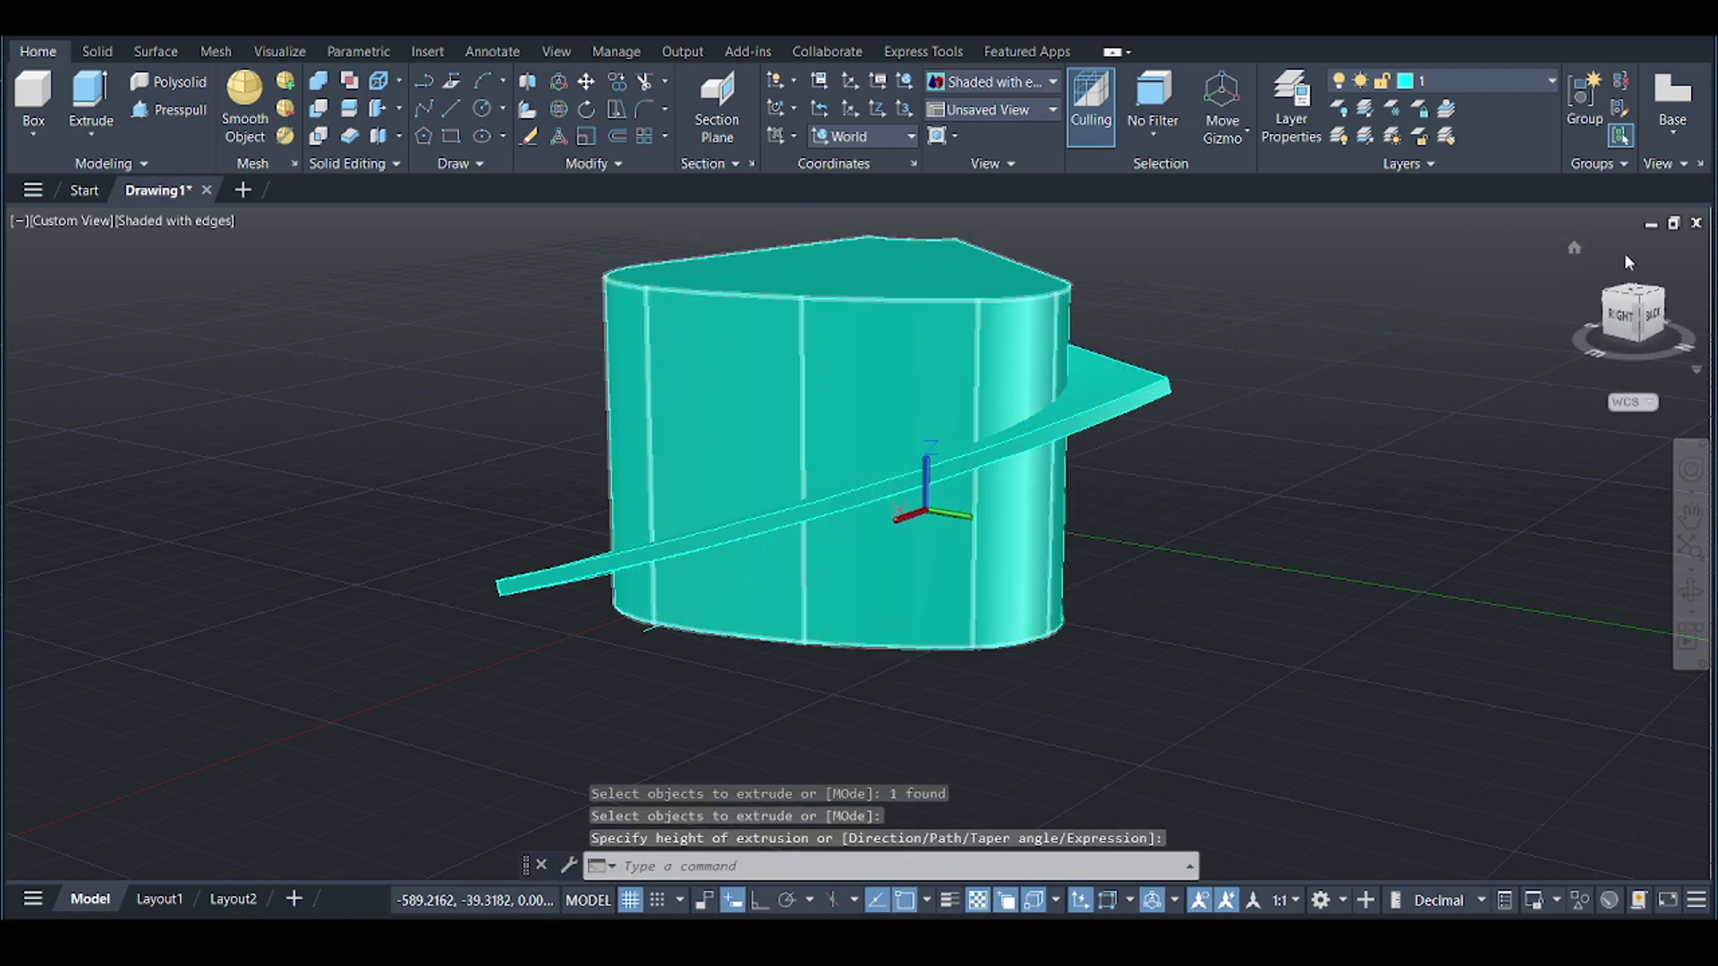
- Intersect the extruded profile with the twisted blade solid, keeping only their common volume as the rounded blade
click(1574, 248)
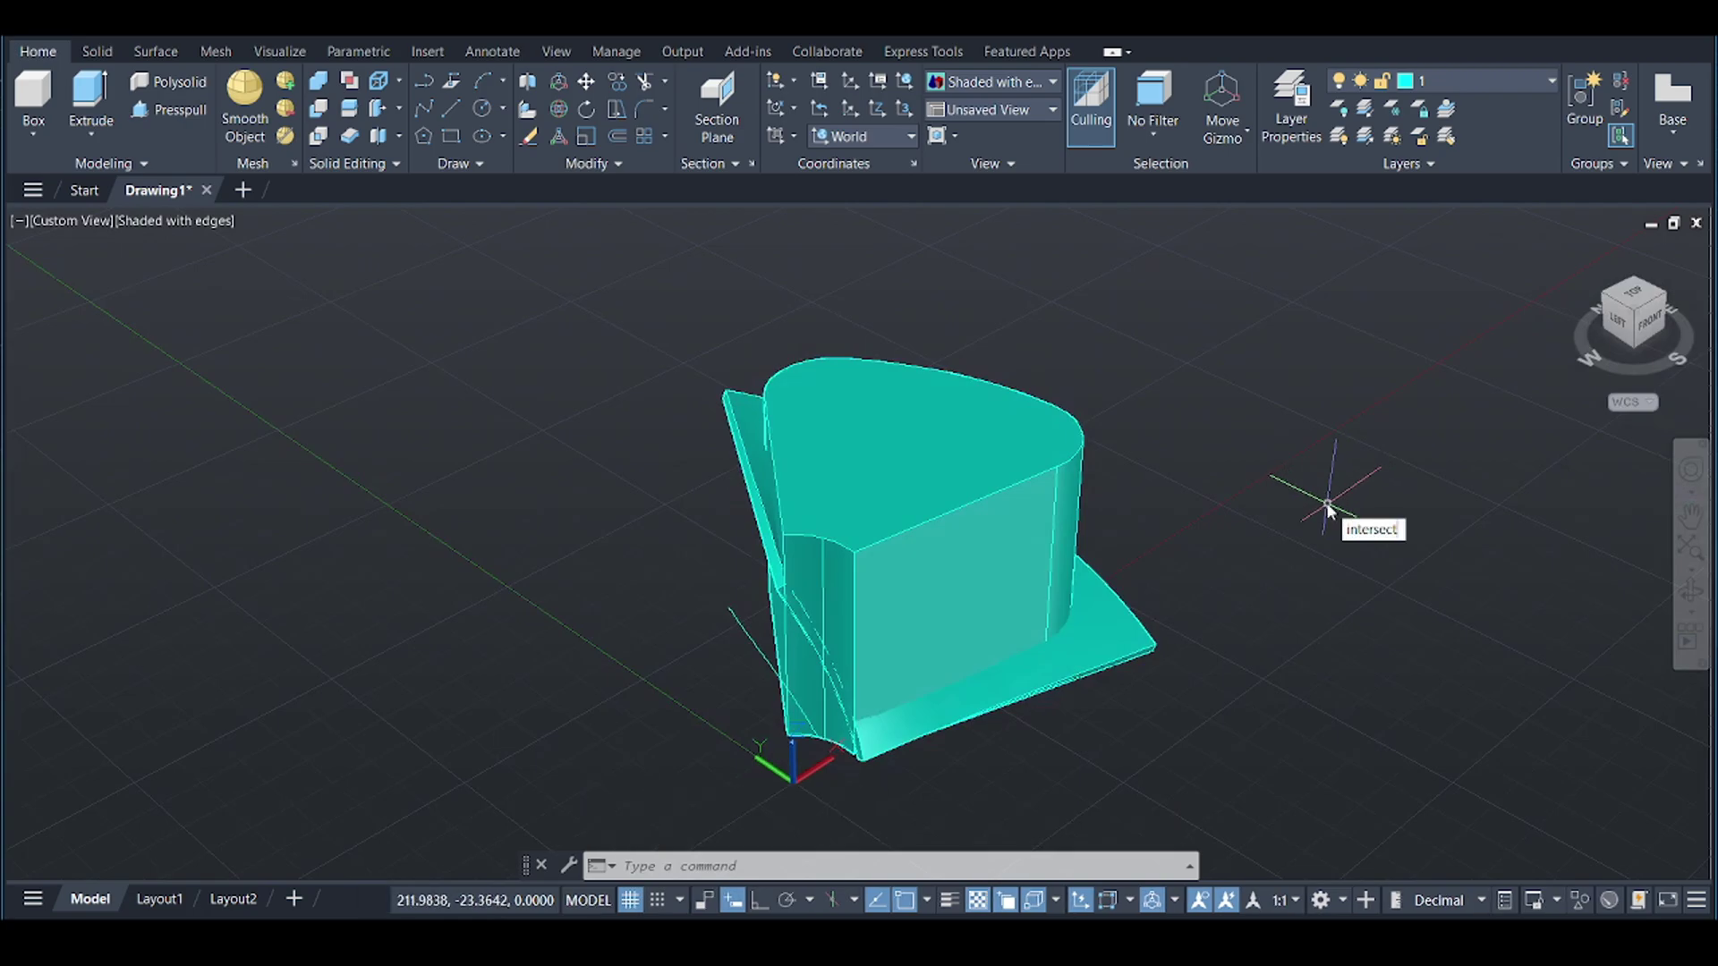
key(Return)
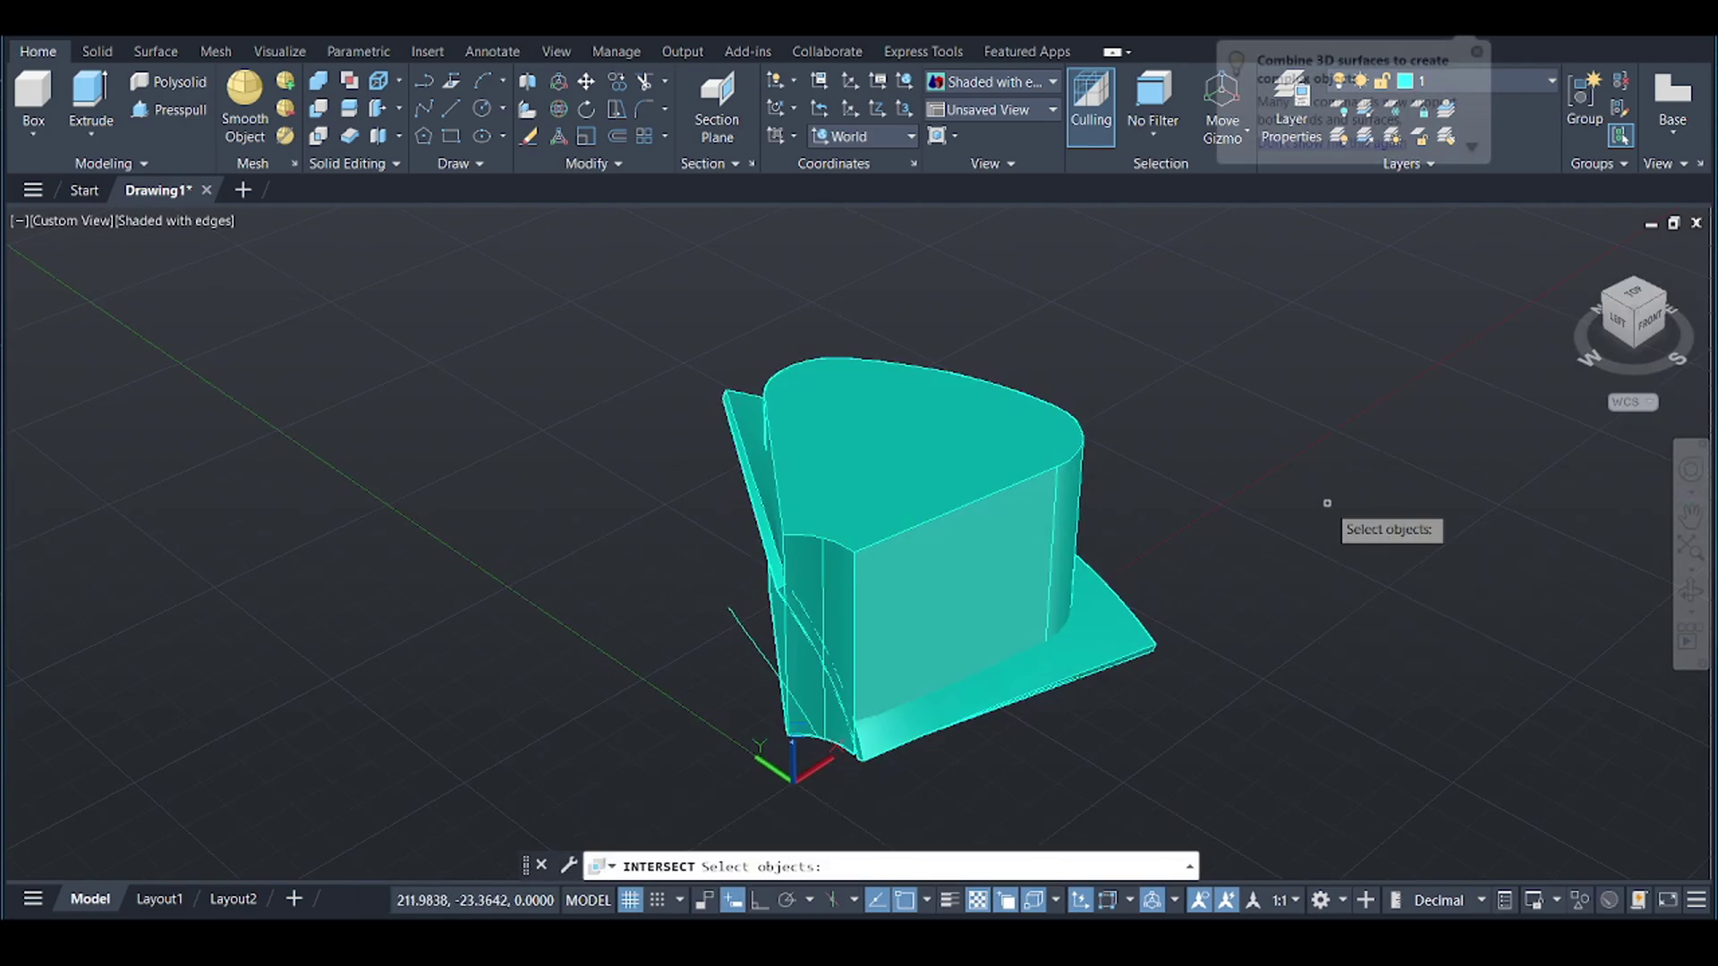
click(1109, 662)
key(Return)
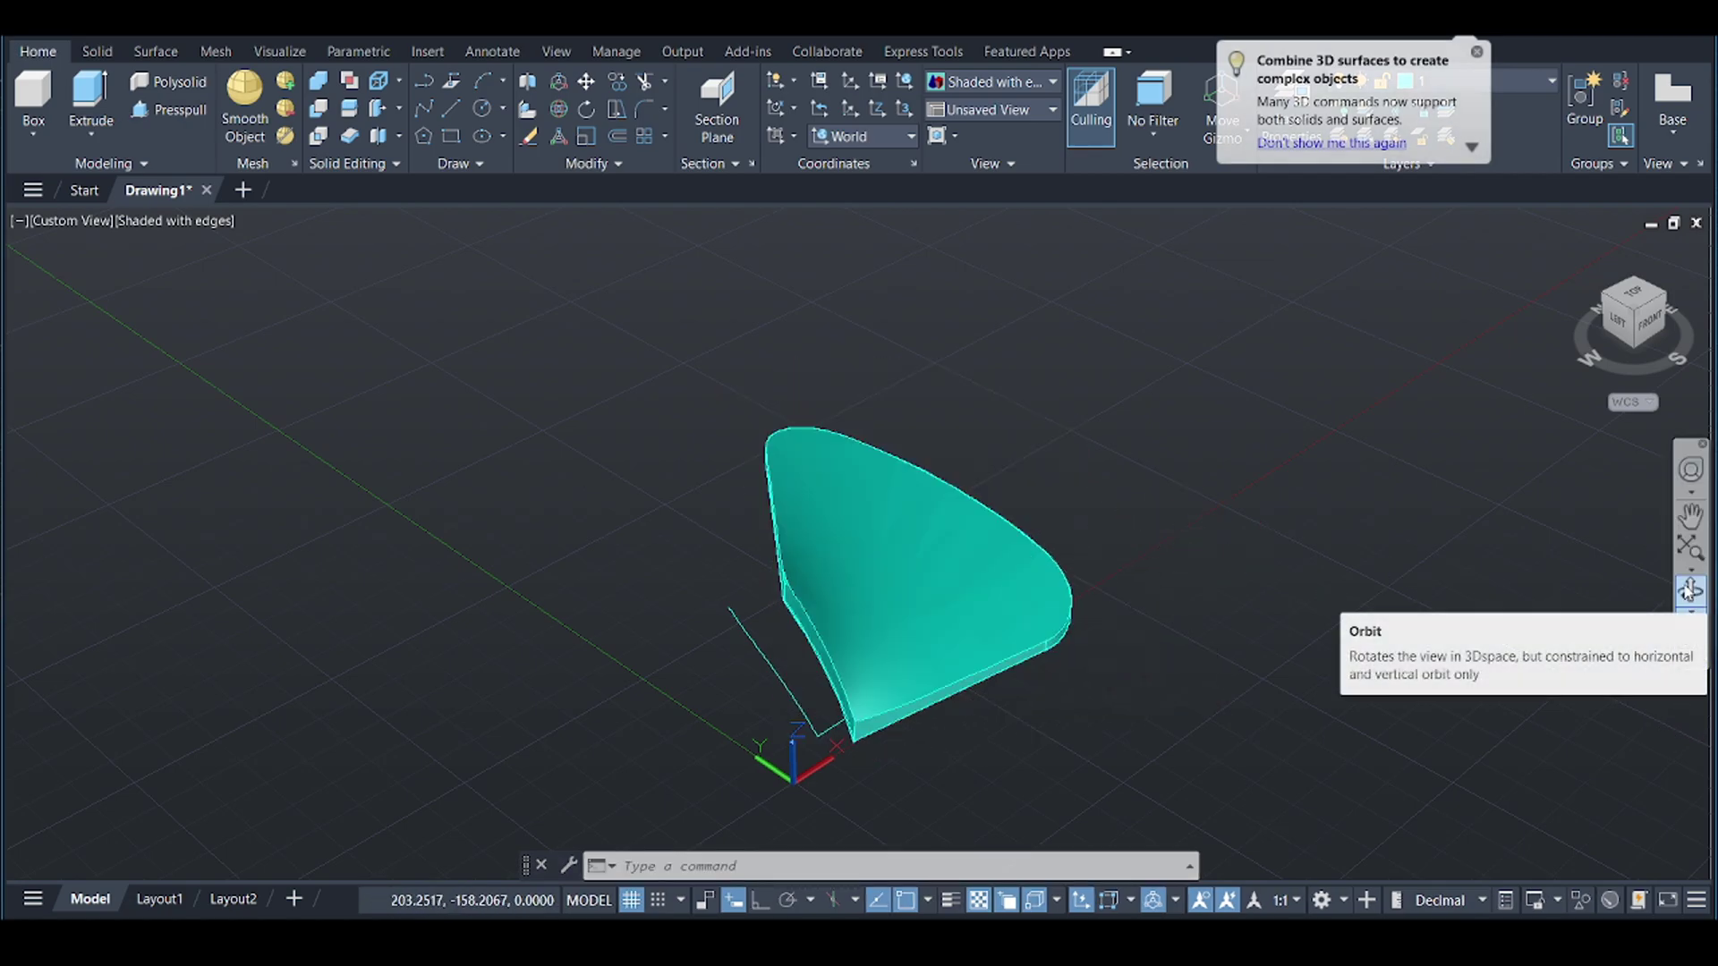
- Draw a circle of radius 20 centred at 0,0 for the hub
click(1574, 250)
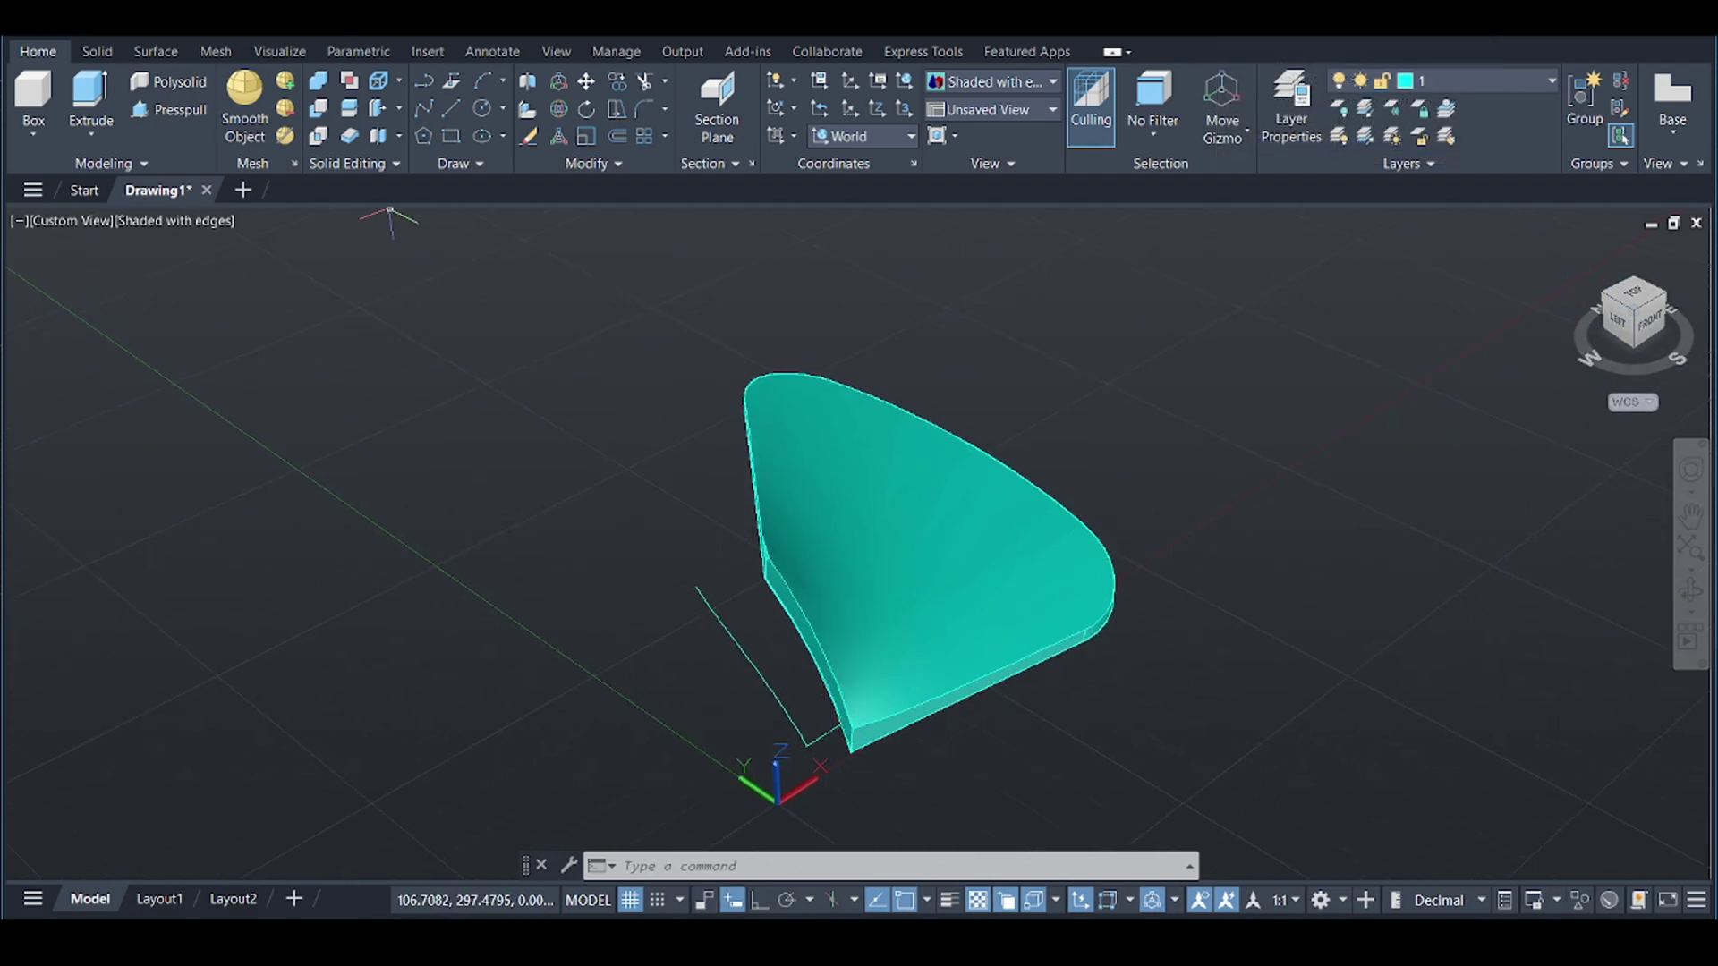
click(483, 108)
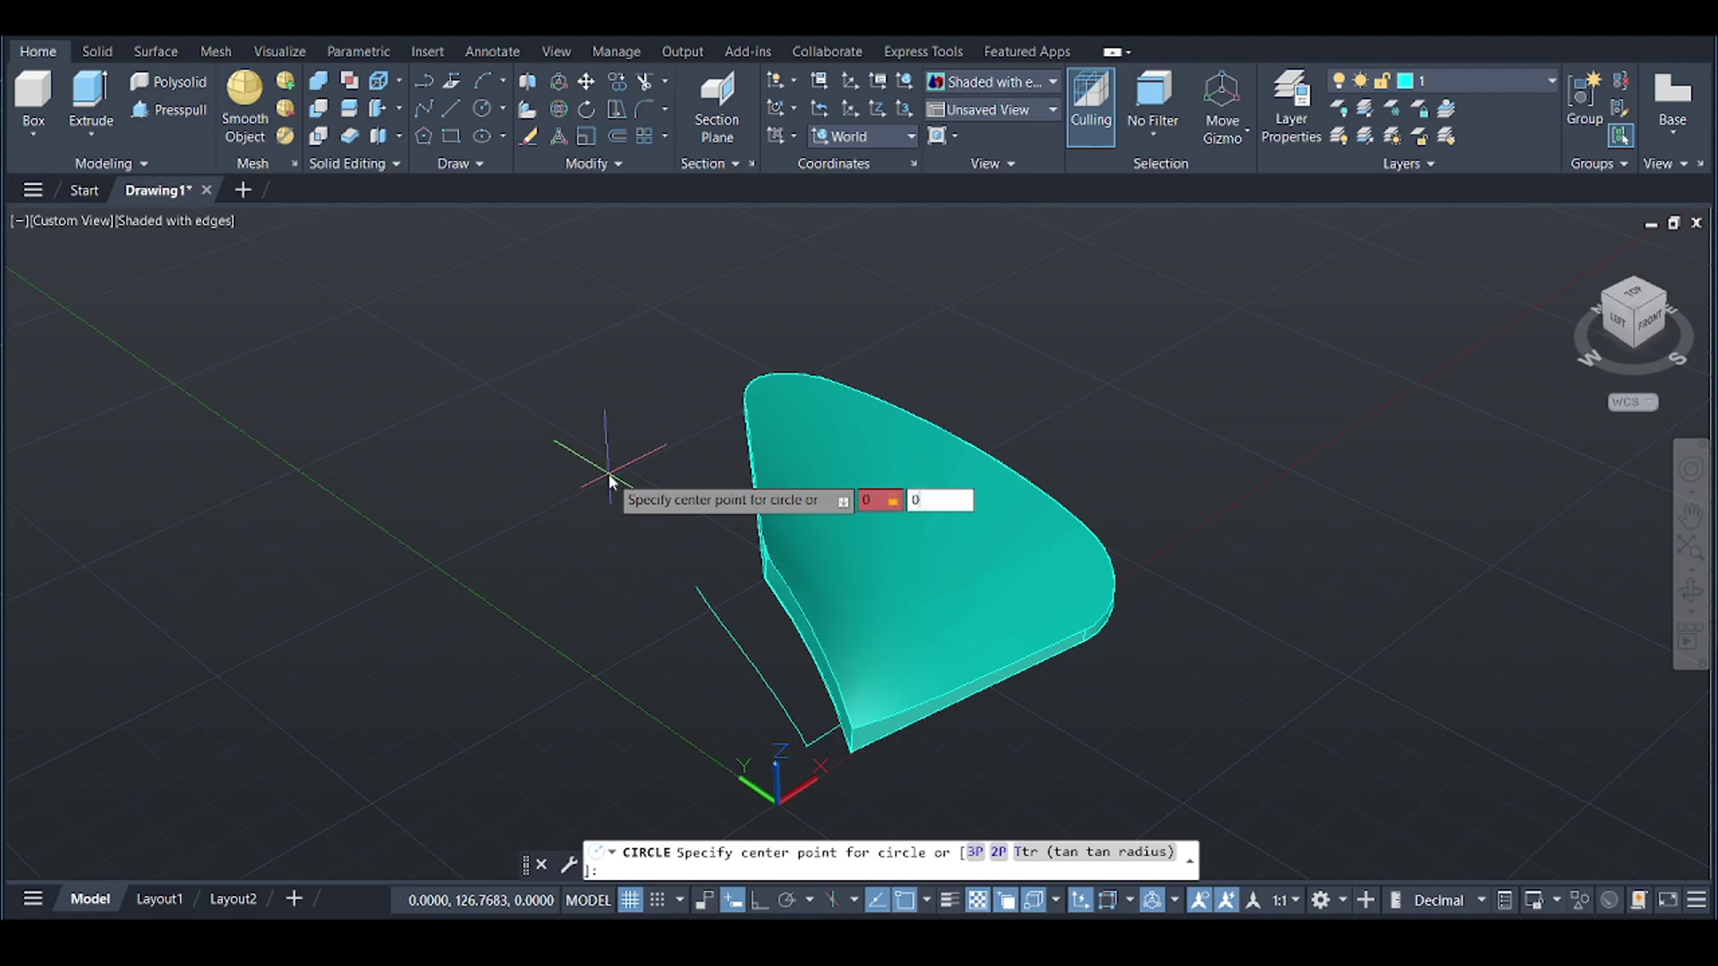
text(0,0)
key(Return)
text(2)
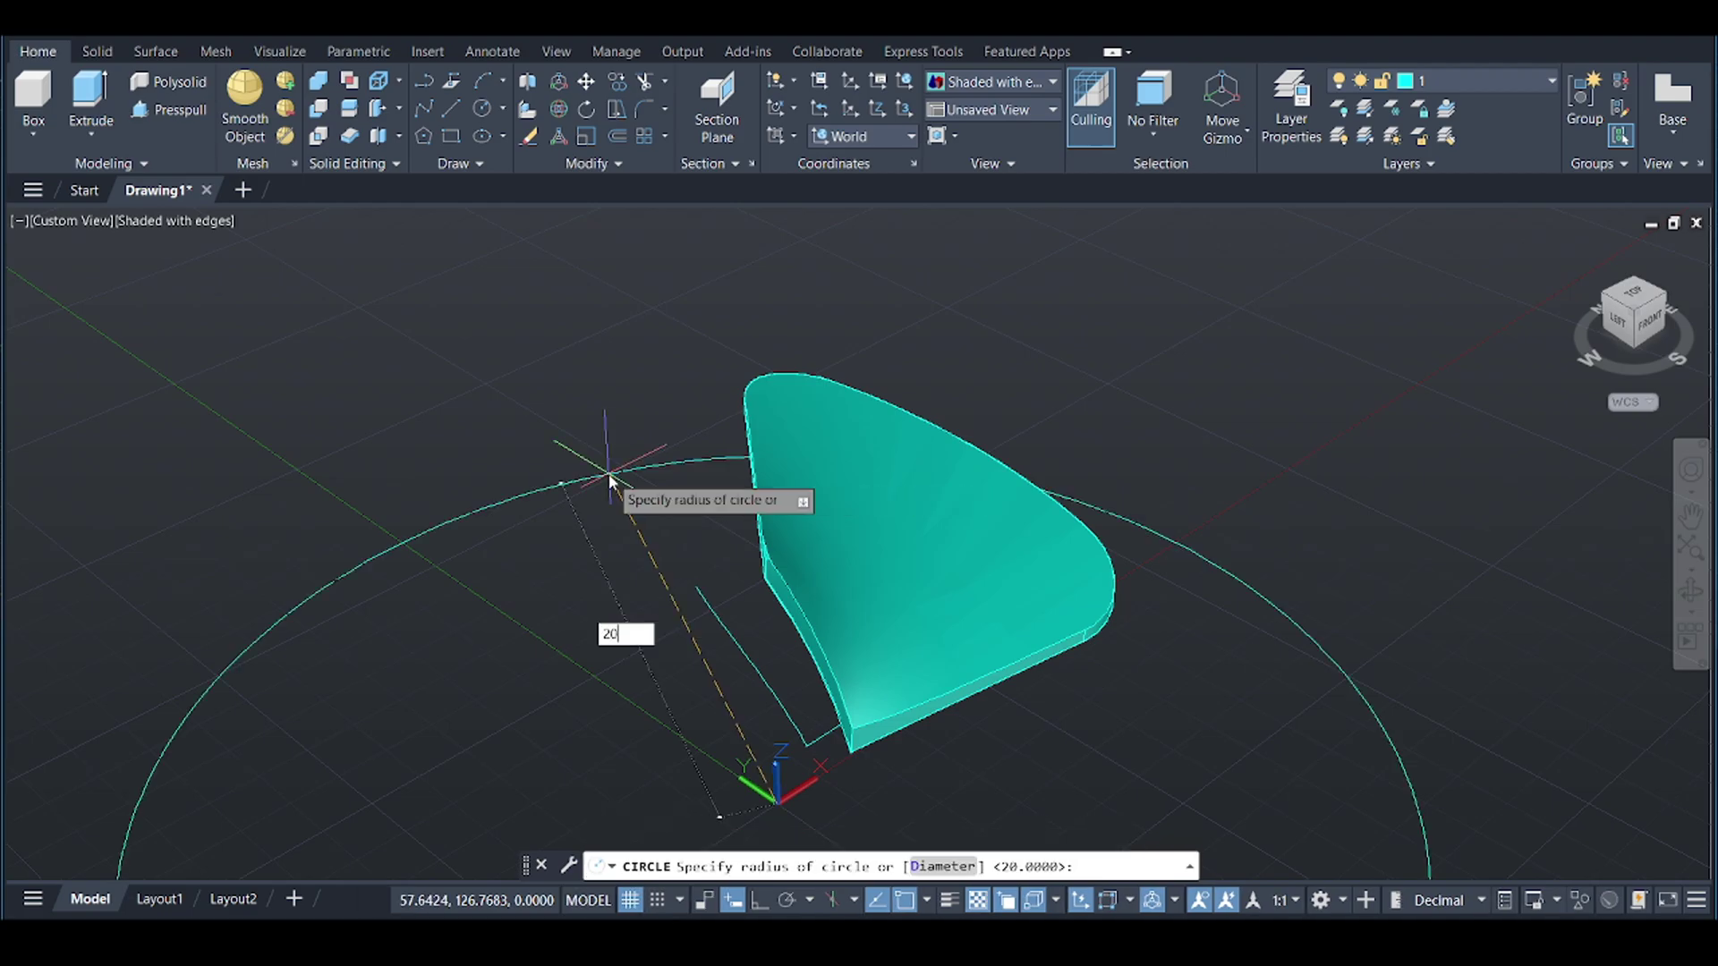
text(0)
key(Return)
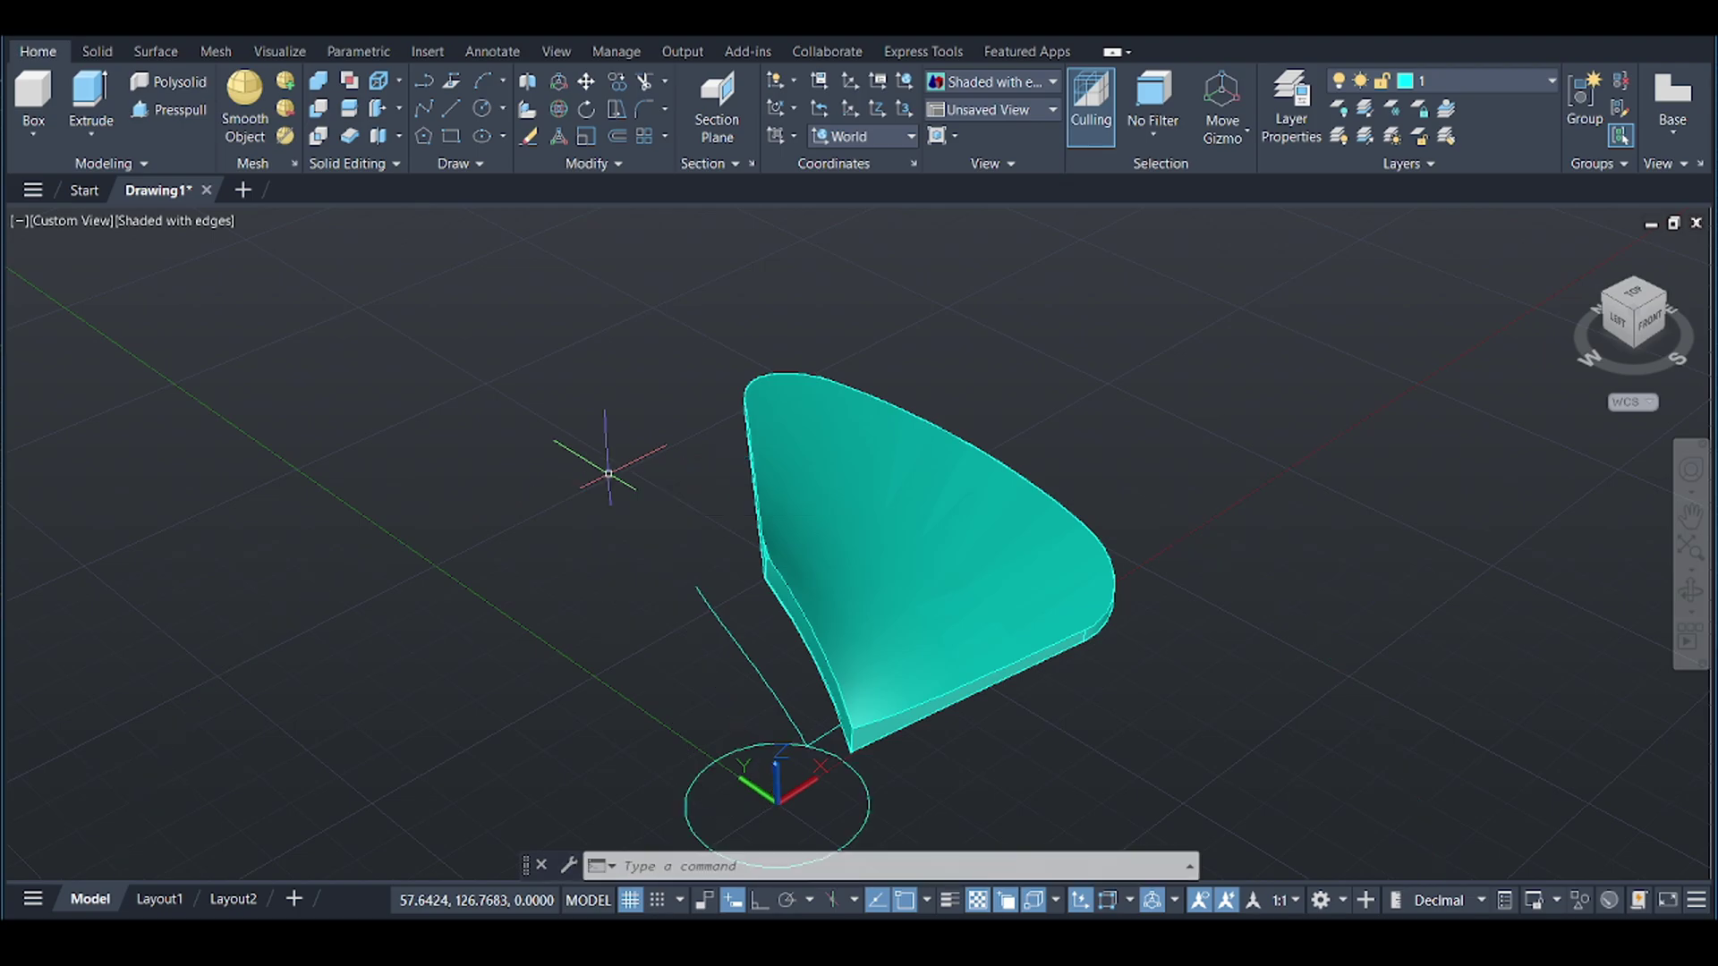
- Extrude the hub circle upward 60 units into a cylinder
scroll(633, 510, down, 1)
text(extr)
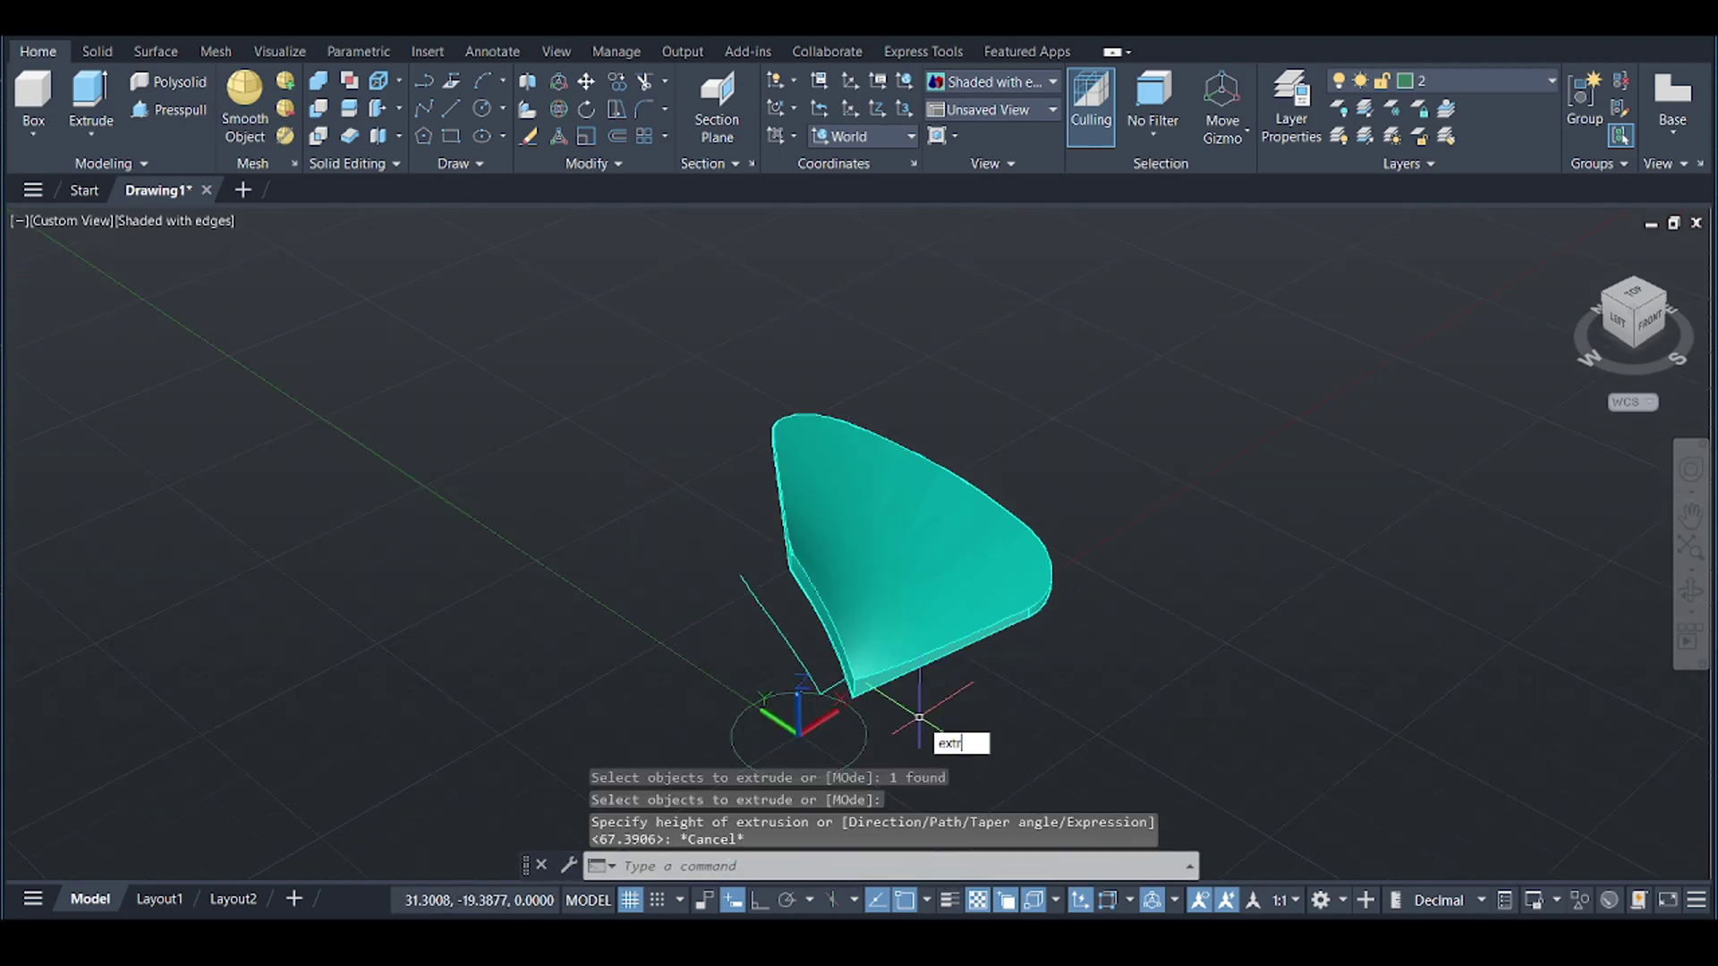
click(984, 768)
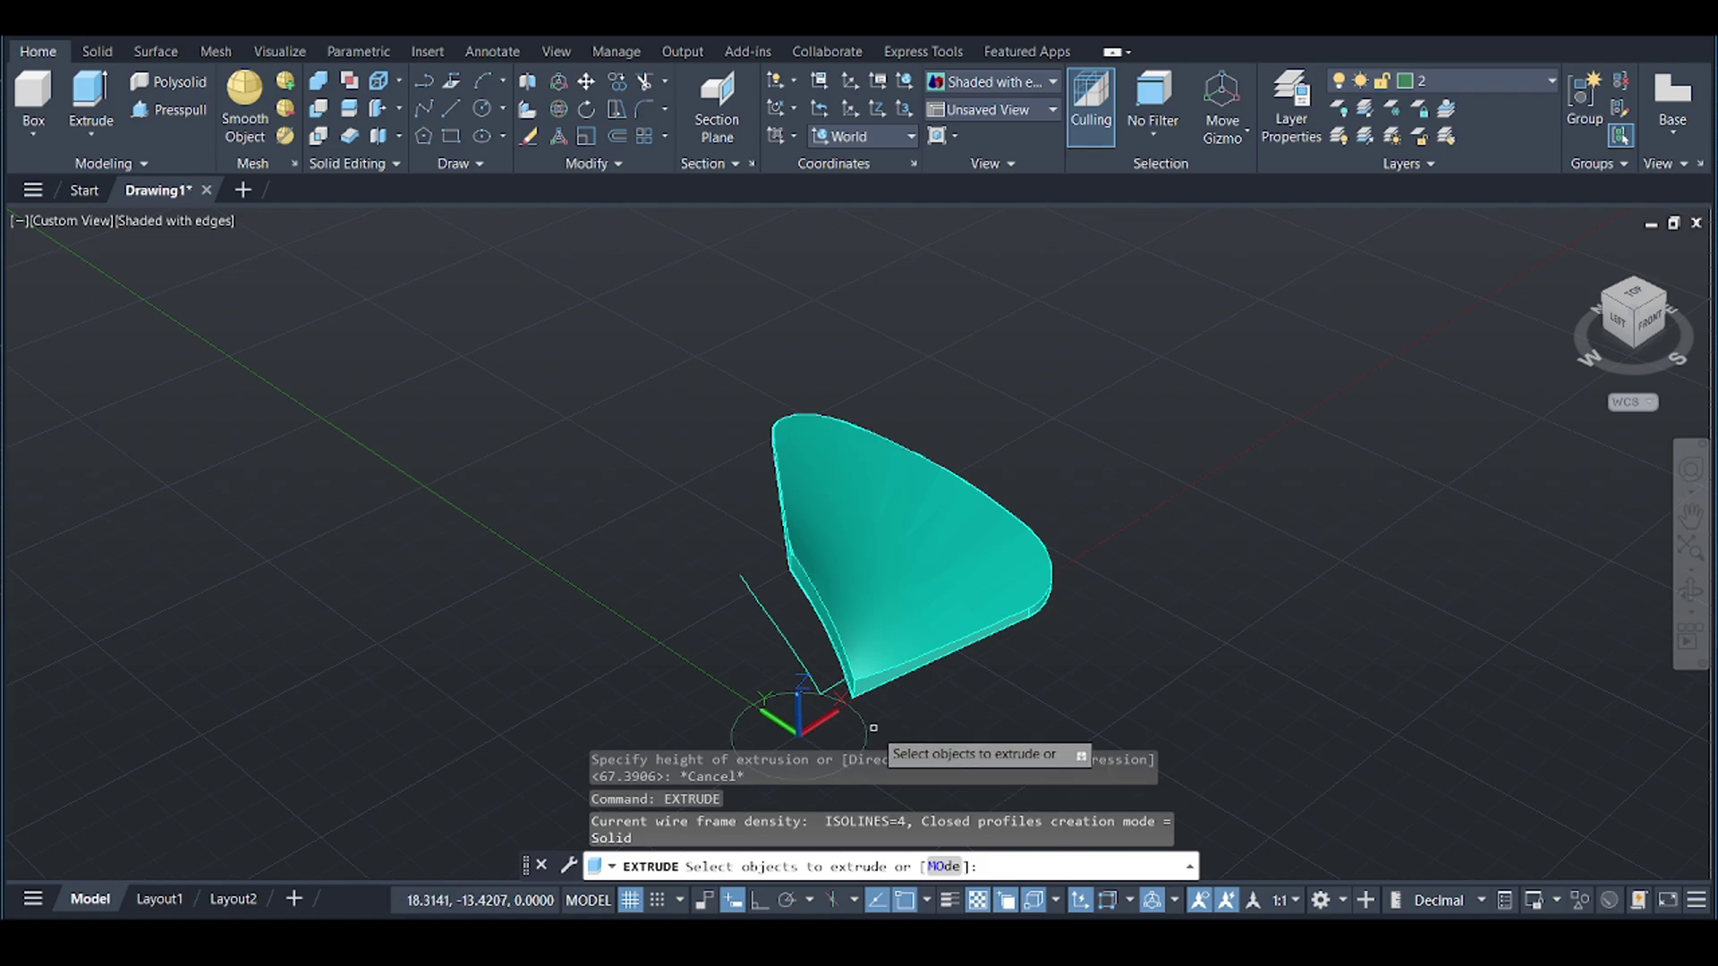
key(Return)
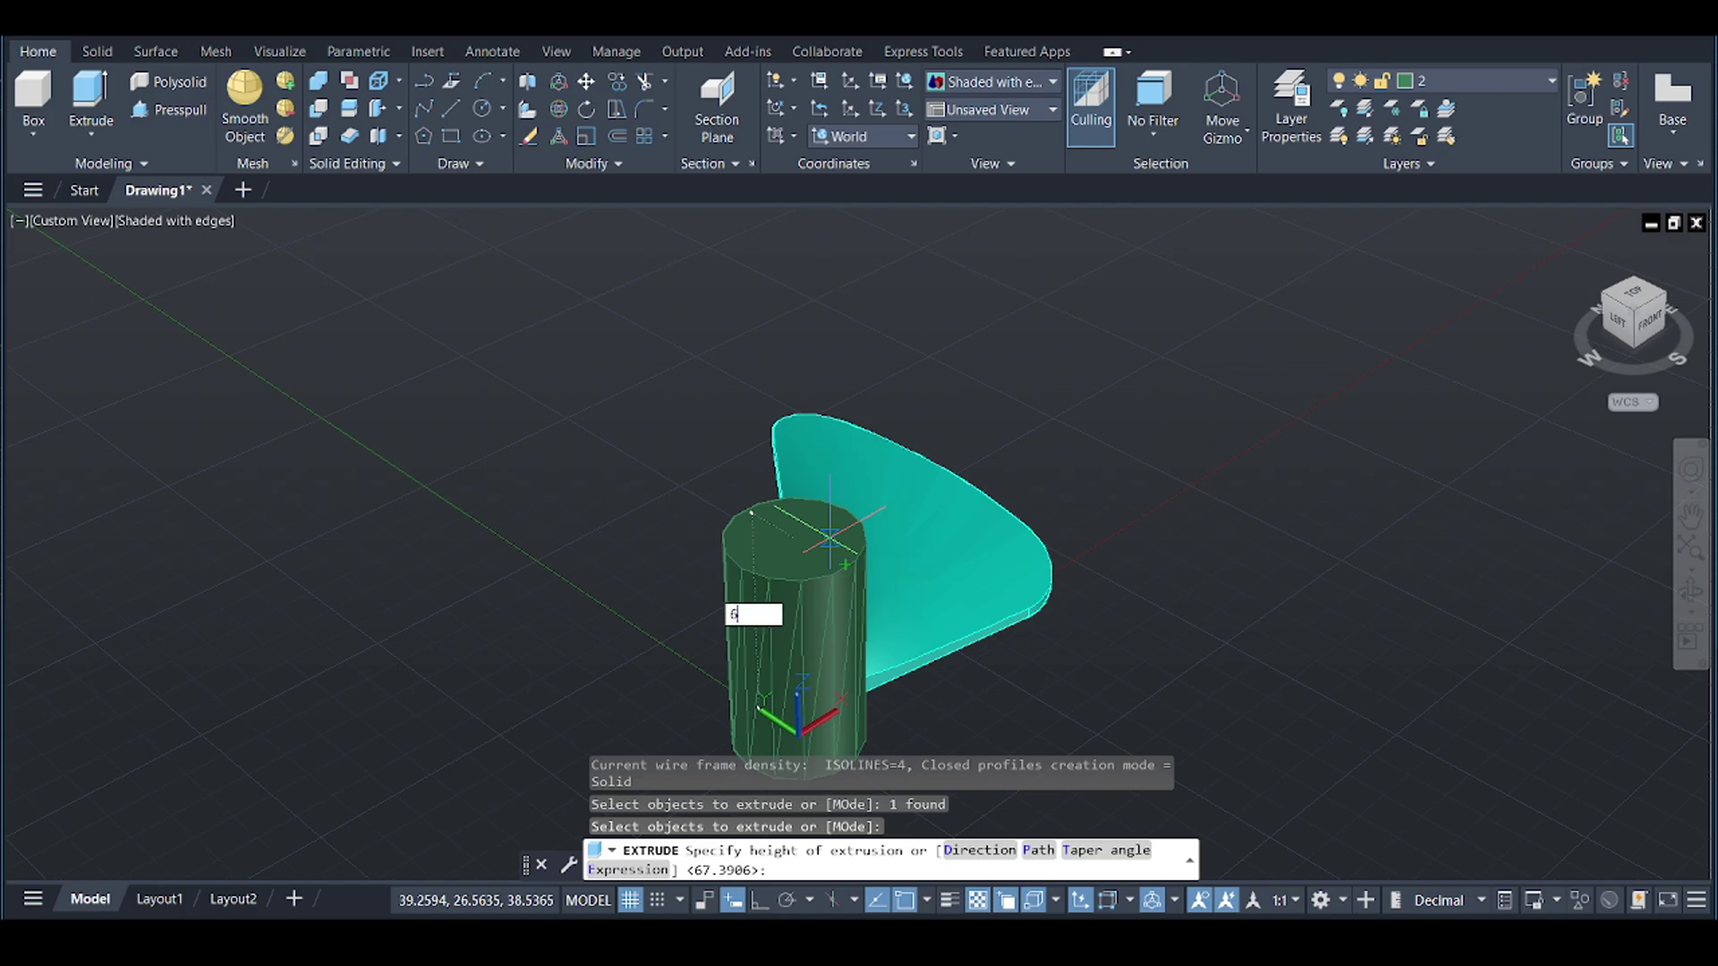
text(0)
key(Return)
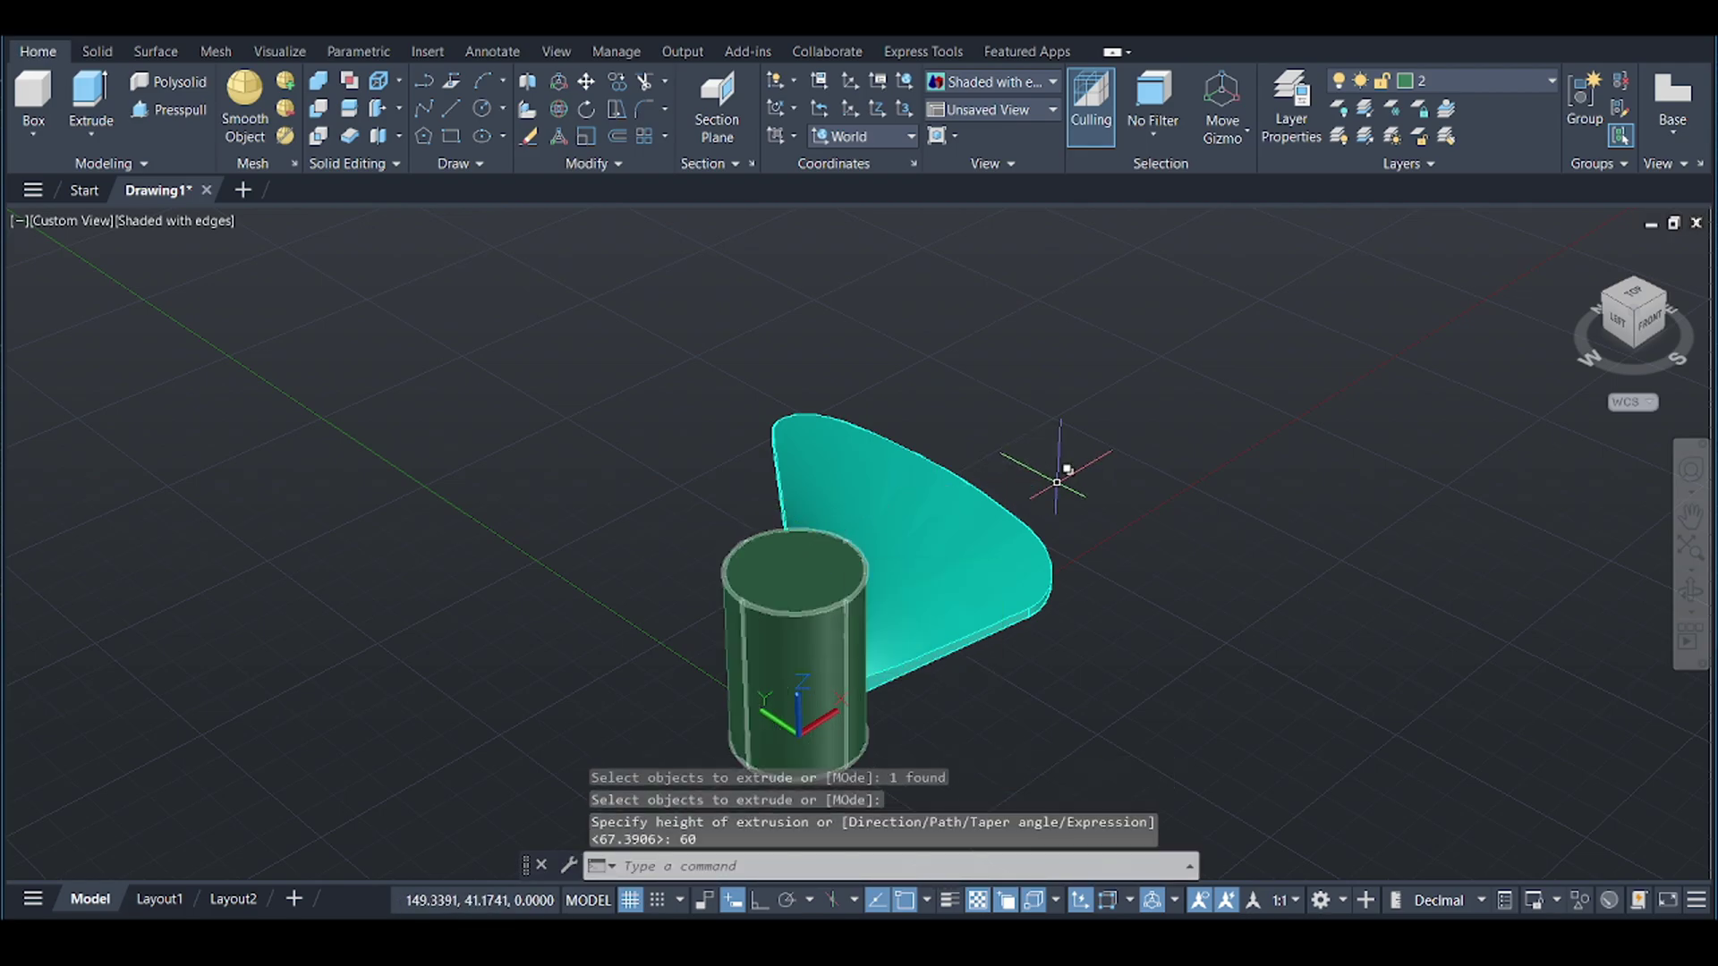
- Add a sphere of radius 20 centred on the hub cylinder's top face to form a domed nose
click(1690, 591)
drag(1081, 603, 1450, 642)
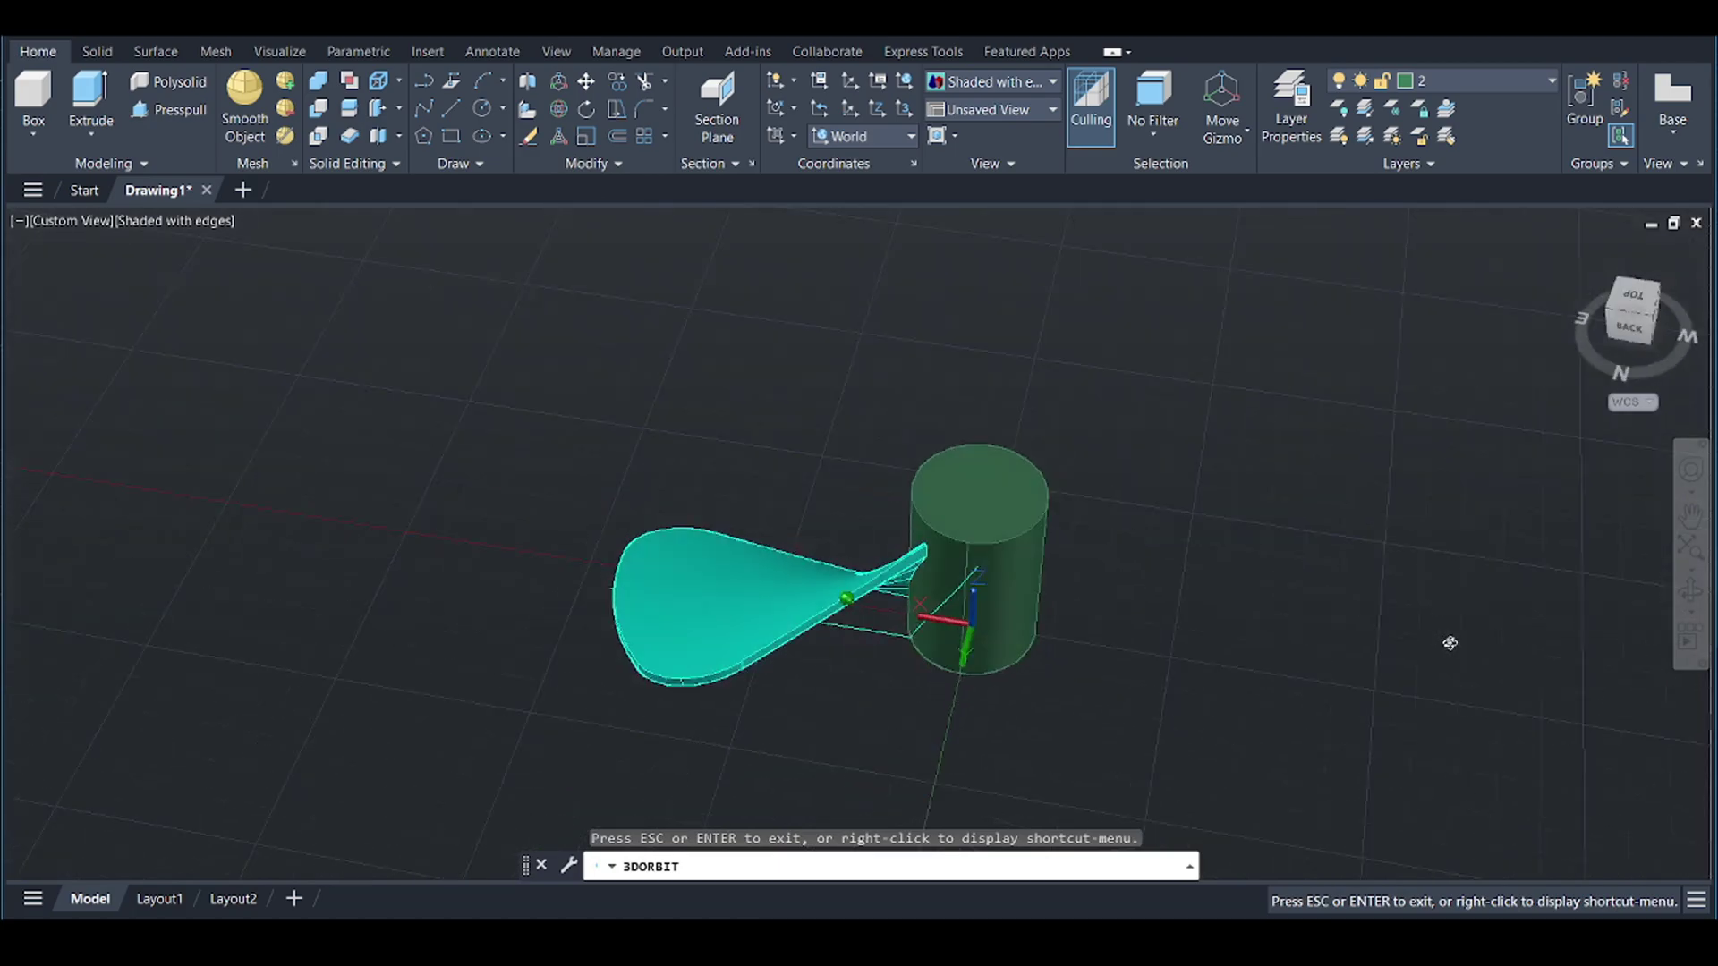
drag(1071, 578, 582, 284)
key(Escape)
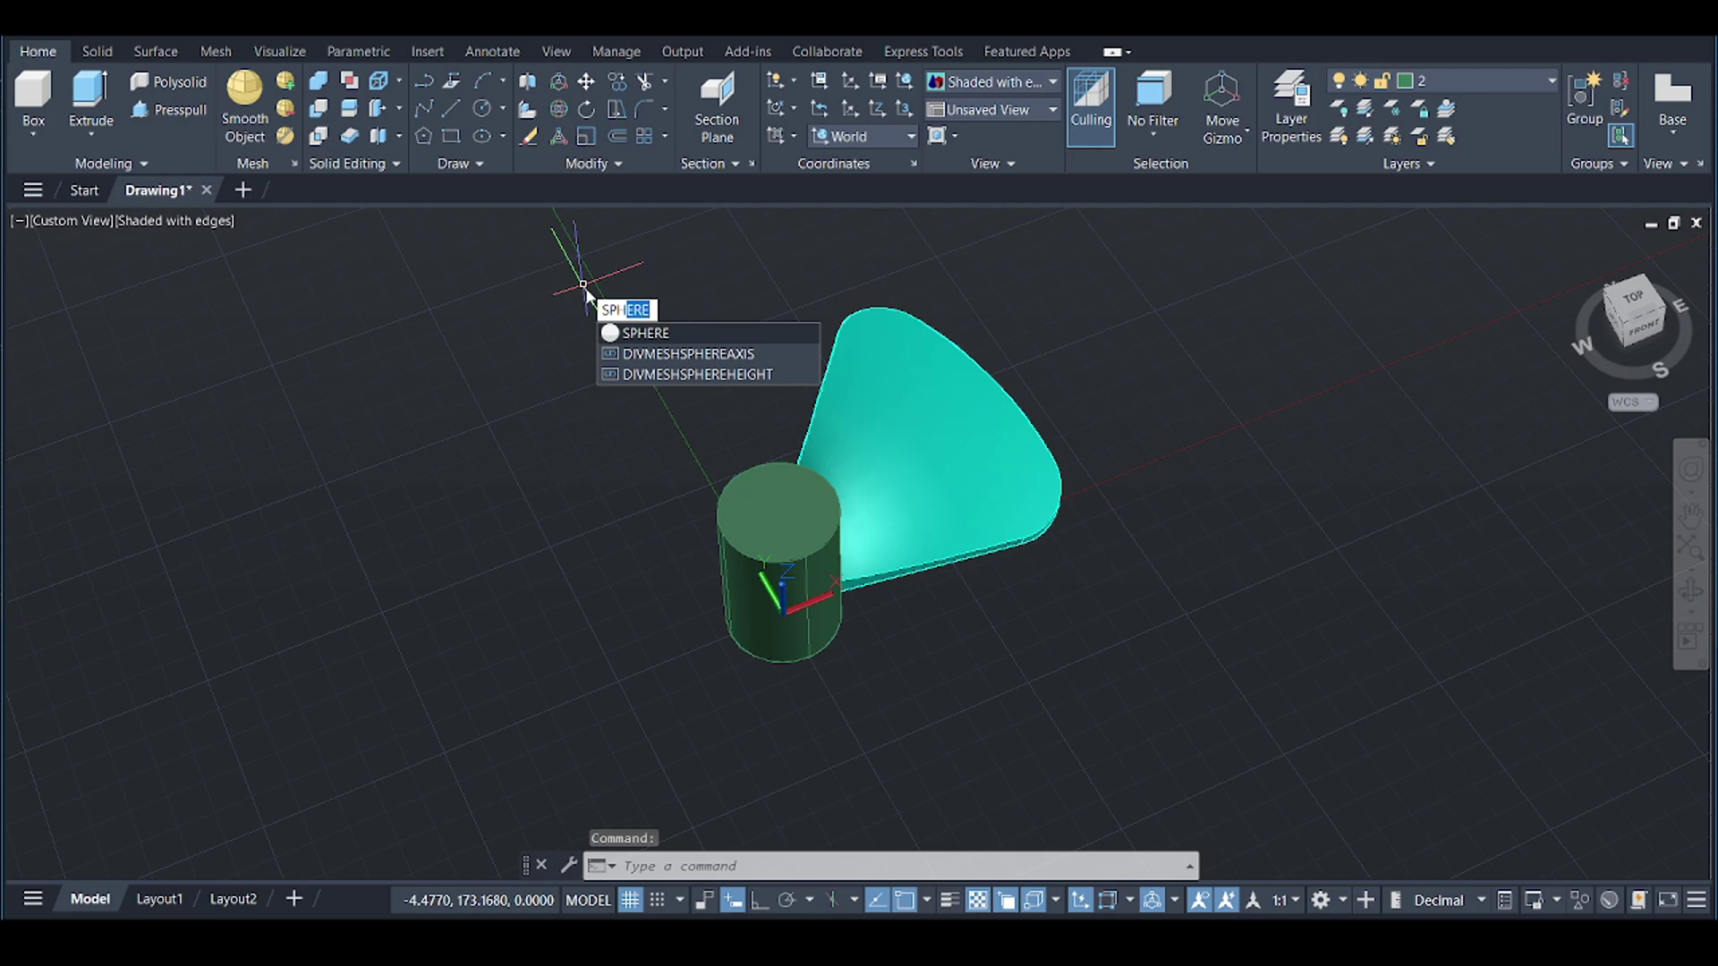
click(662, 333)
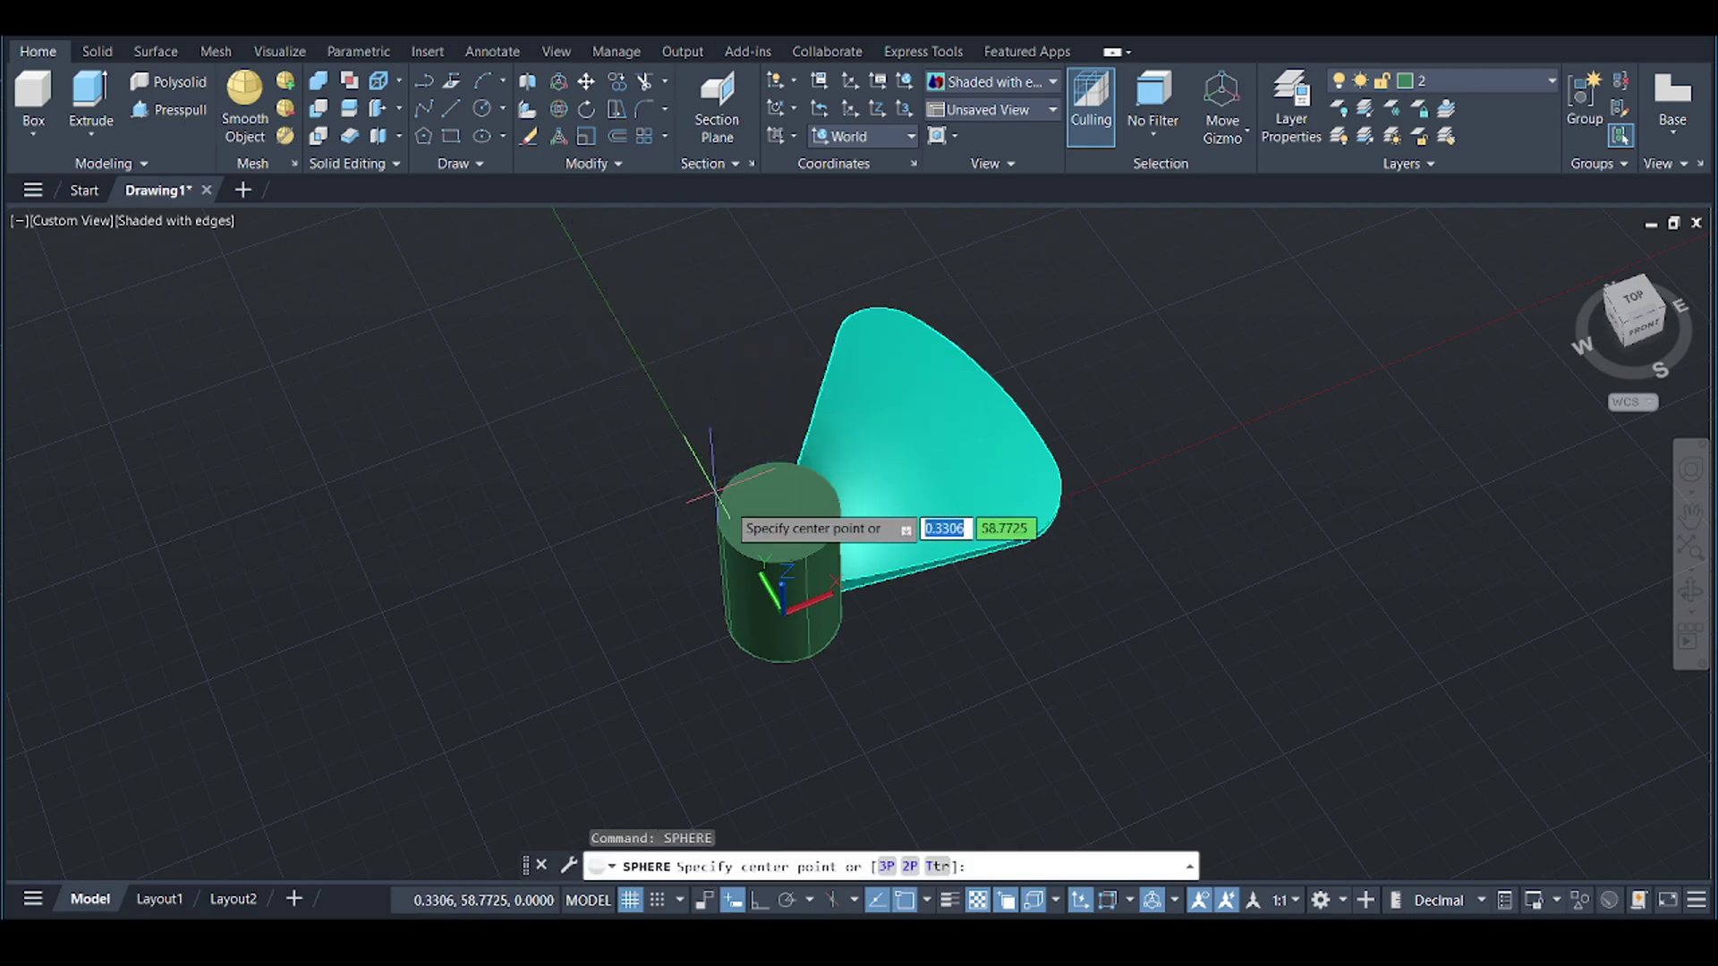
shift+right_click(775, 508)
click(828, 662)
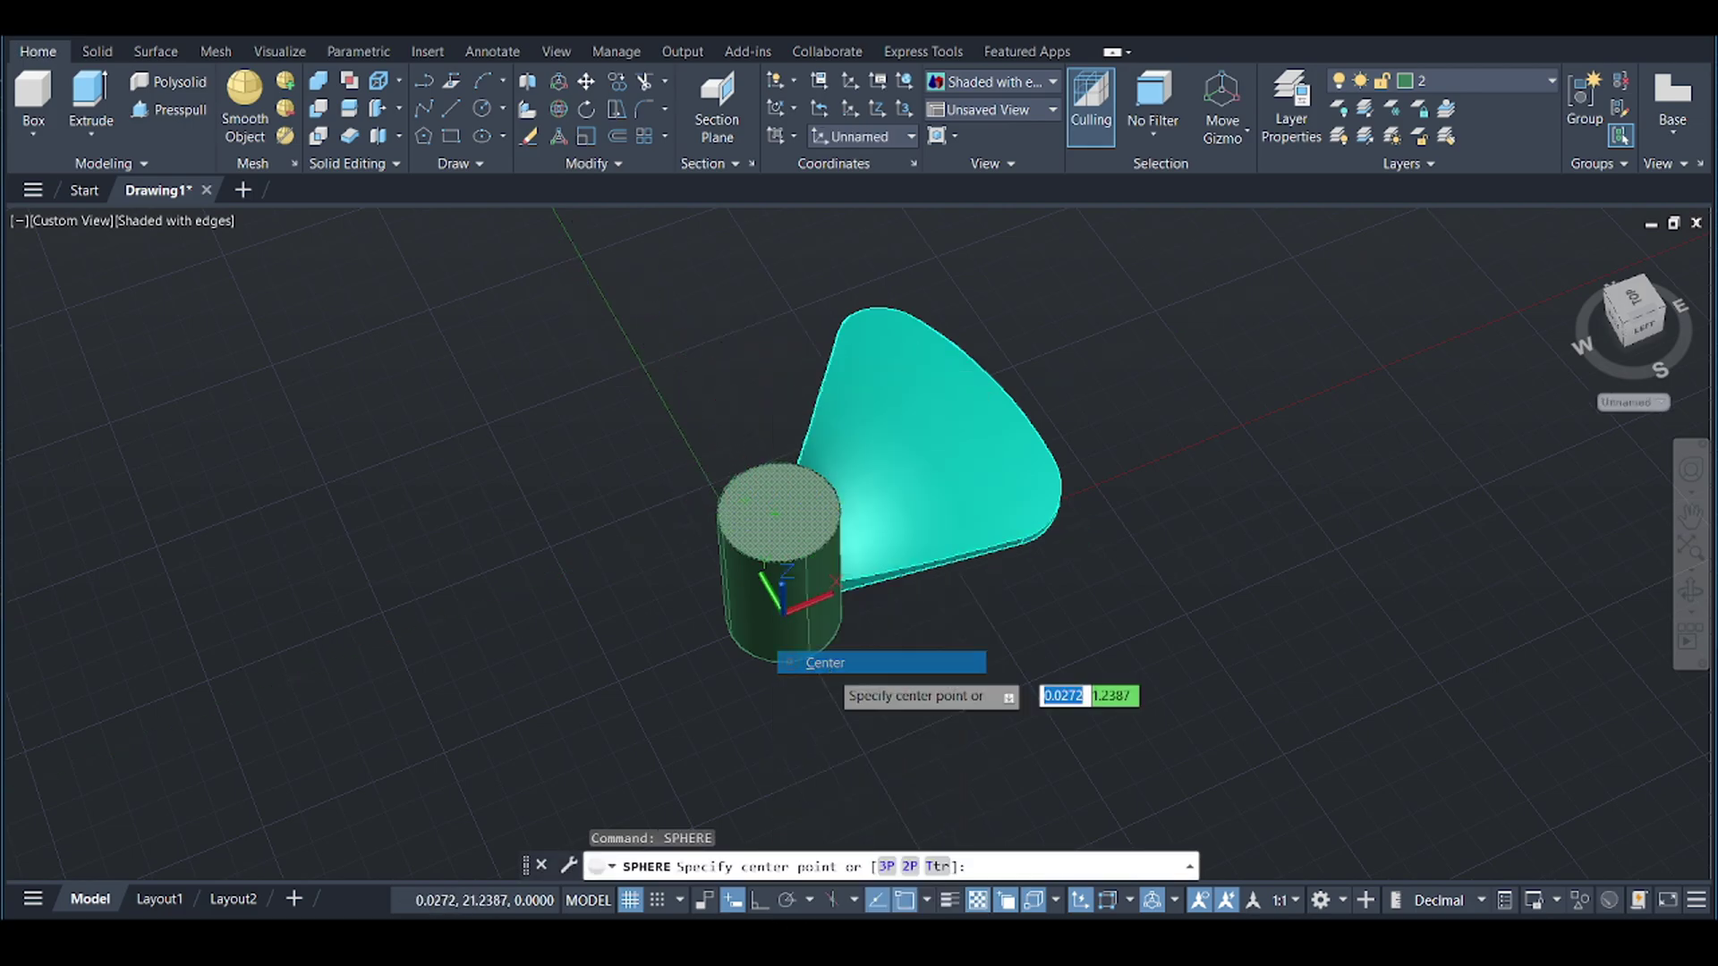
click(779, 512)
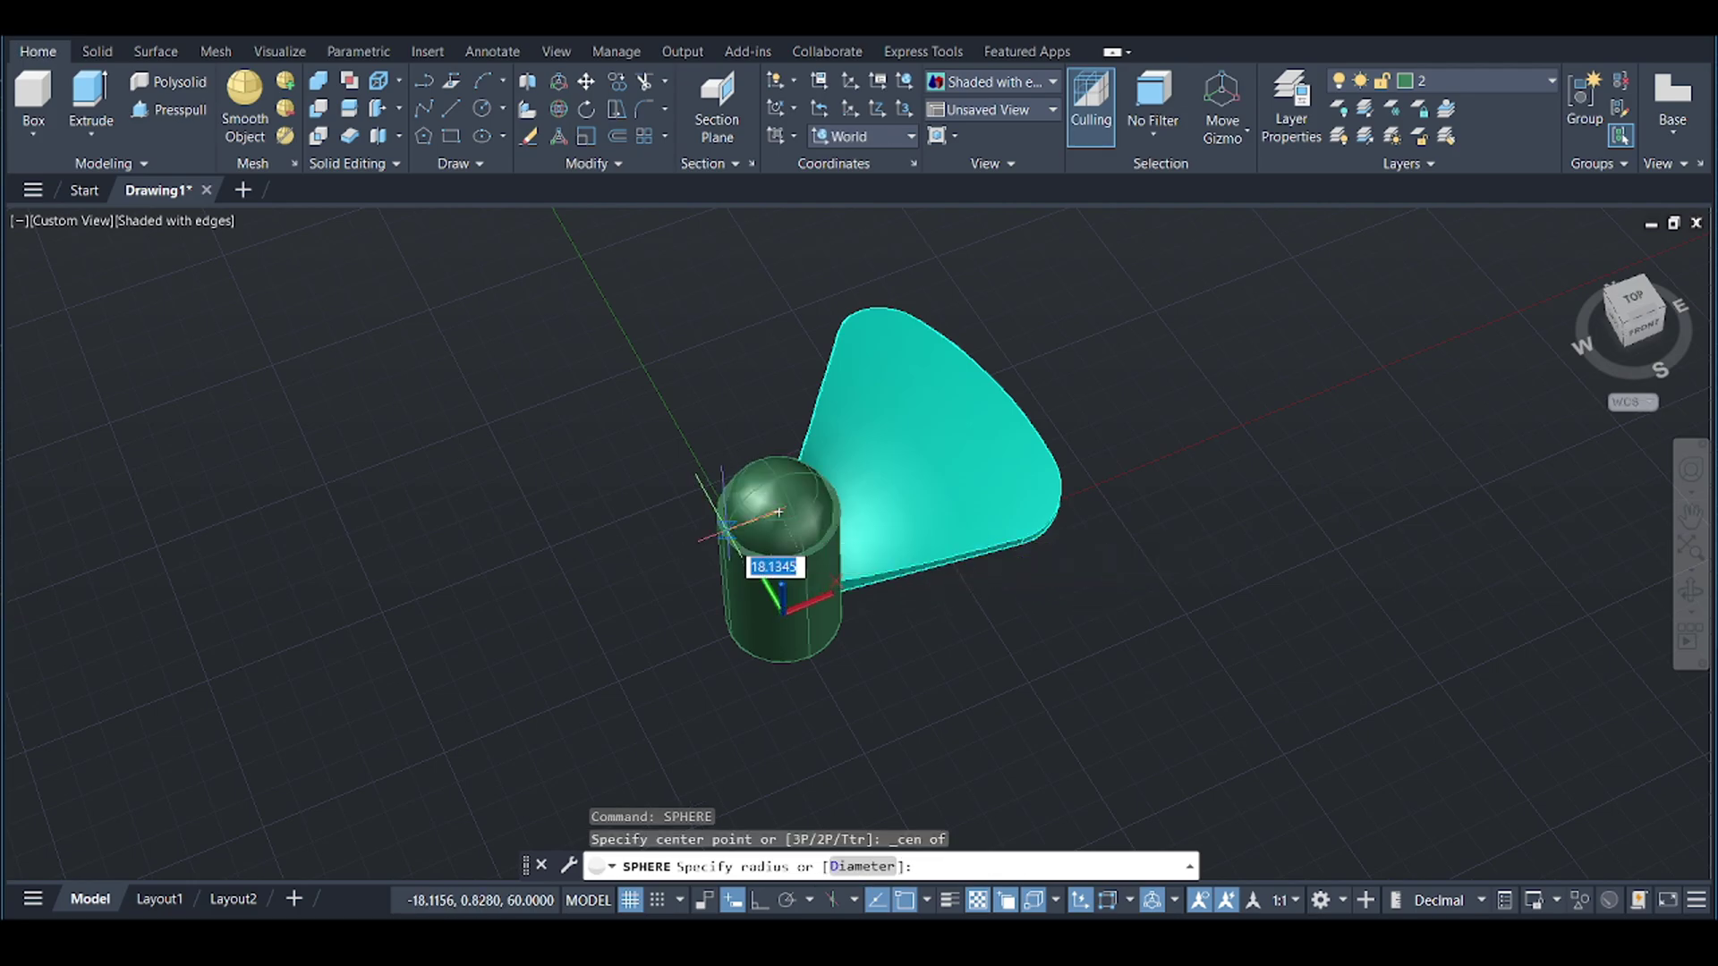
text(20)
key(Return)
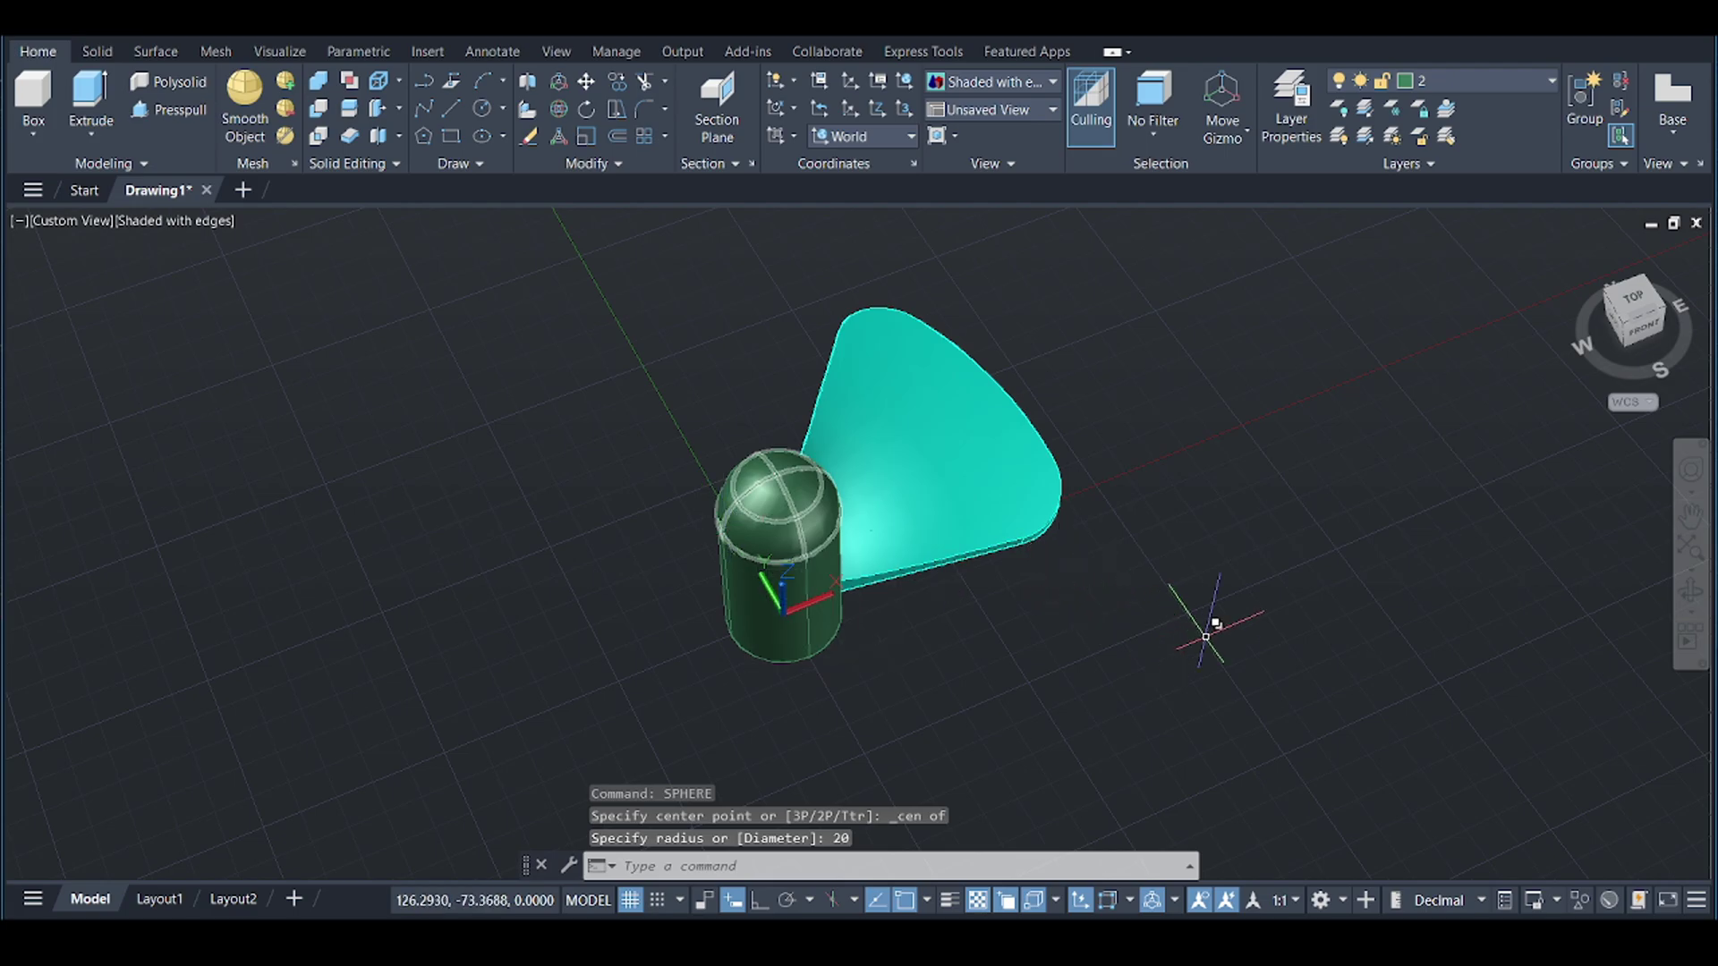
- Create a polar array of the blade around the centre of the hub's base circle
click(1686, 598)
drag(1147, 586, 1059, 518)
scroll(983, 567, up, 2)
key(Escape)
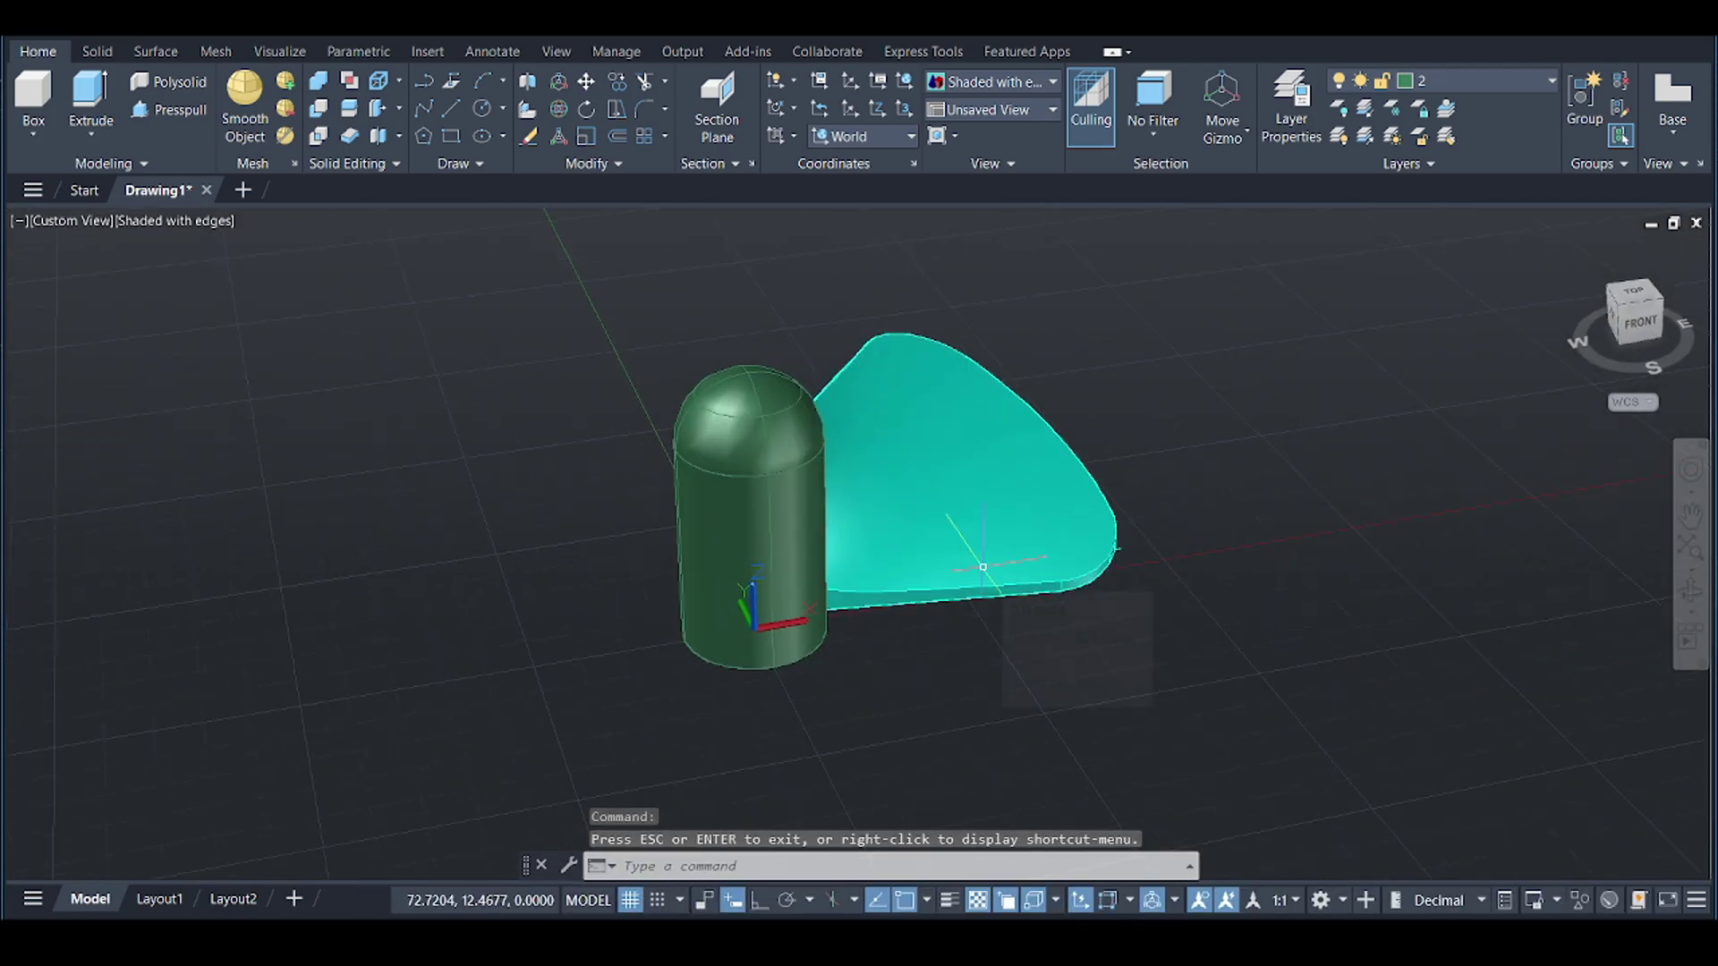
text(array)
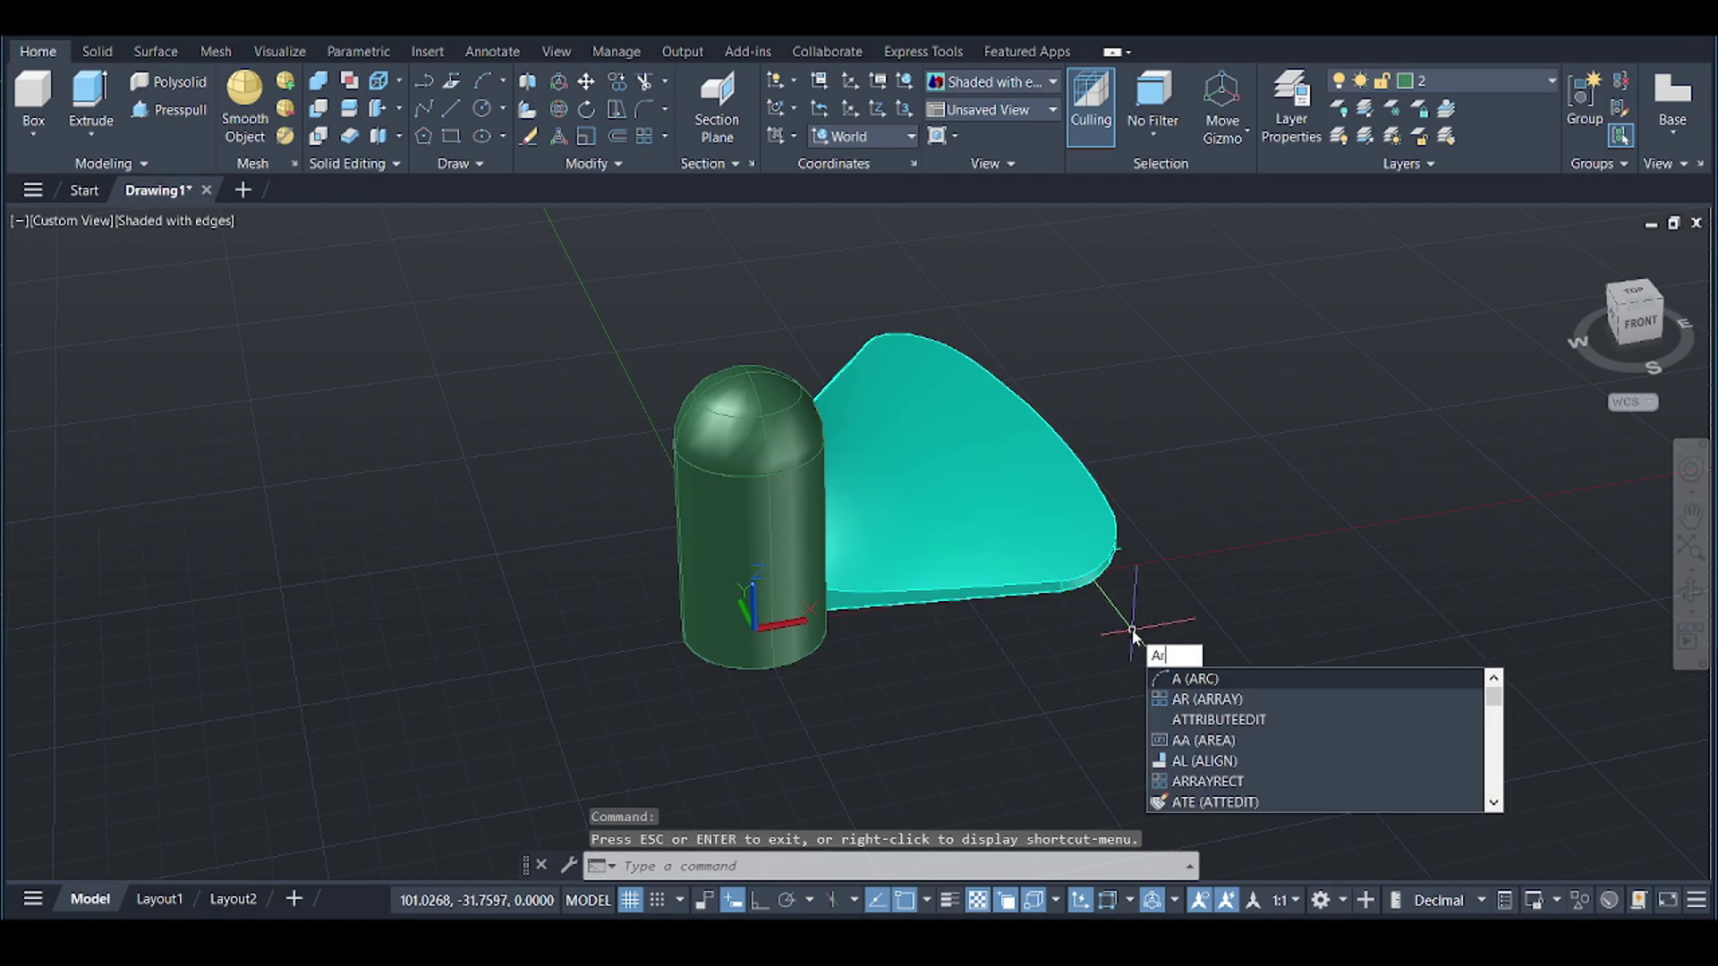
key(Return)
click(1013, 573)
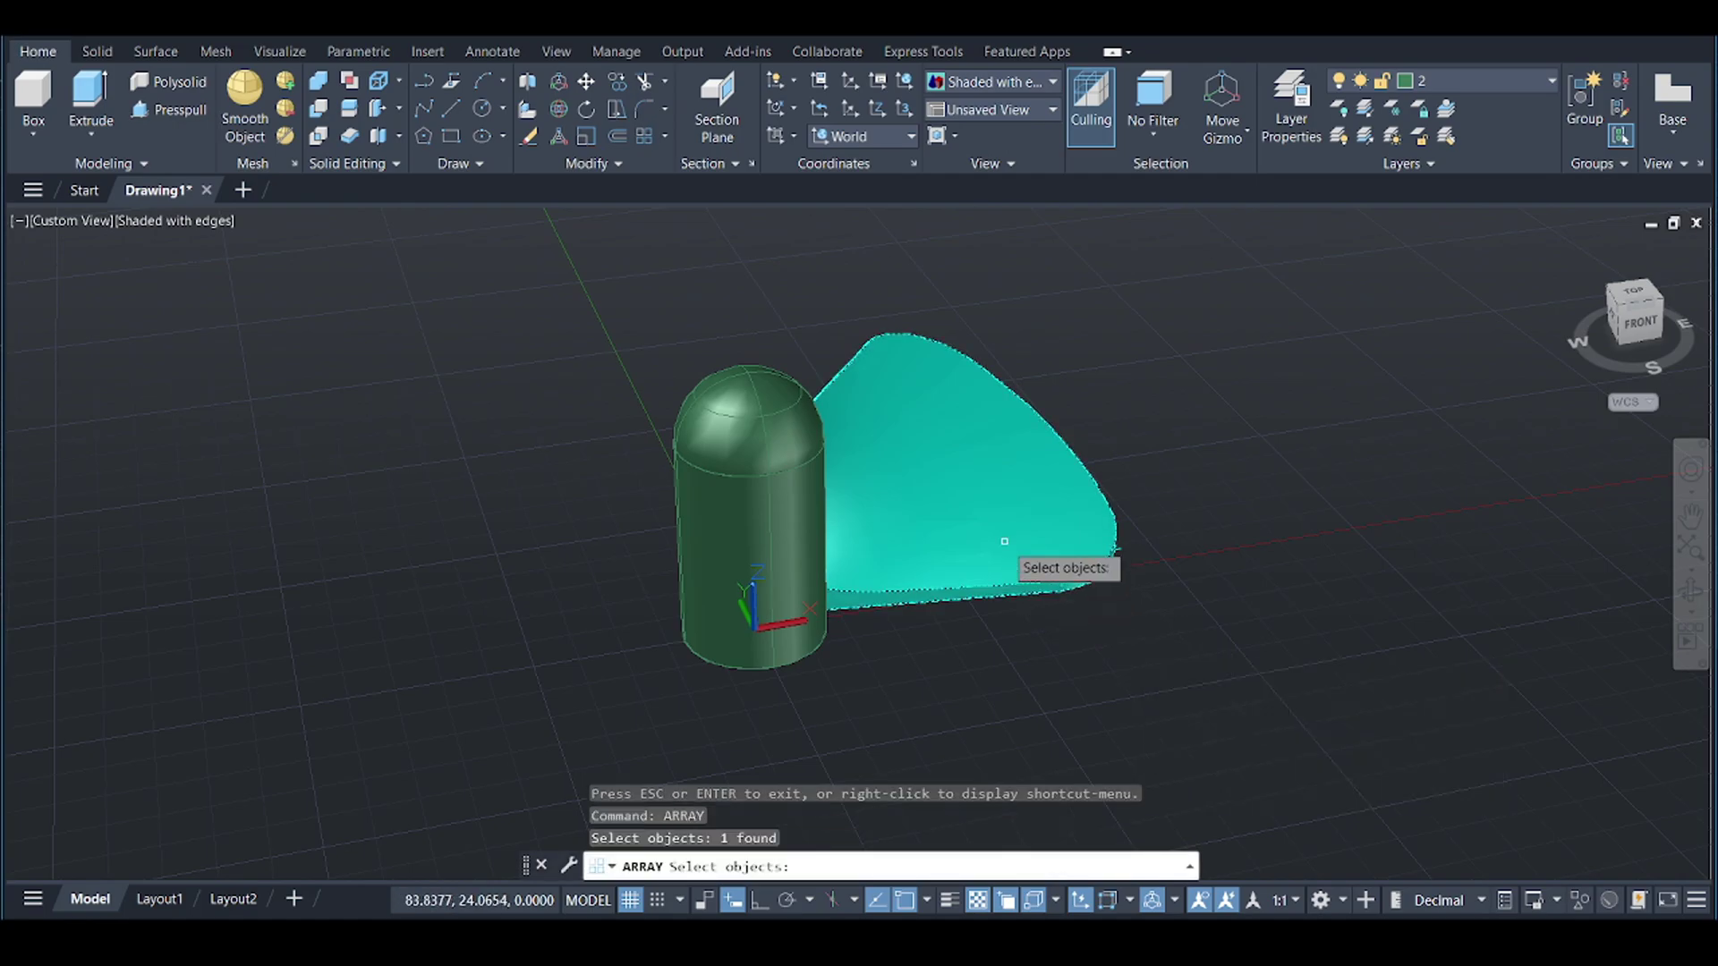
key(Return)
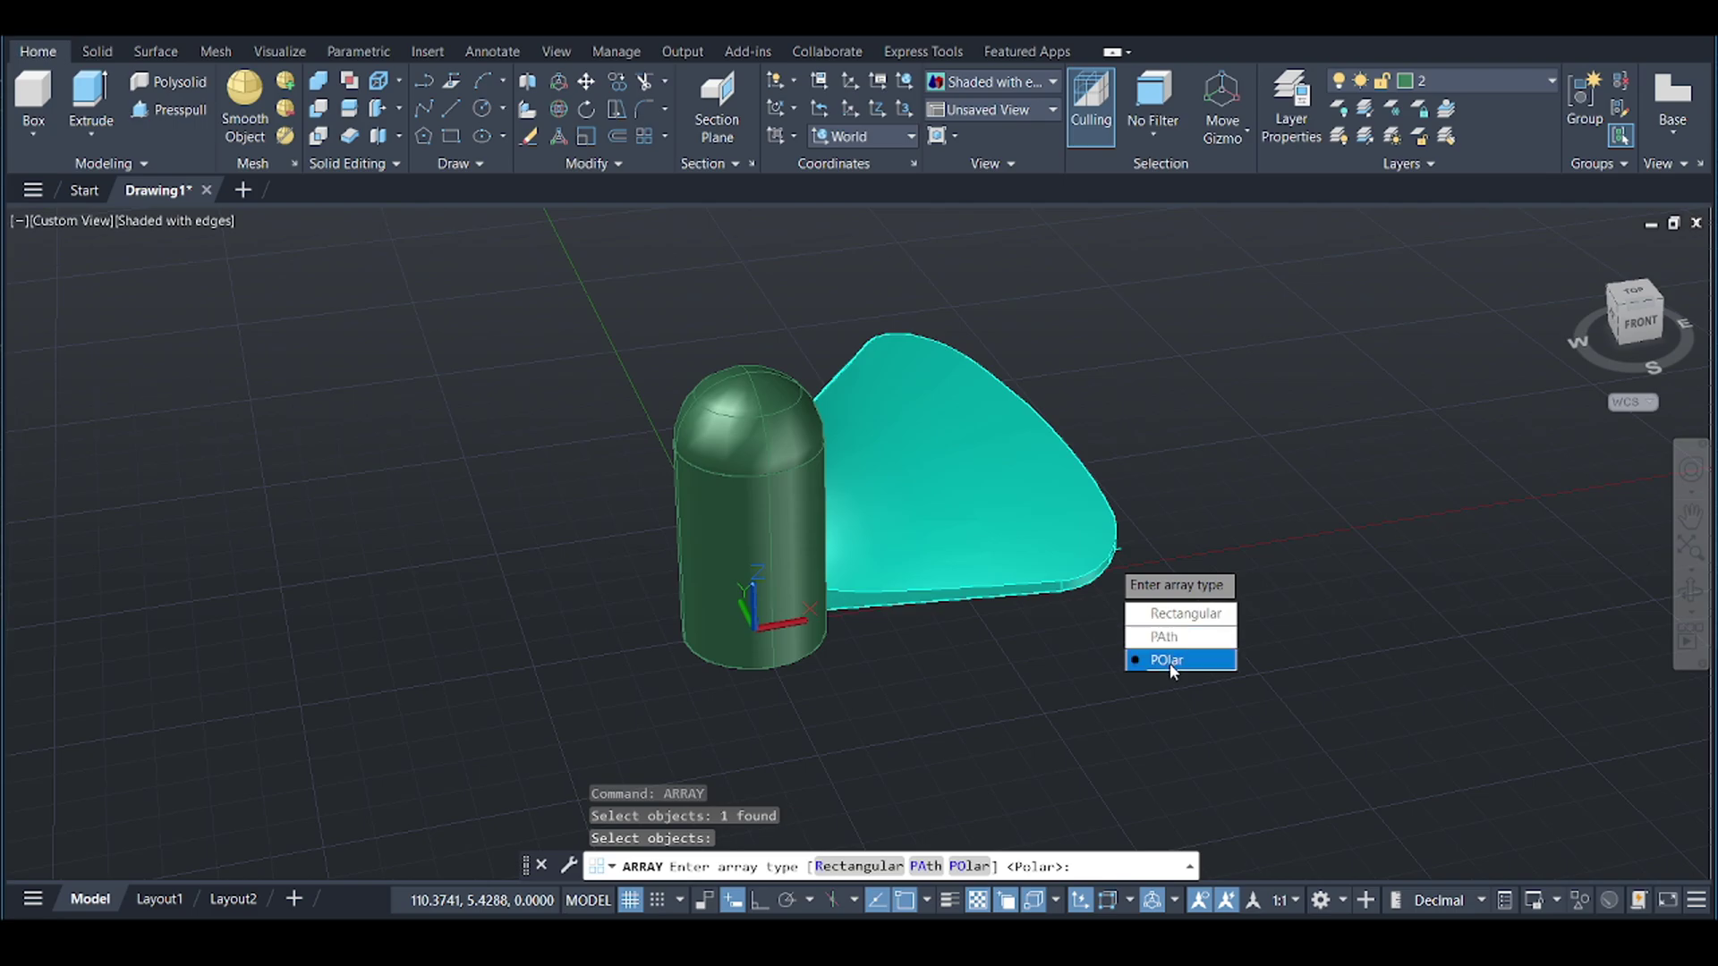
click(1169, 661)
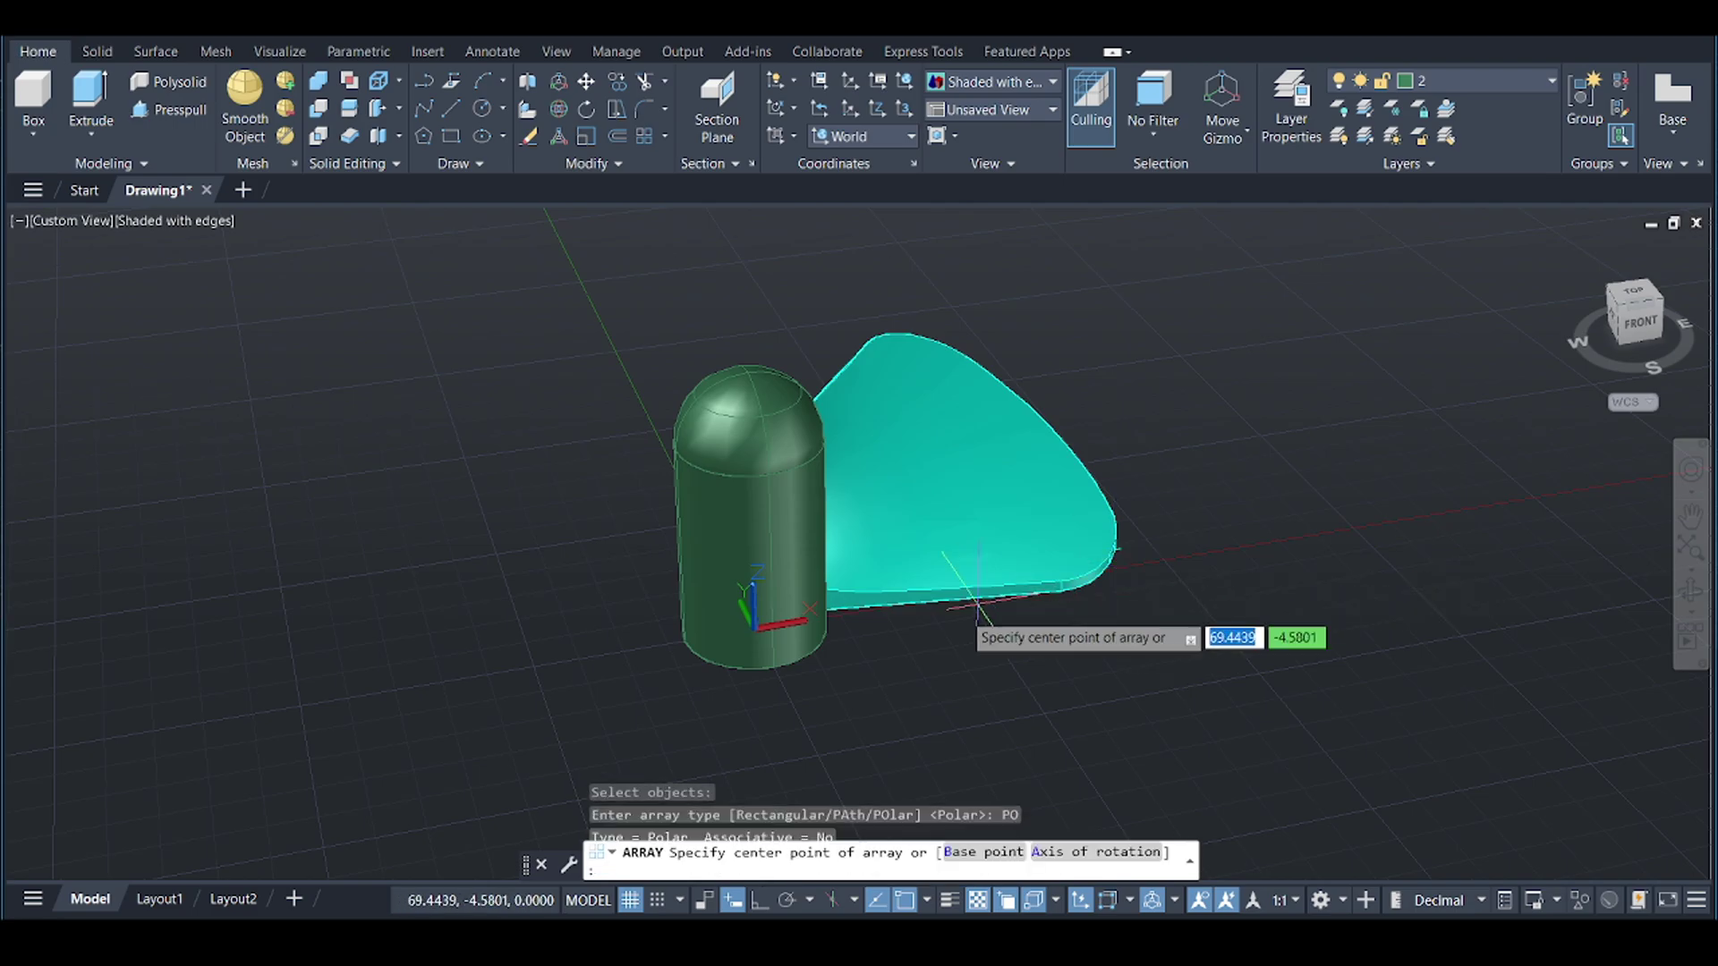
shift+right_click(761, 711)
click(859, 453)
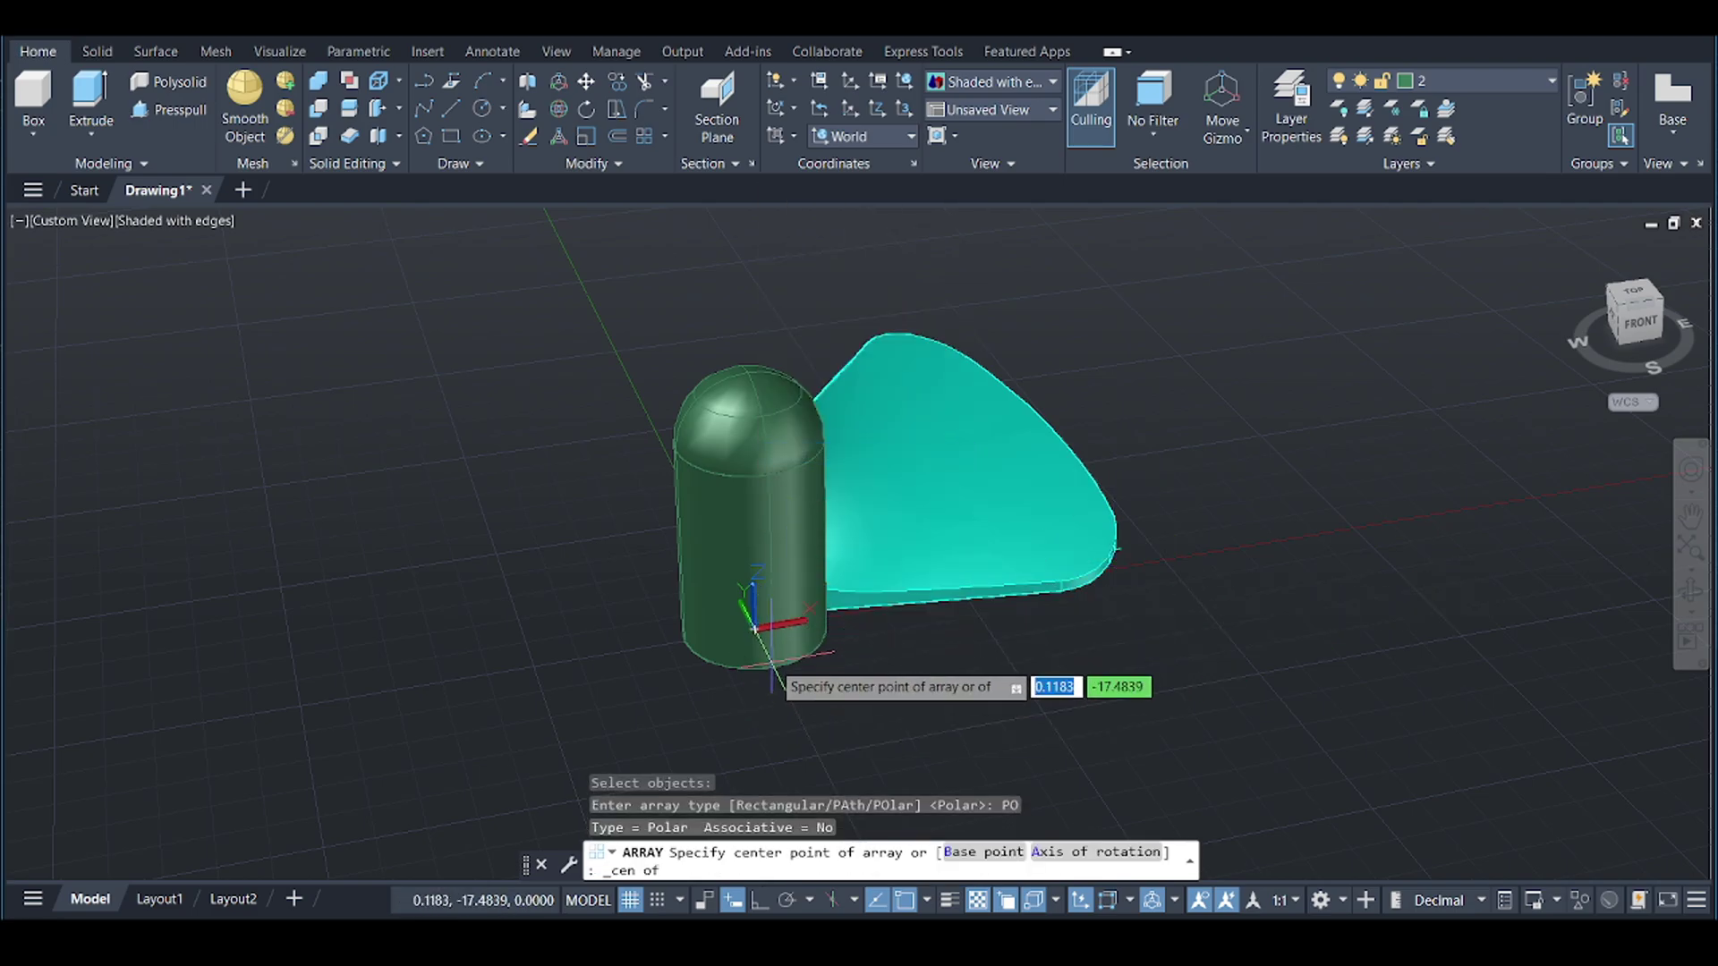
click(757, 627)
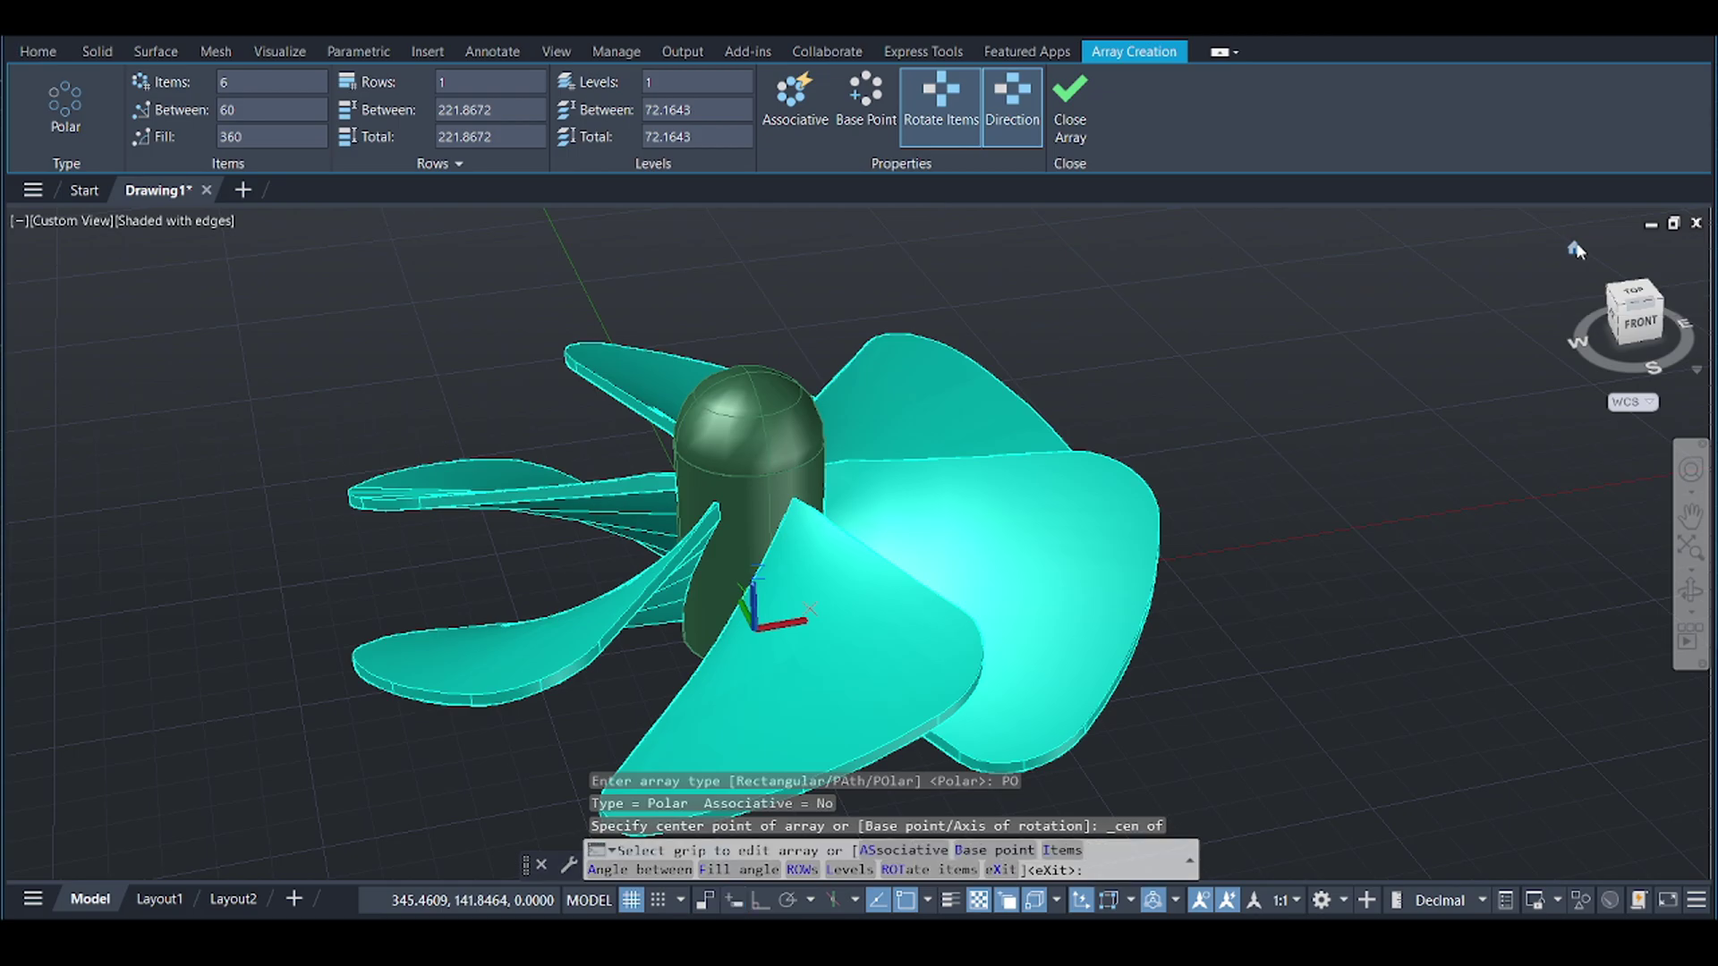
- Set the polar array of blades to 5 items and finish the array
click(1576, 250)
click(1691, 591)
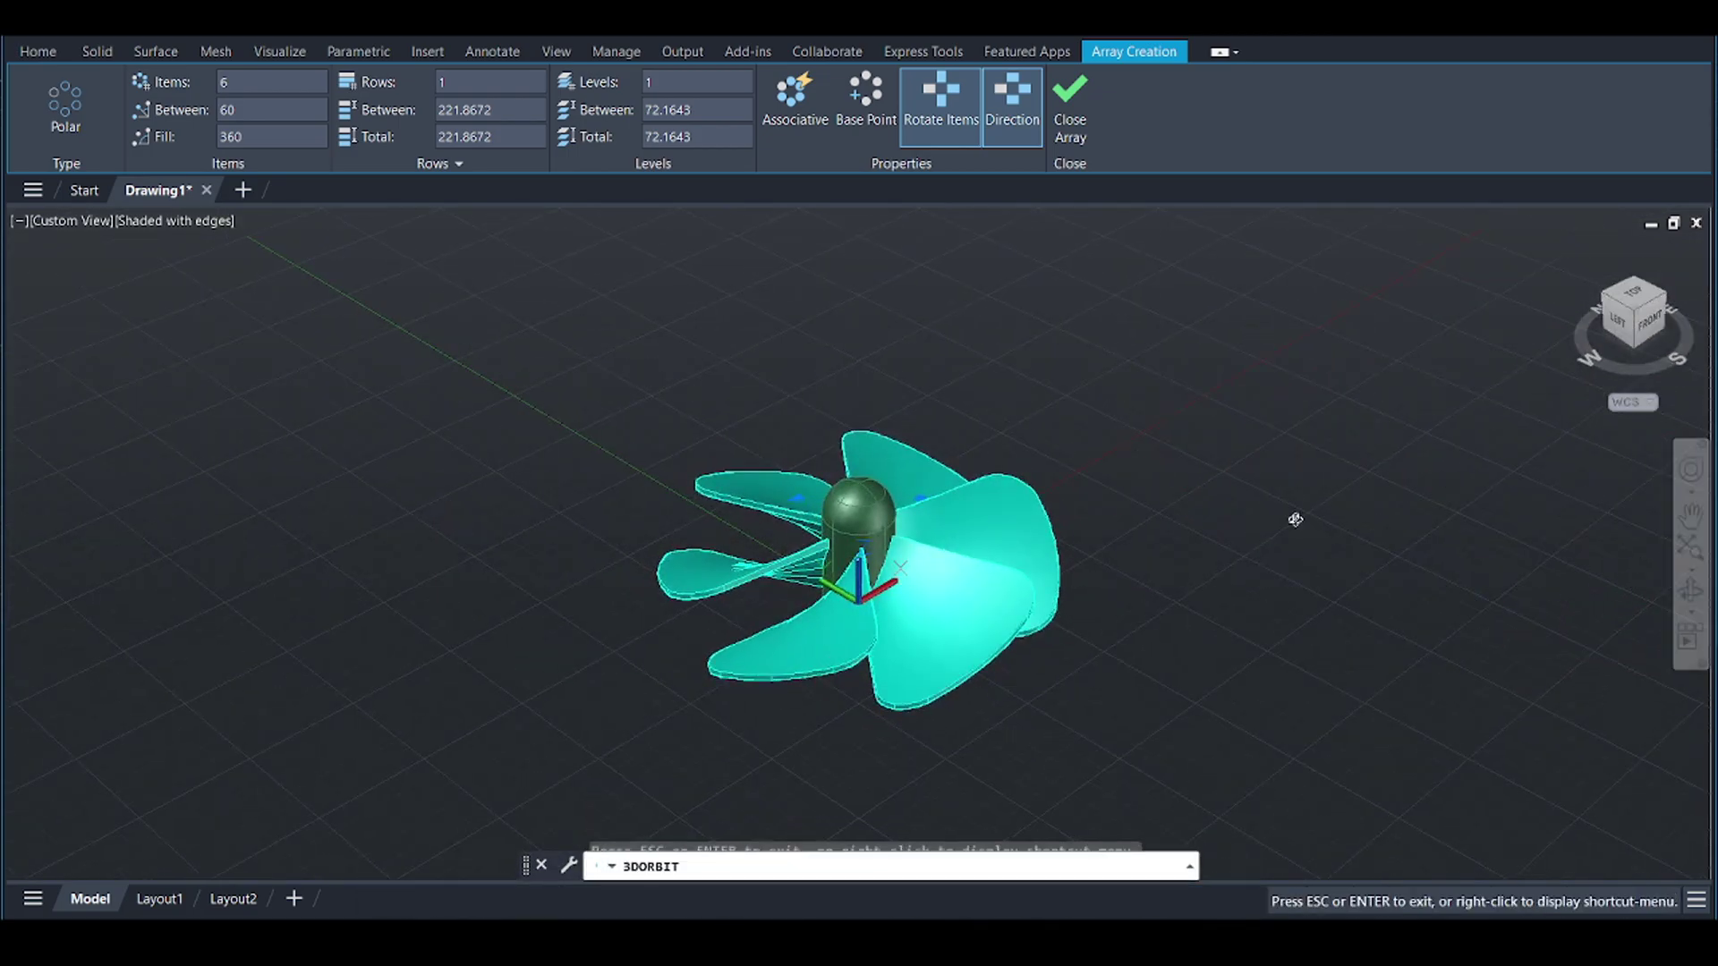
drag(1295, 520, 1170, 467)
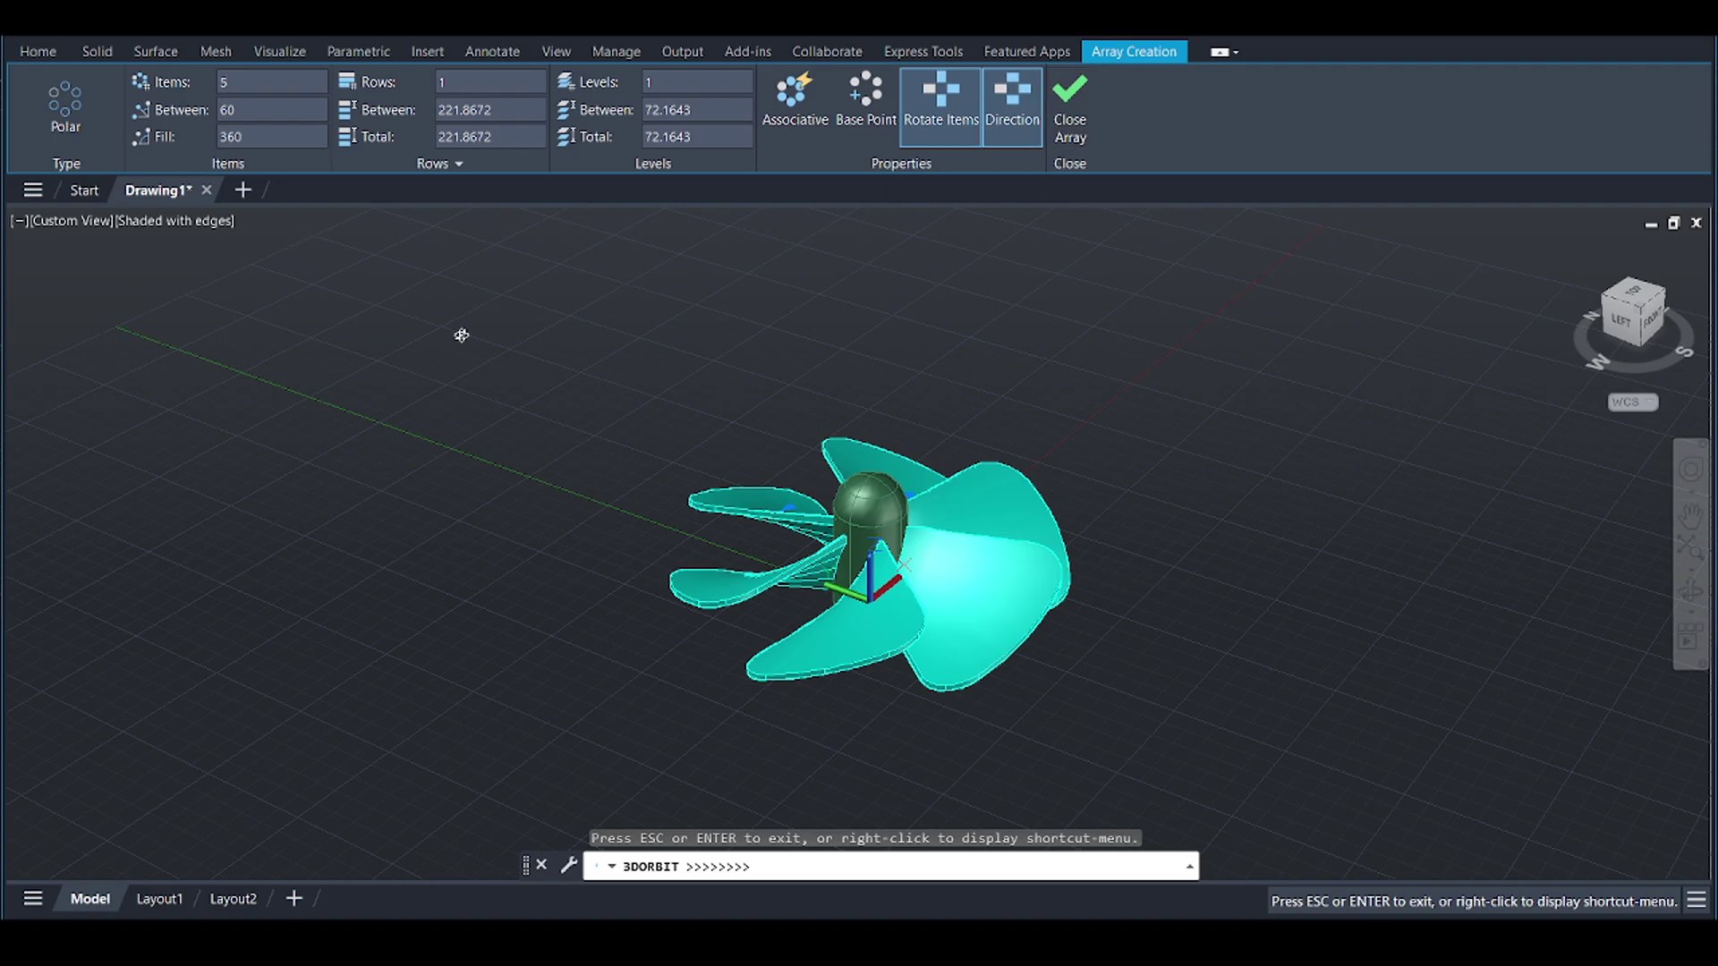
shift+middle_drag(564, 427, 584, 430)
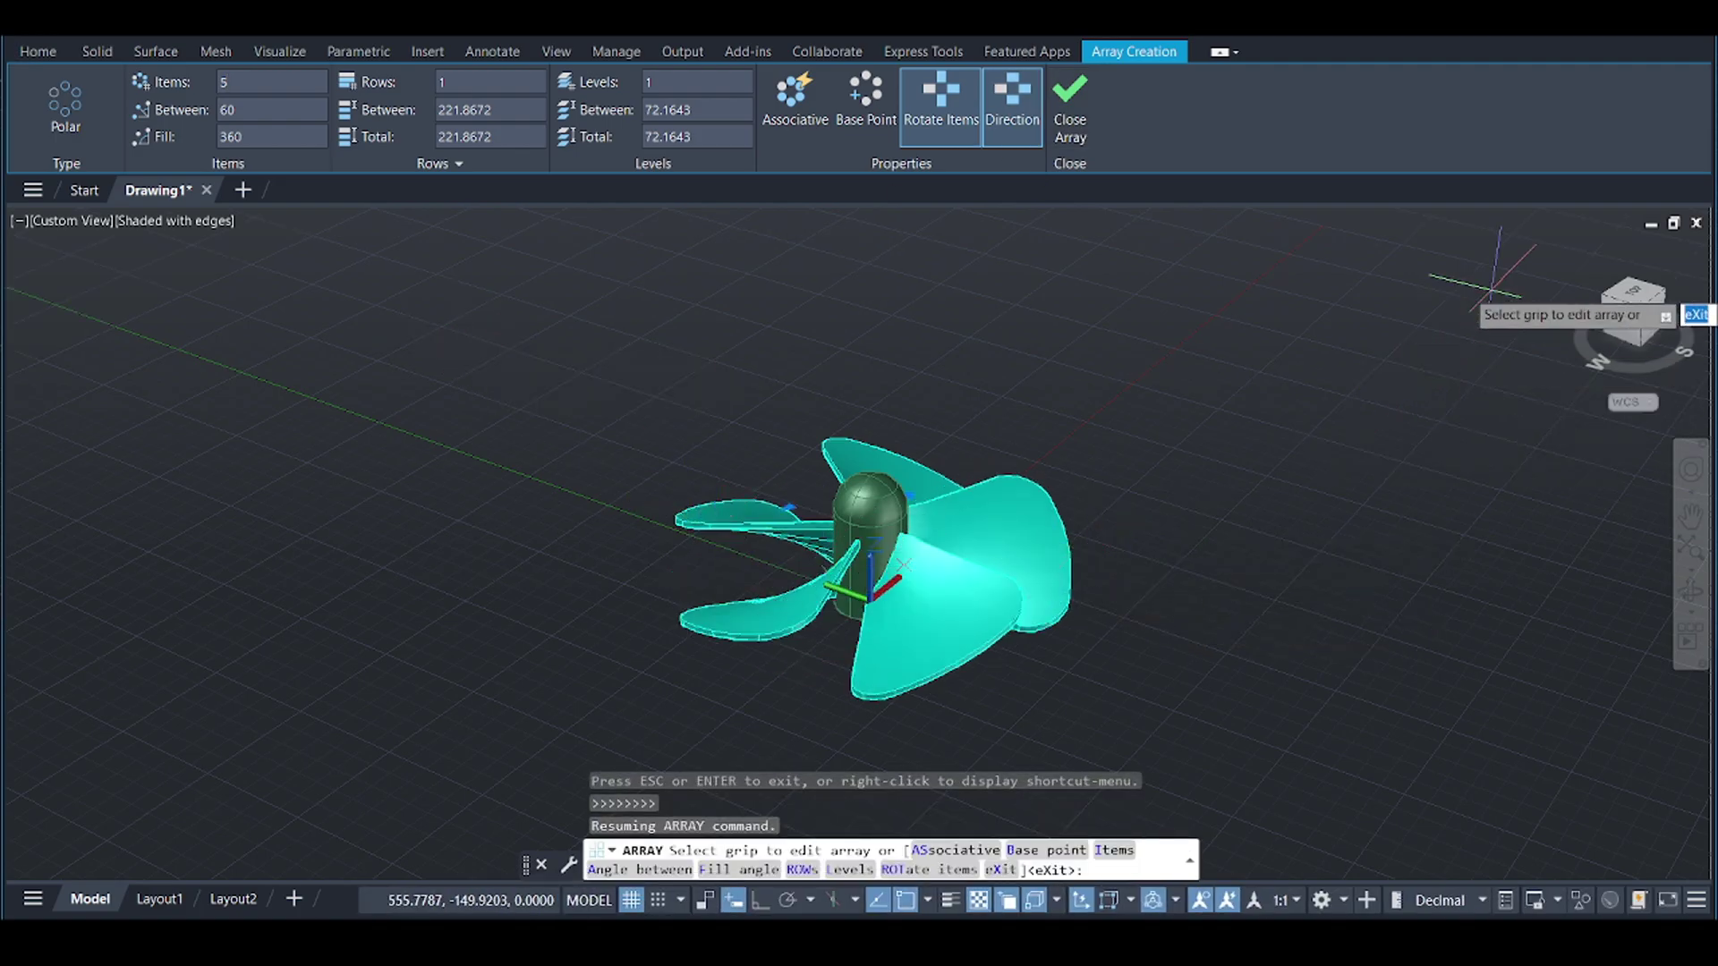
shift+middle_drag(1235, 526, 1192, 562)
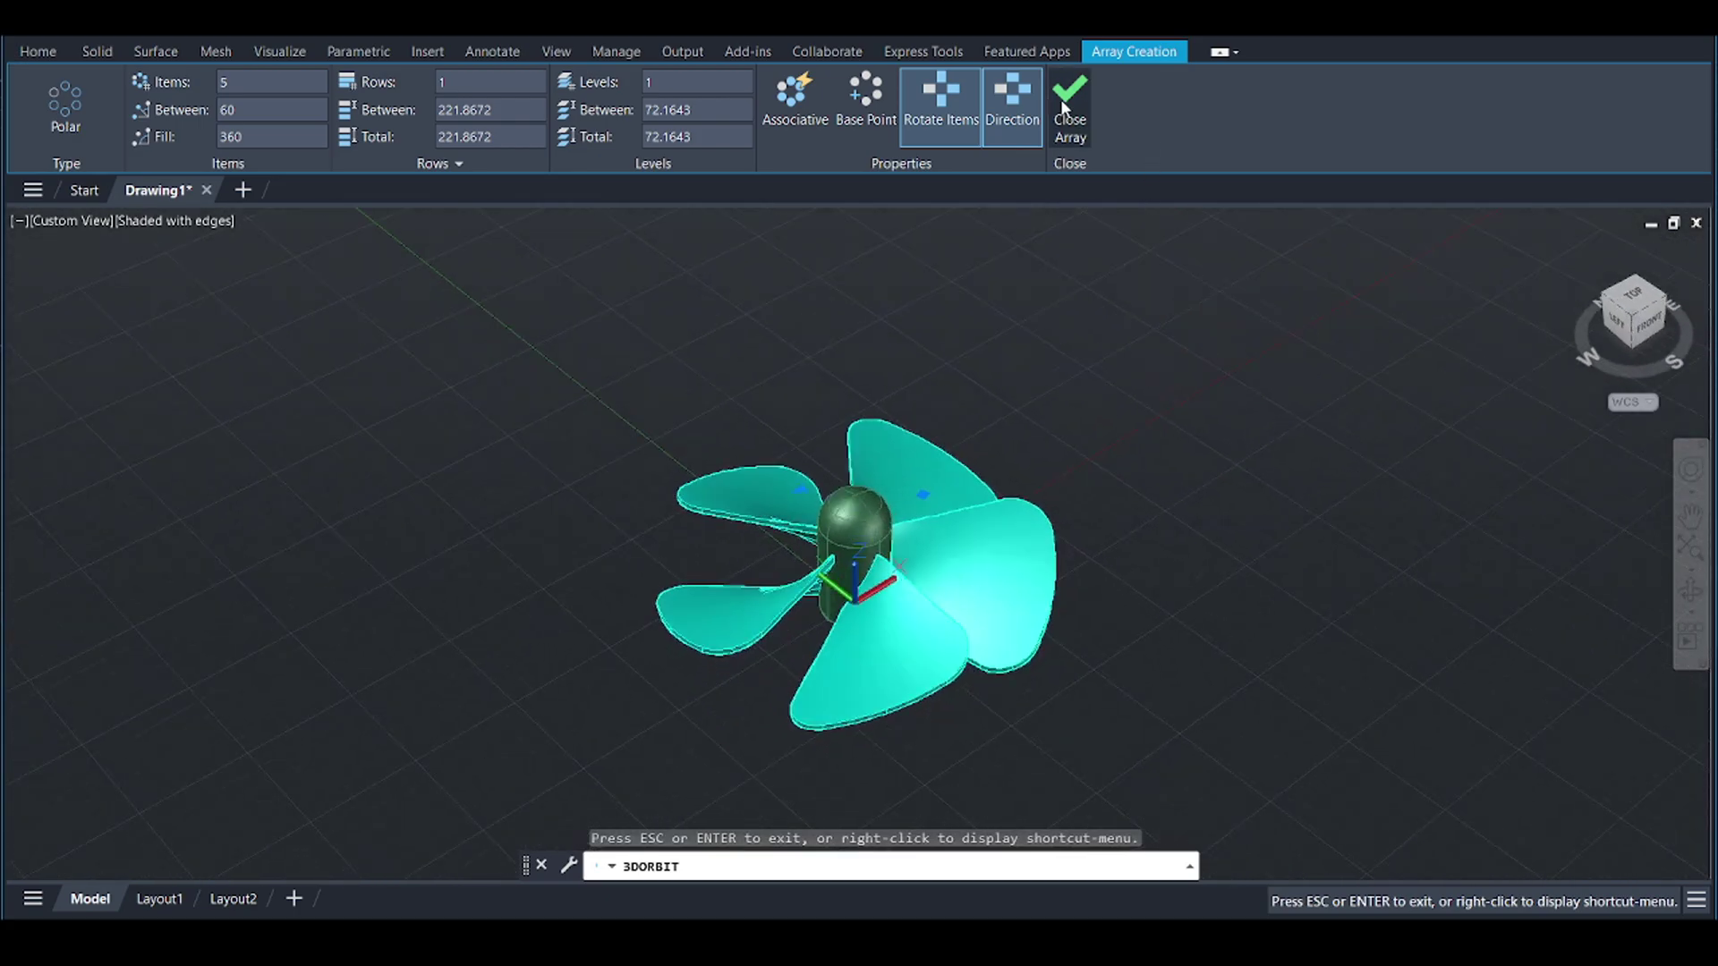
click(1071, 126)
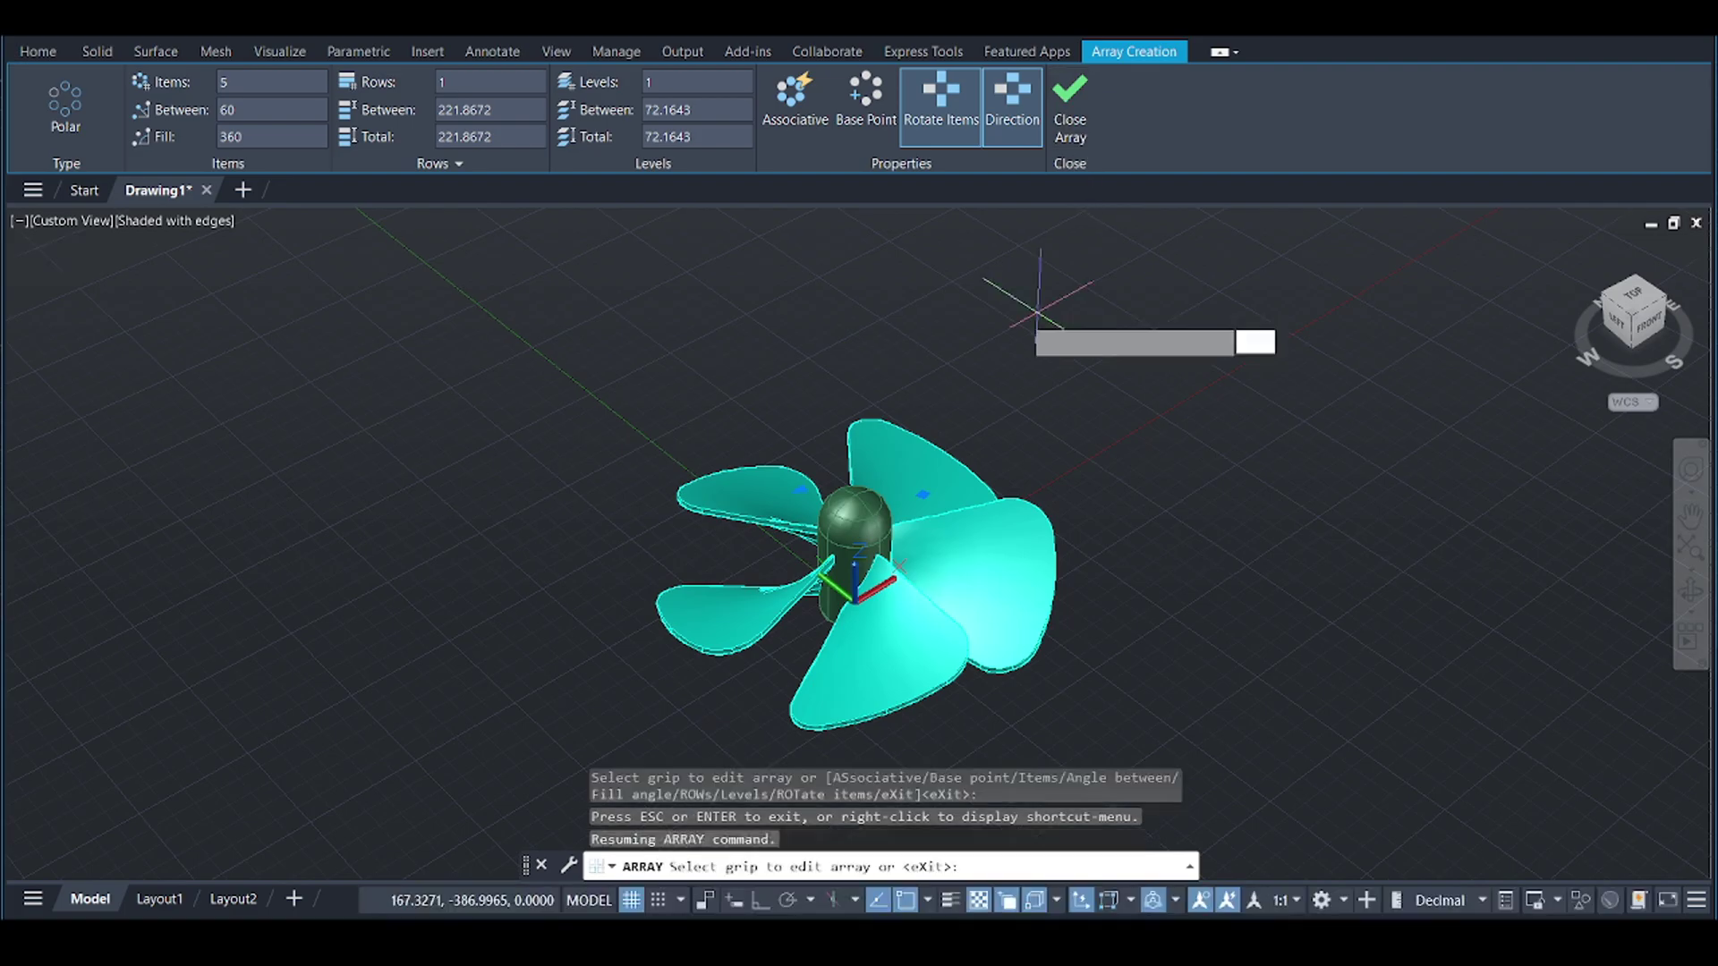
key(Escape)
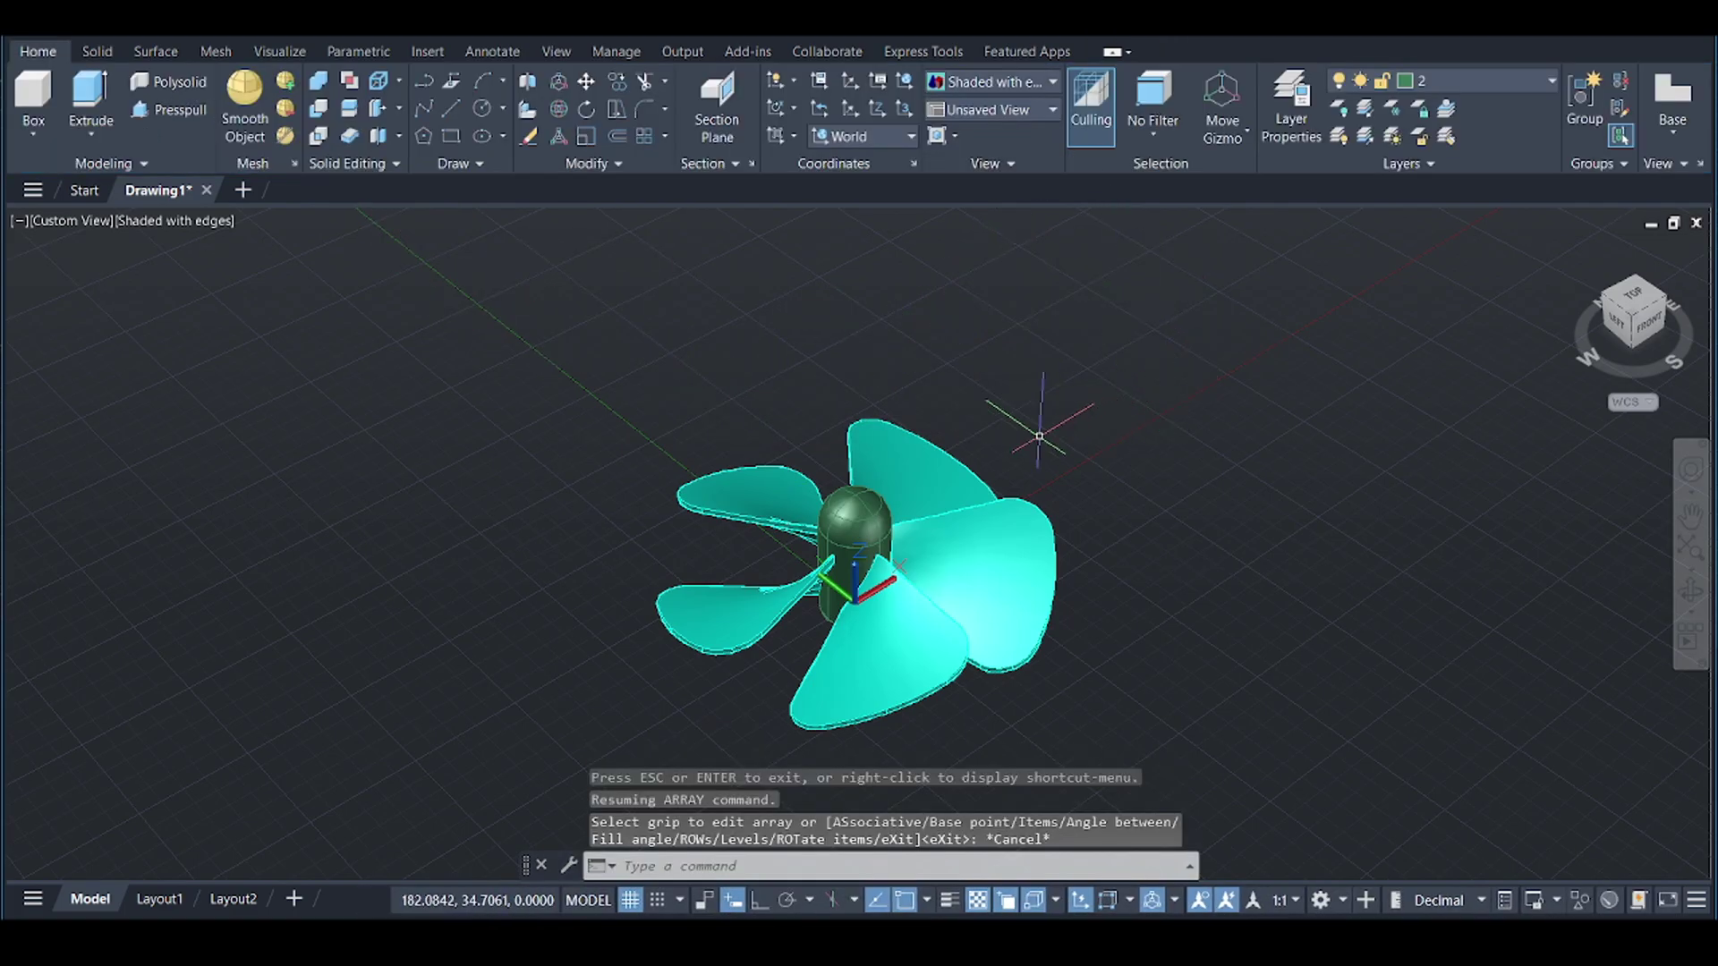
- Union all the blades, the hub cylinder and the dome sphere into one propeller solid
mouse_move(1669, 247)
click(1576, 251)
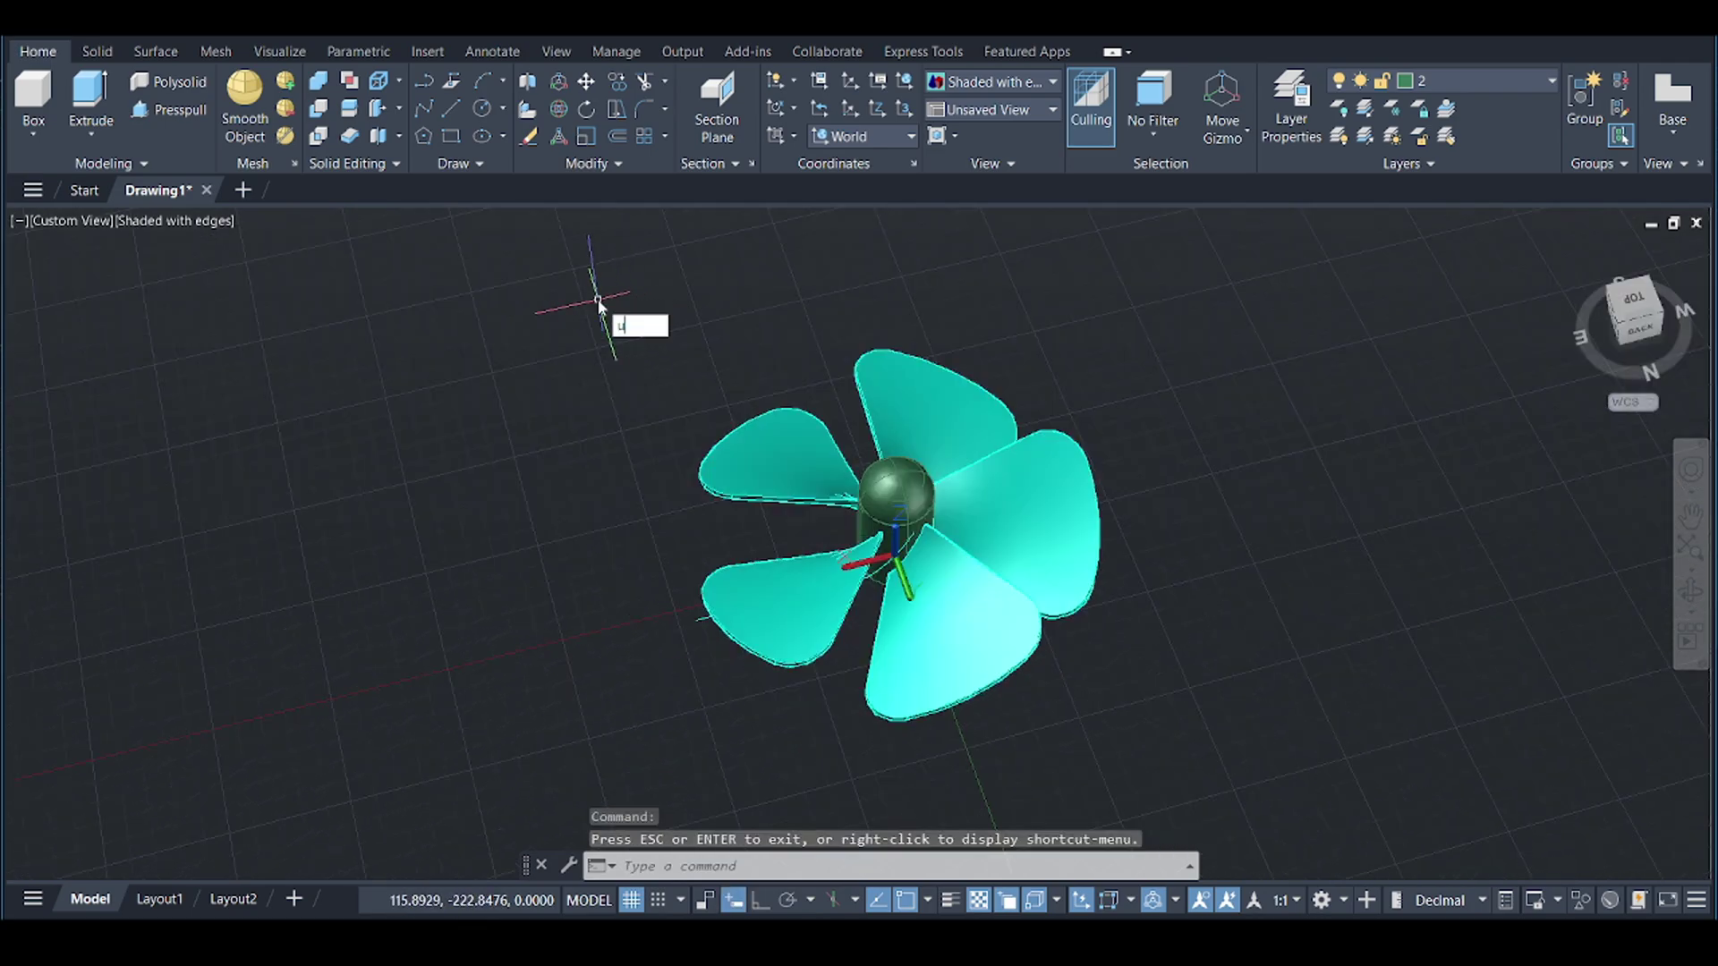
key(Return)
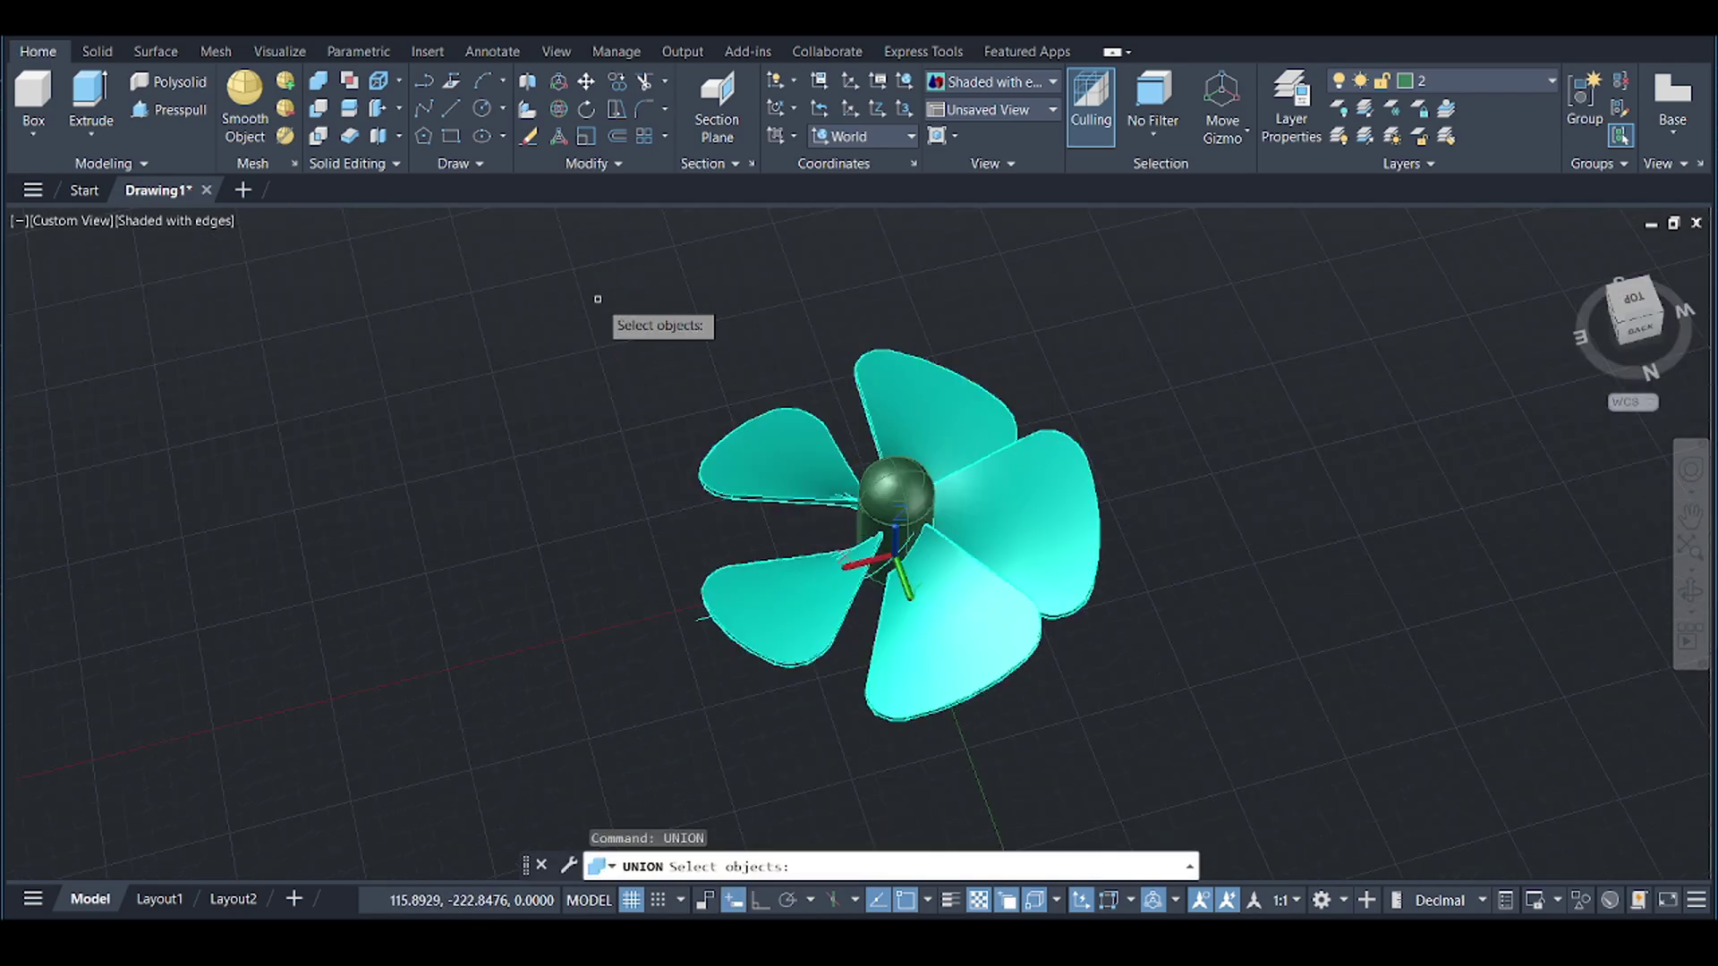
click(595, 297)
click(1293, 802)
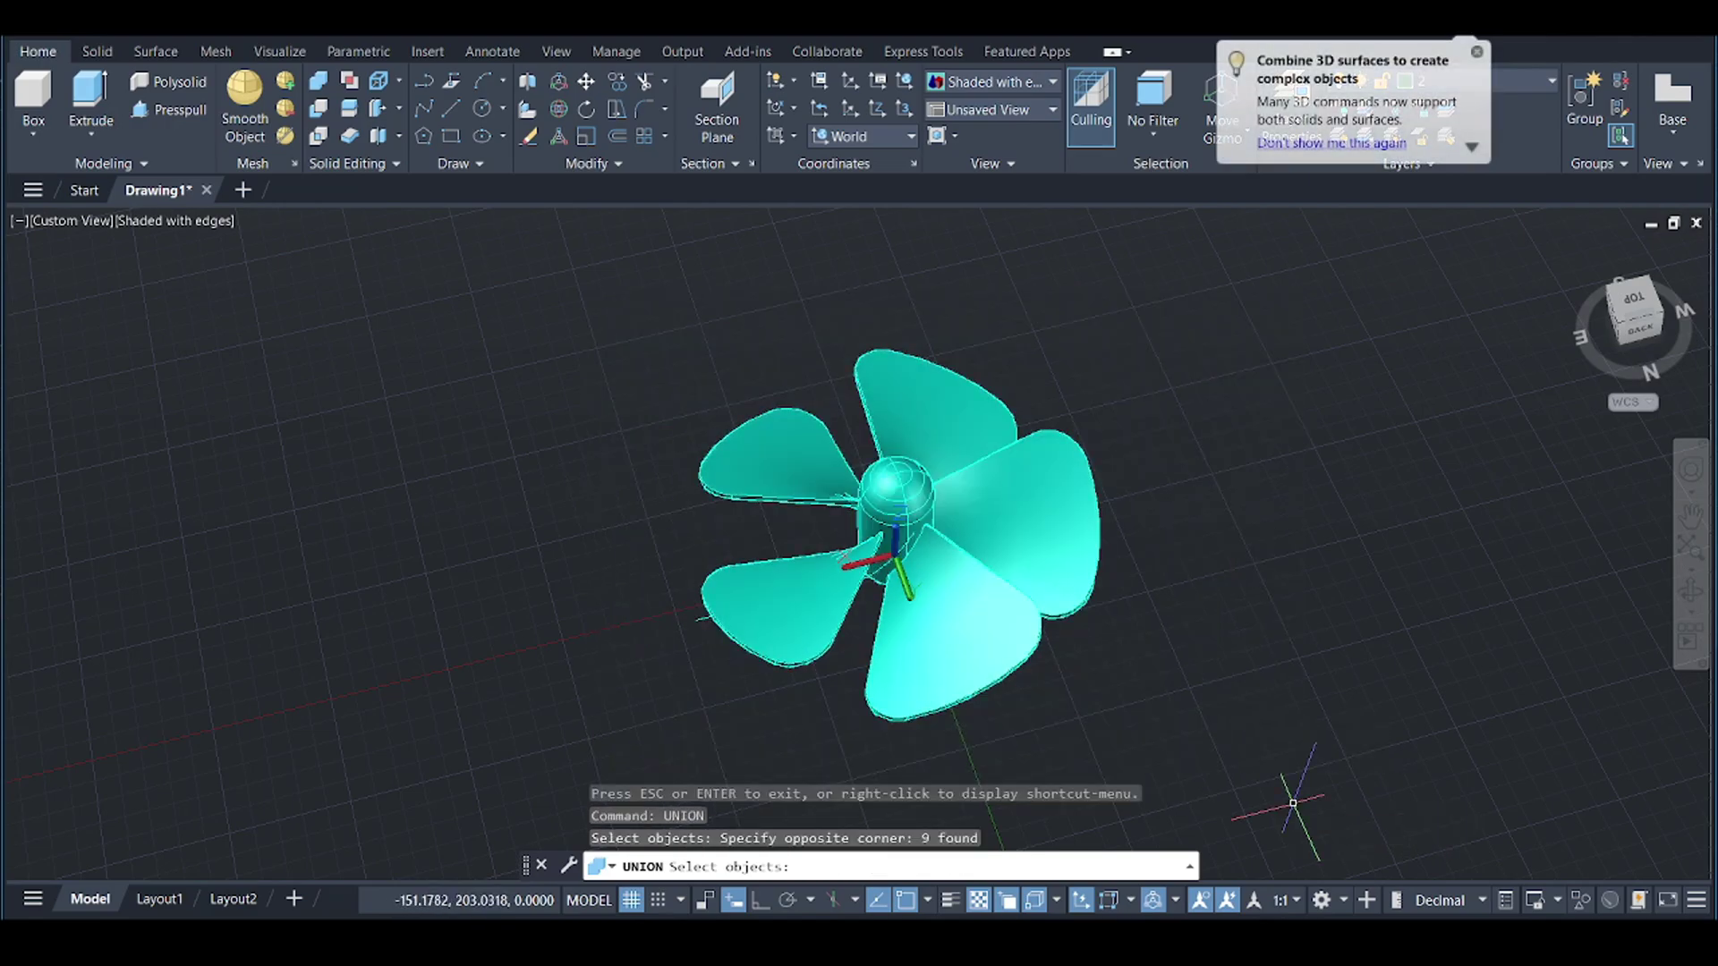
key(Return)
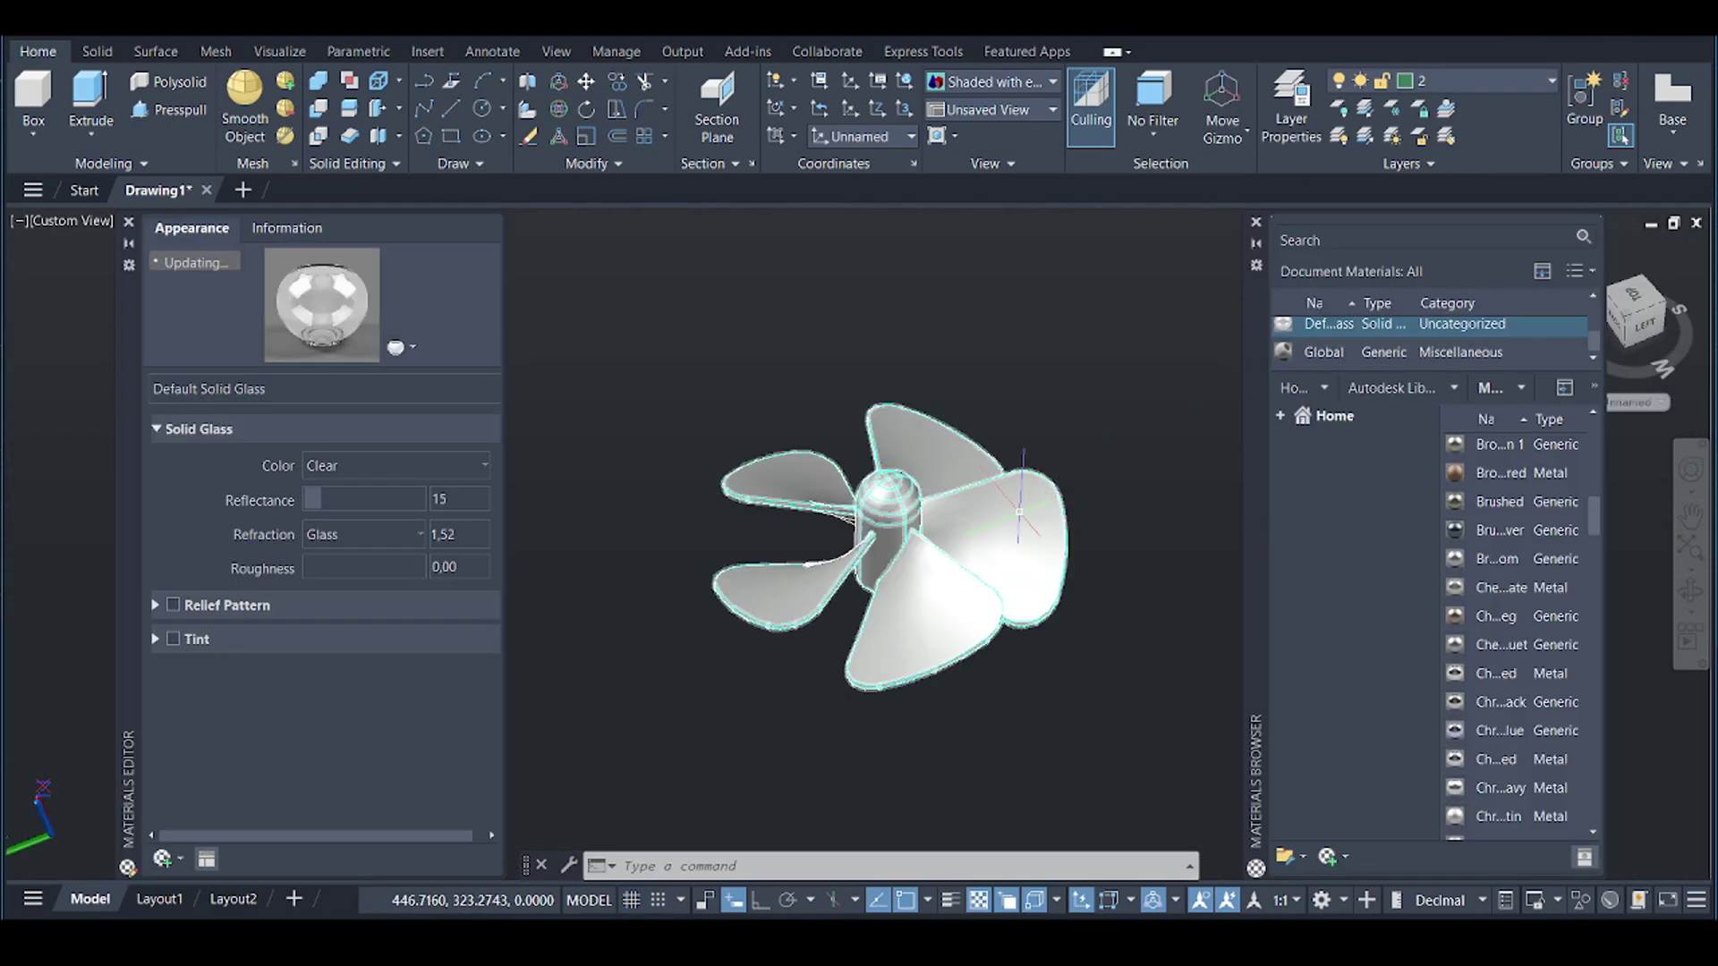
- Apply the Default Solid Glass document material to the whole propeller and clear the selection
click(1019, 511)
scroll(1376, 333, up, 1)
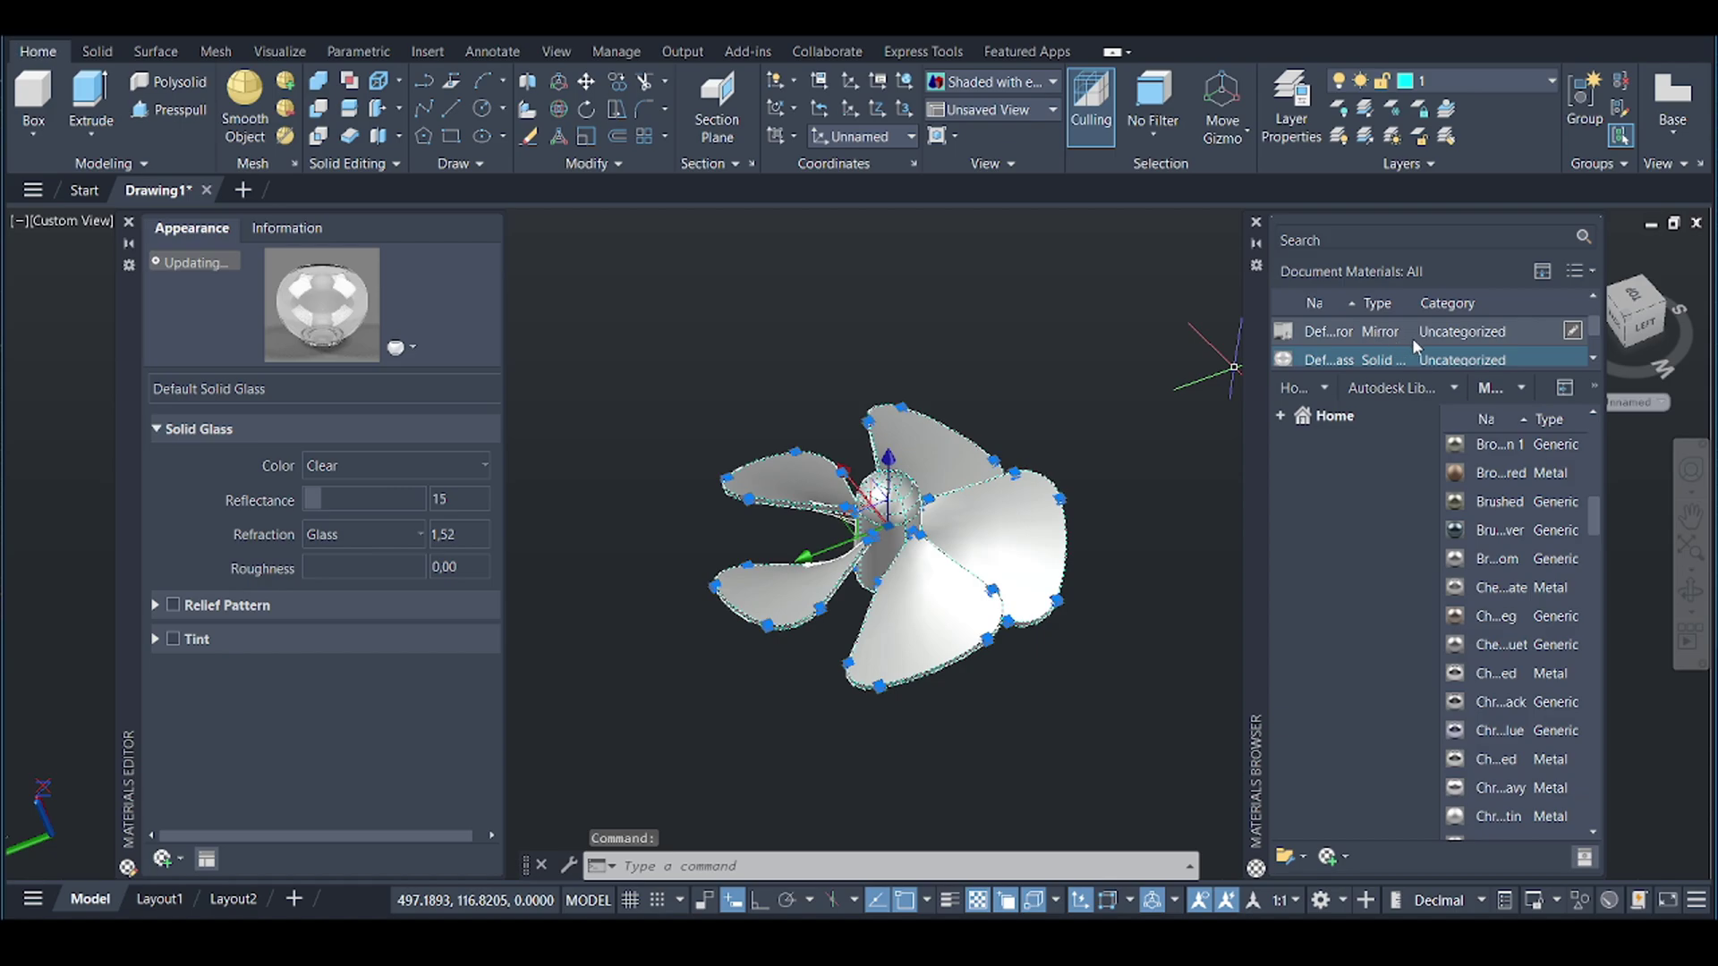
scroll(1412, 338, down, 1)
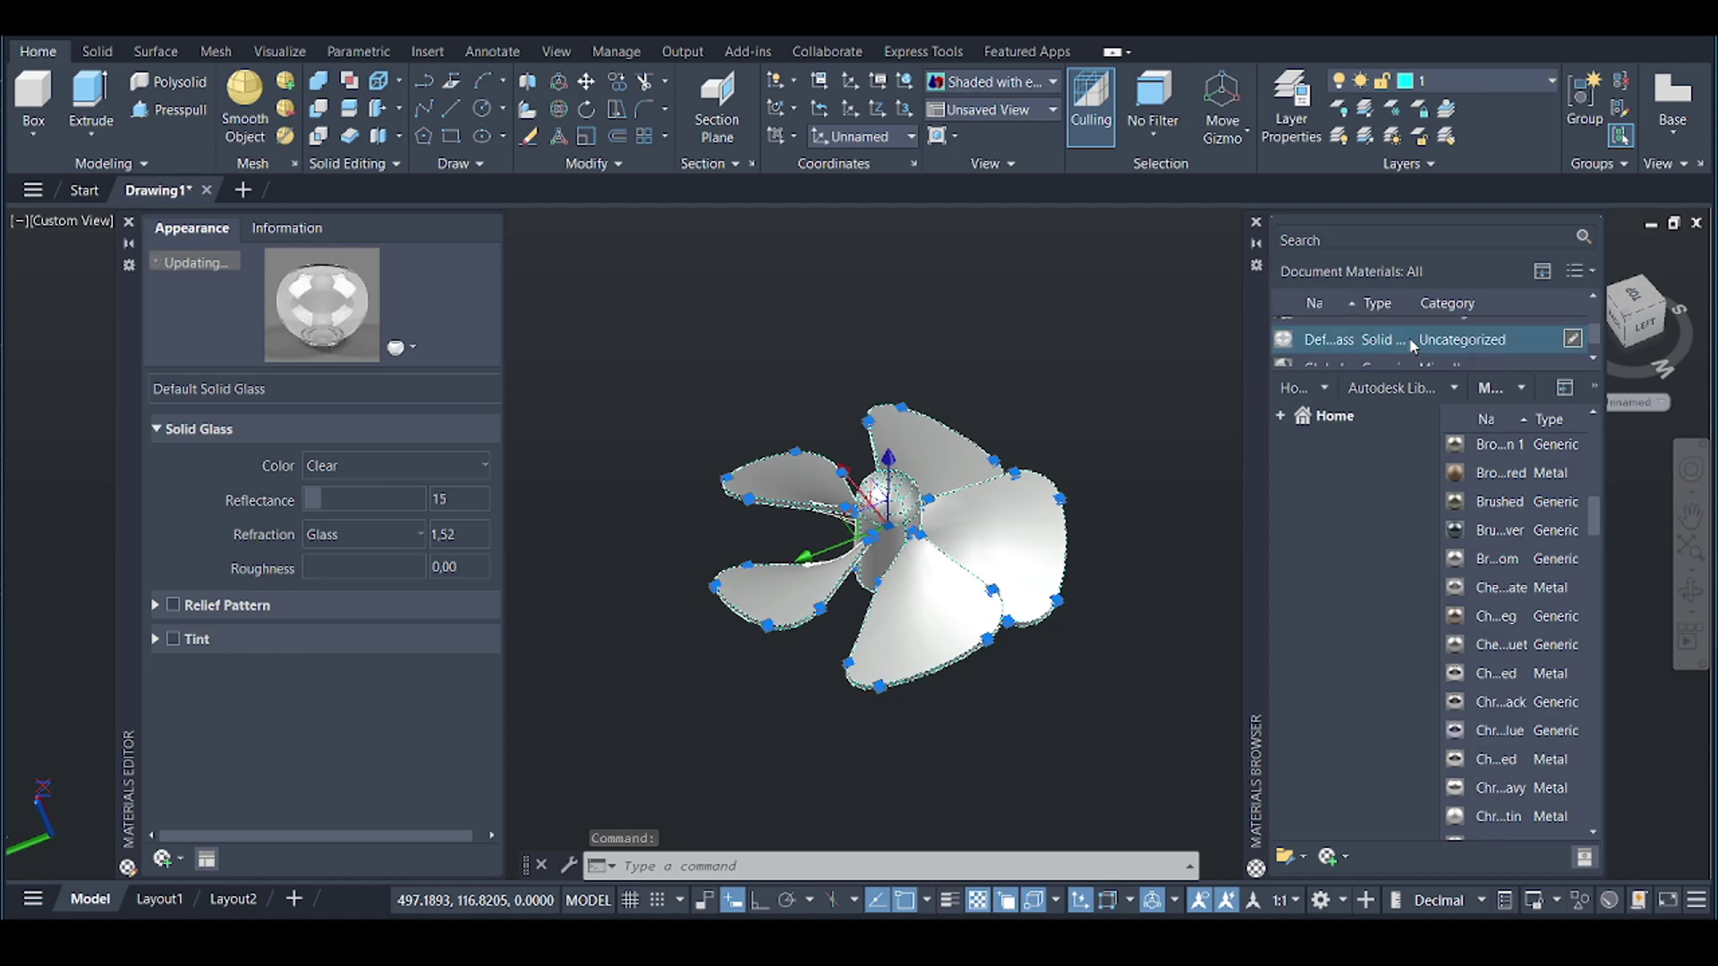
key(Escape)
click(1088, 688)
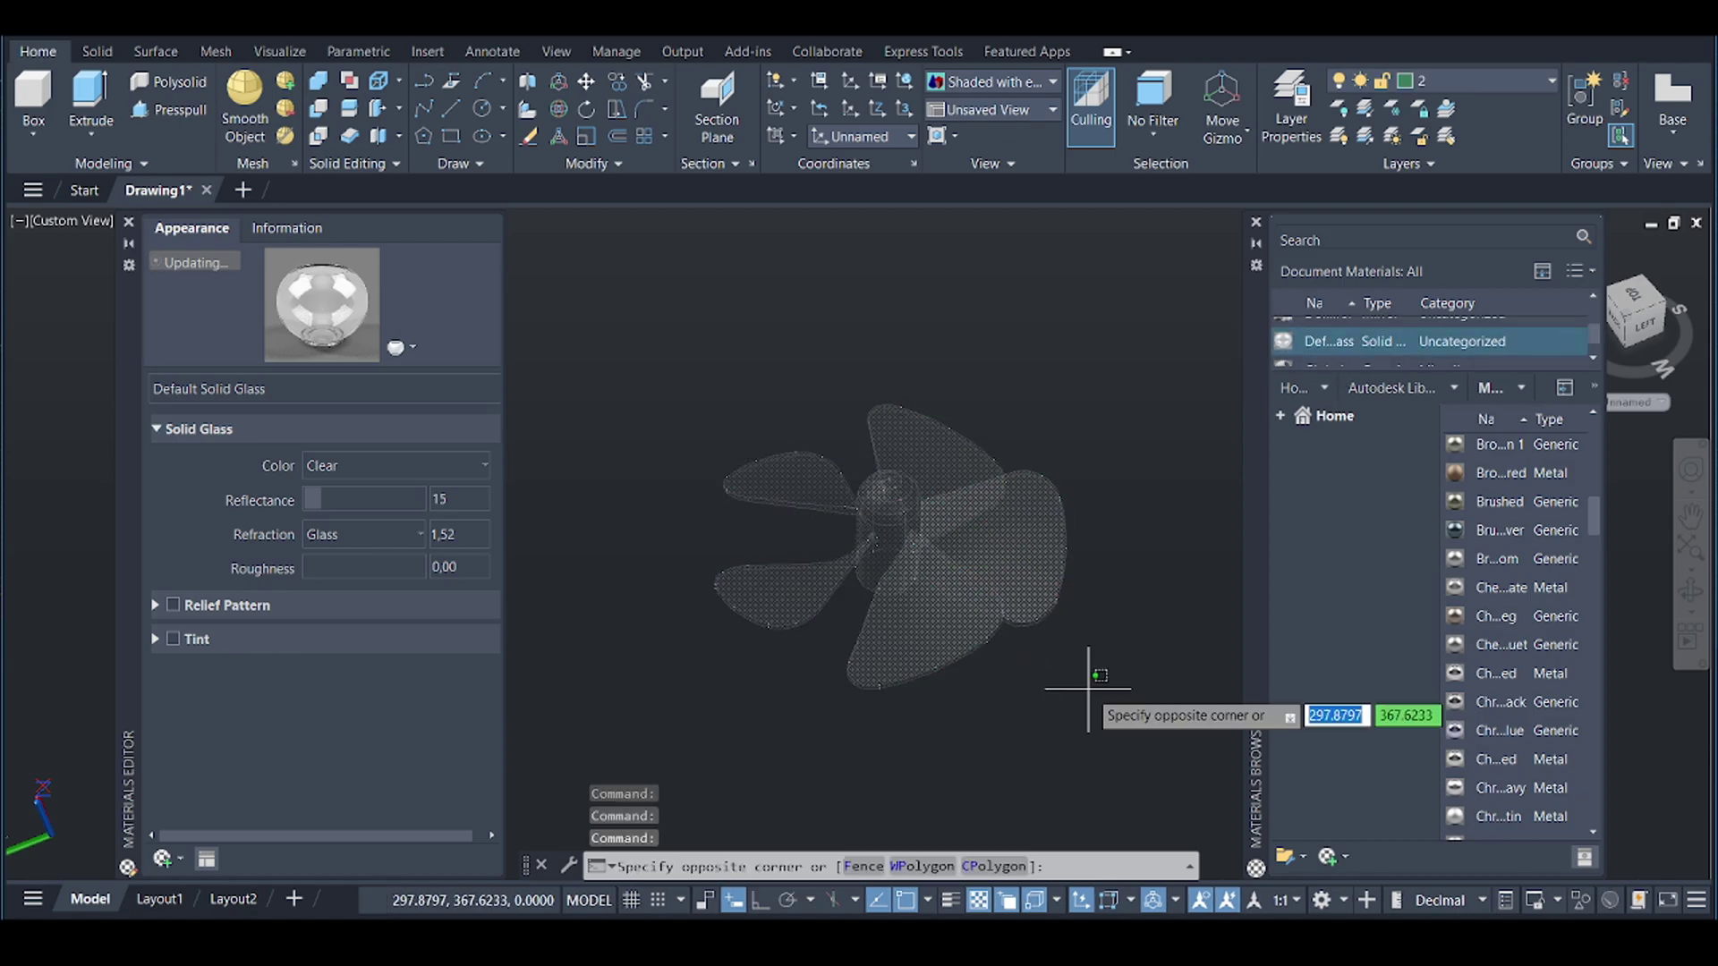
click(1088, 688)
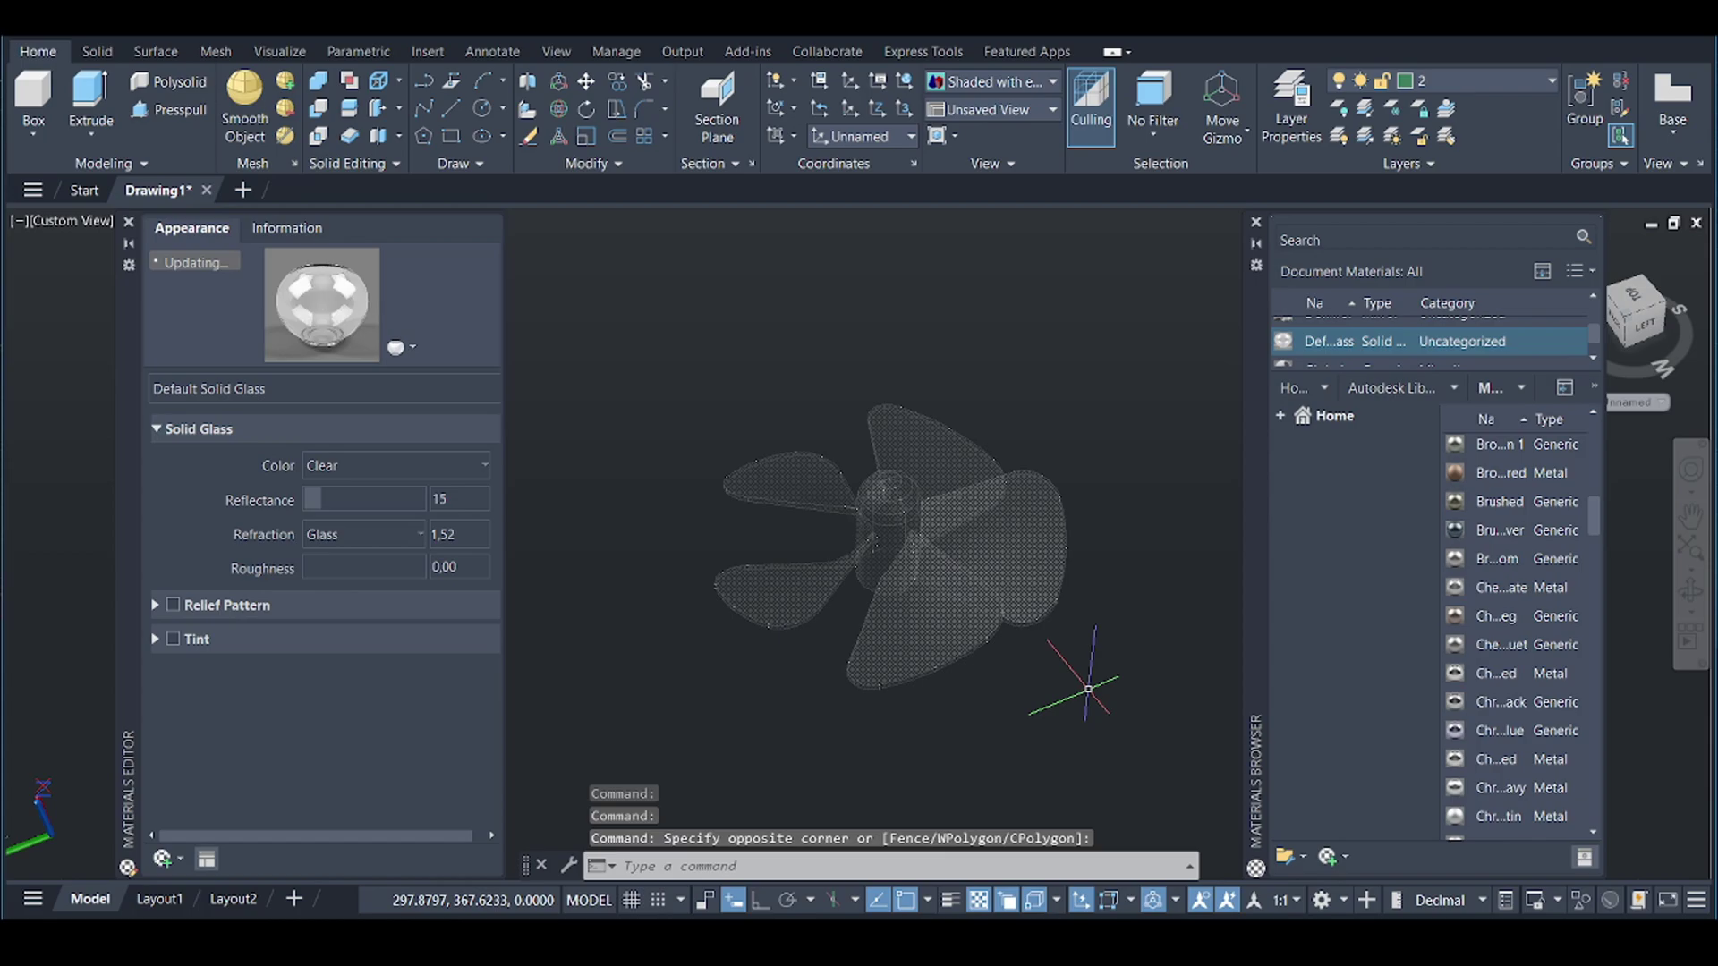
- Close the Materials Editor and the Materials Browser, leaving nothing selected in the drawing
click(128, 222)
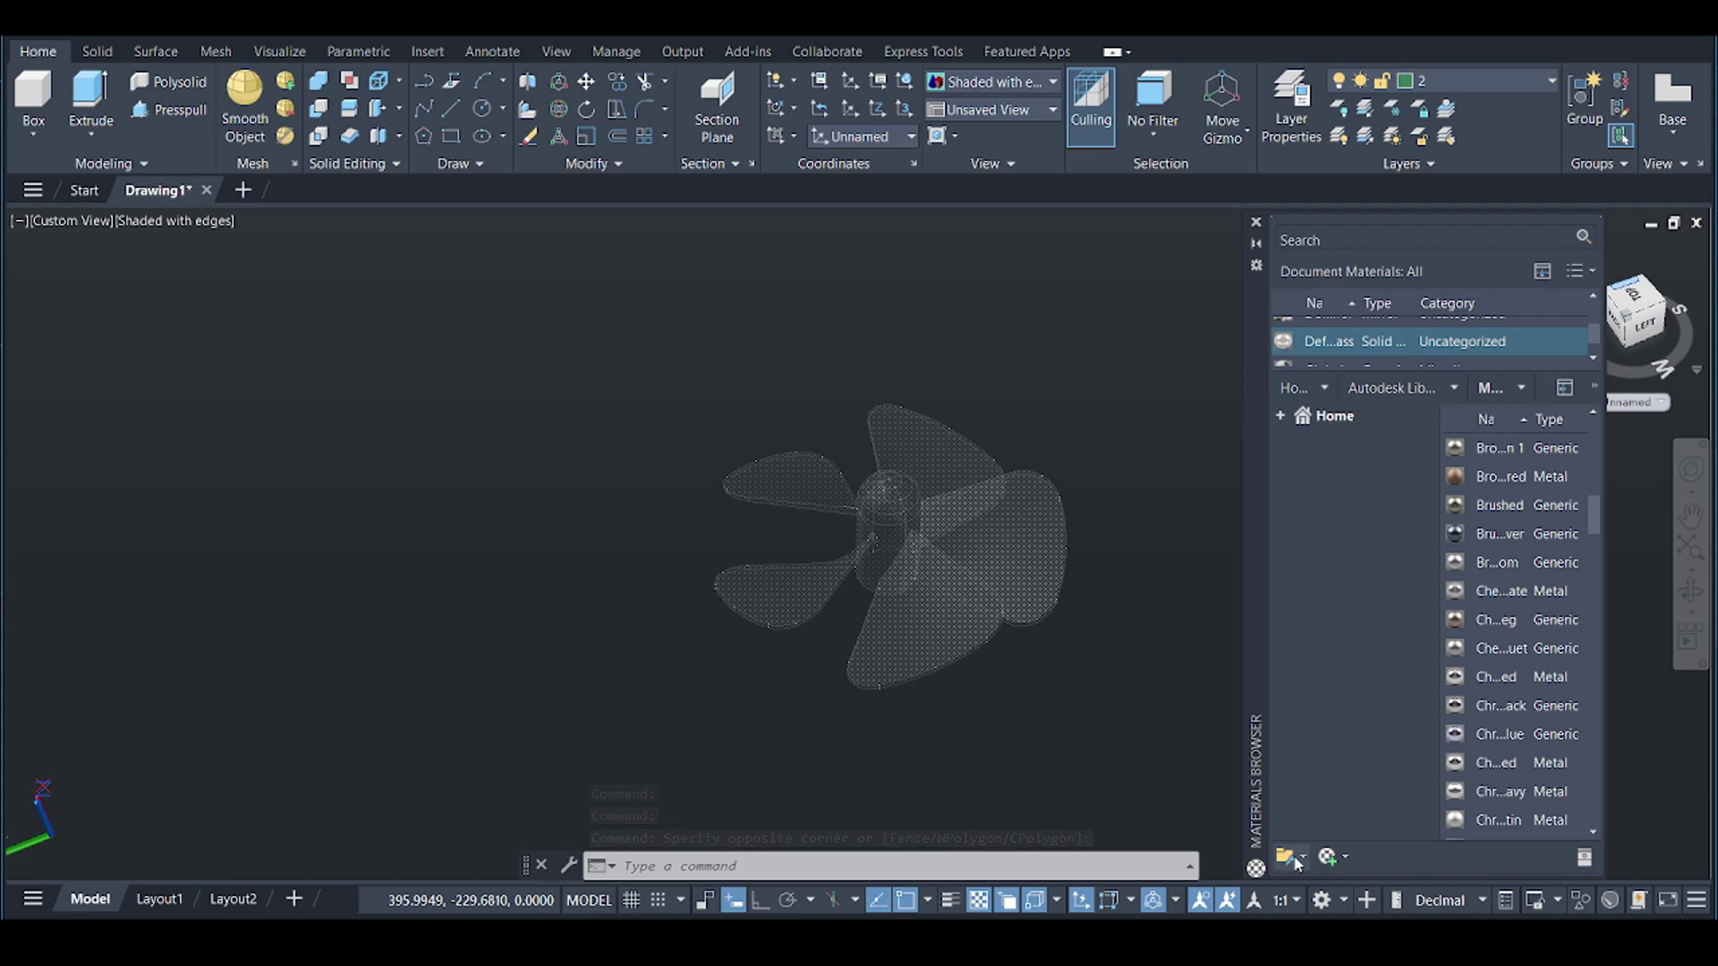
click(1257, 220)
click(1078, 449)
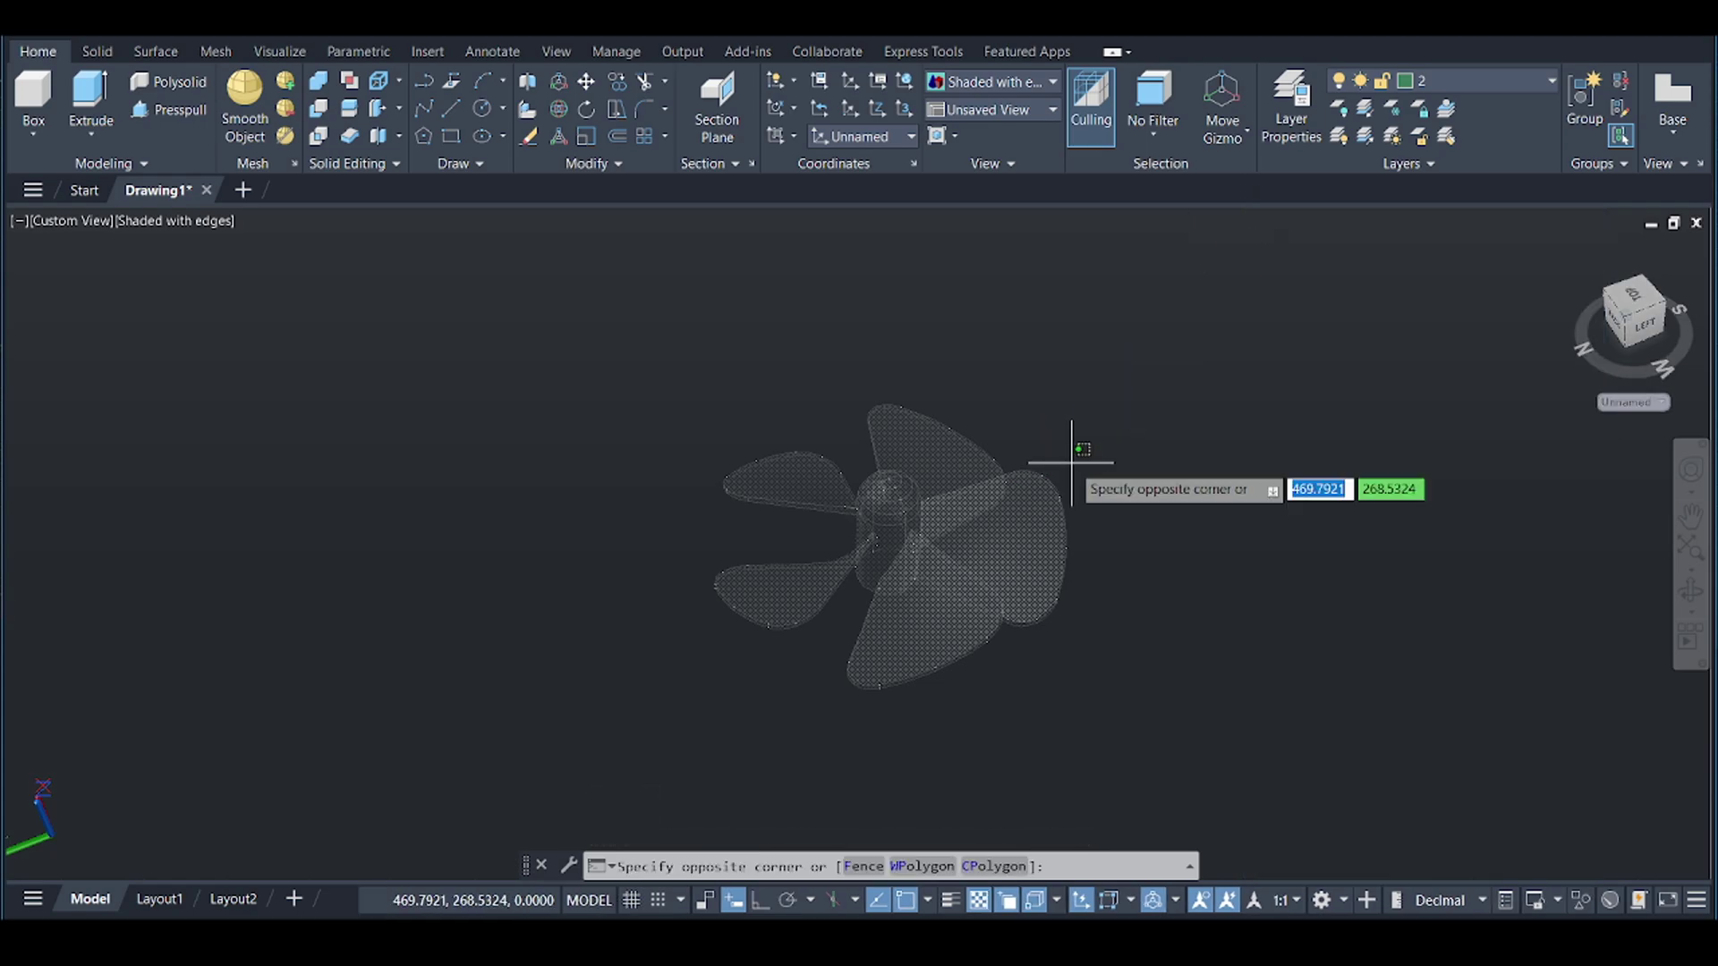
key(Escape)
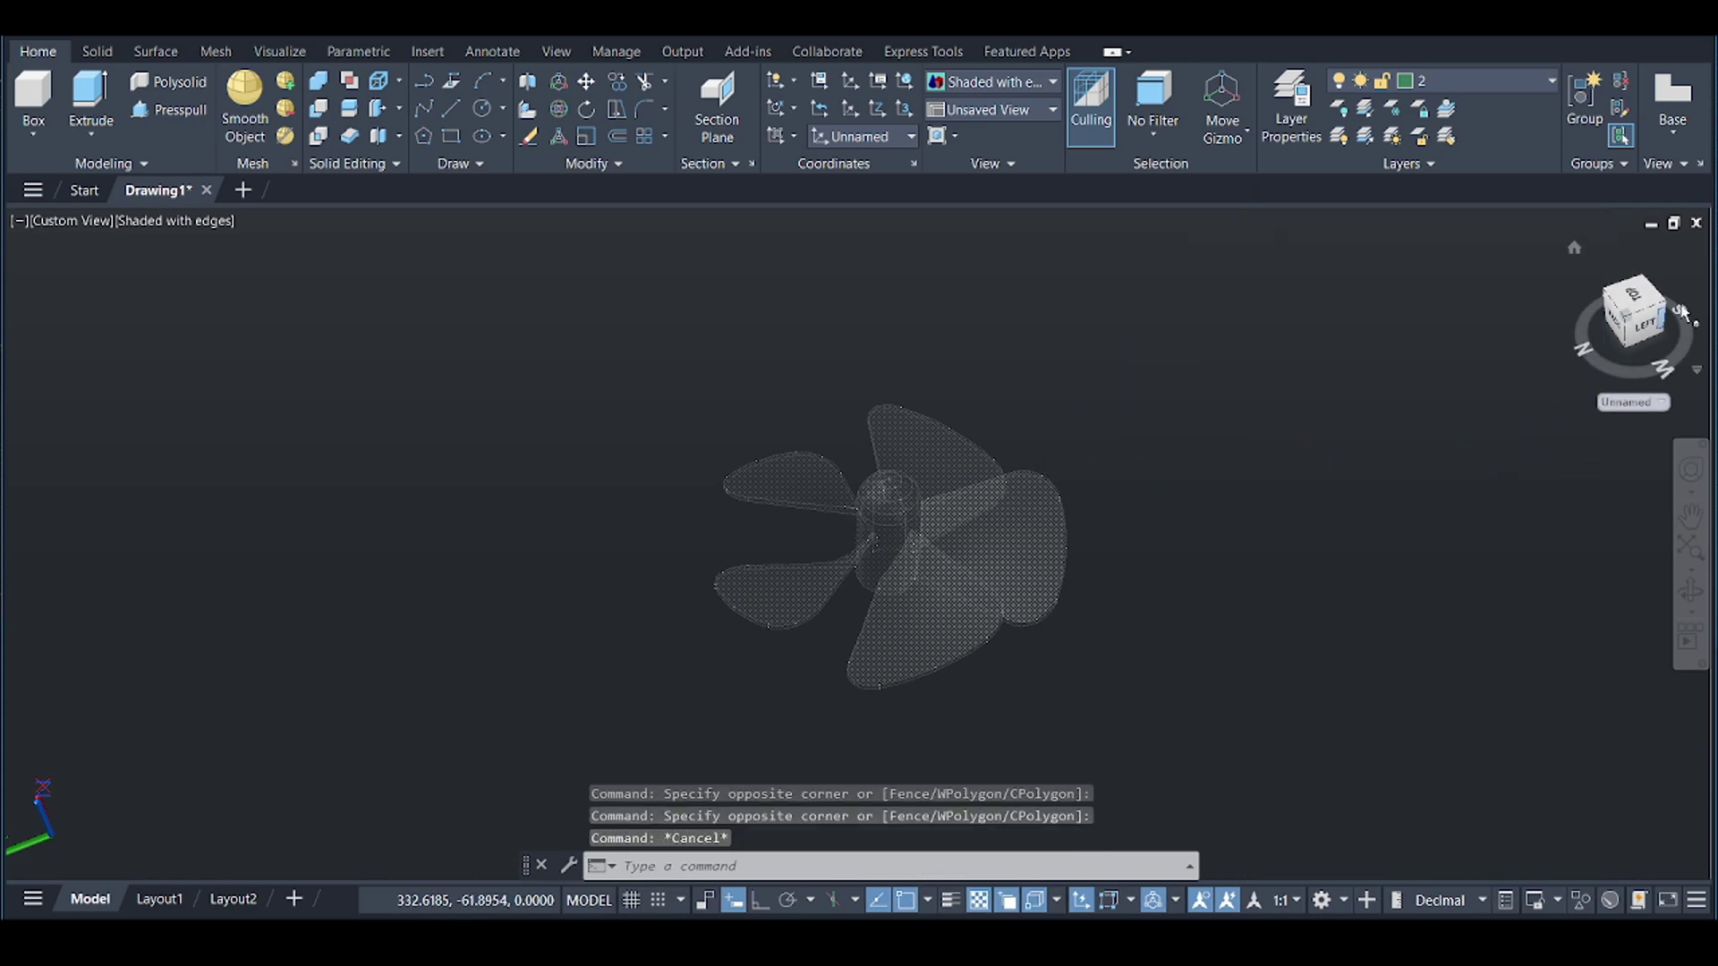